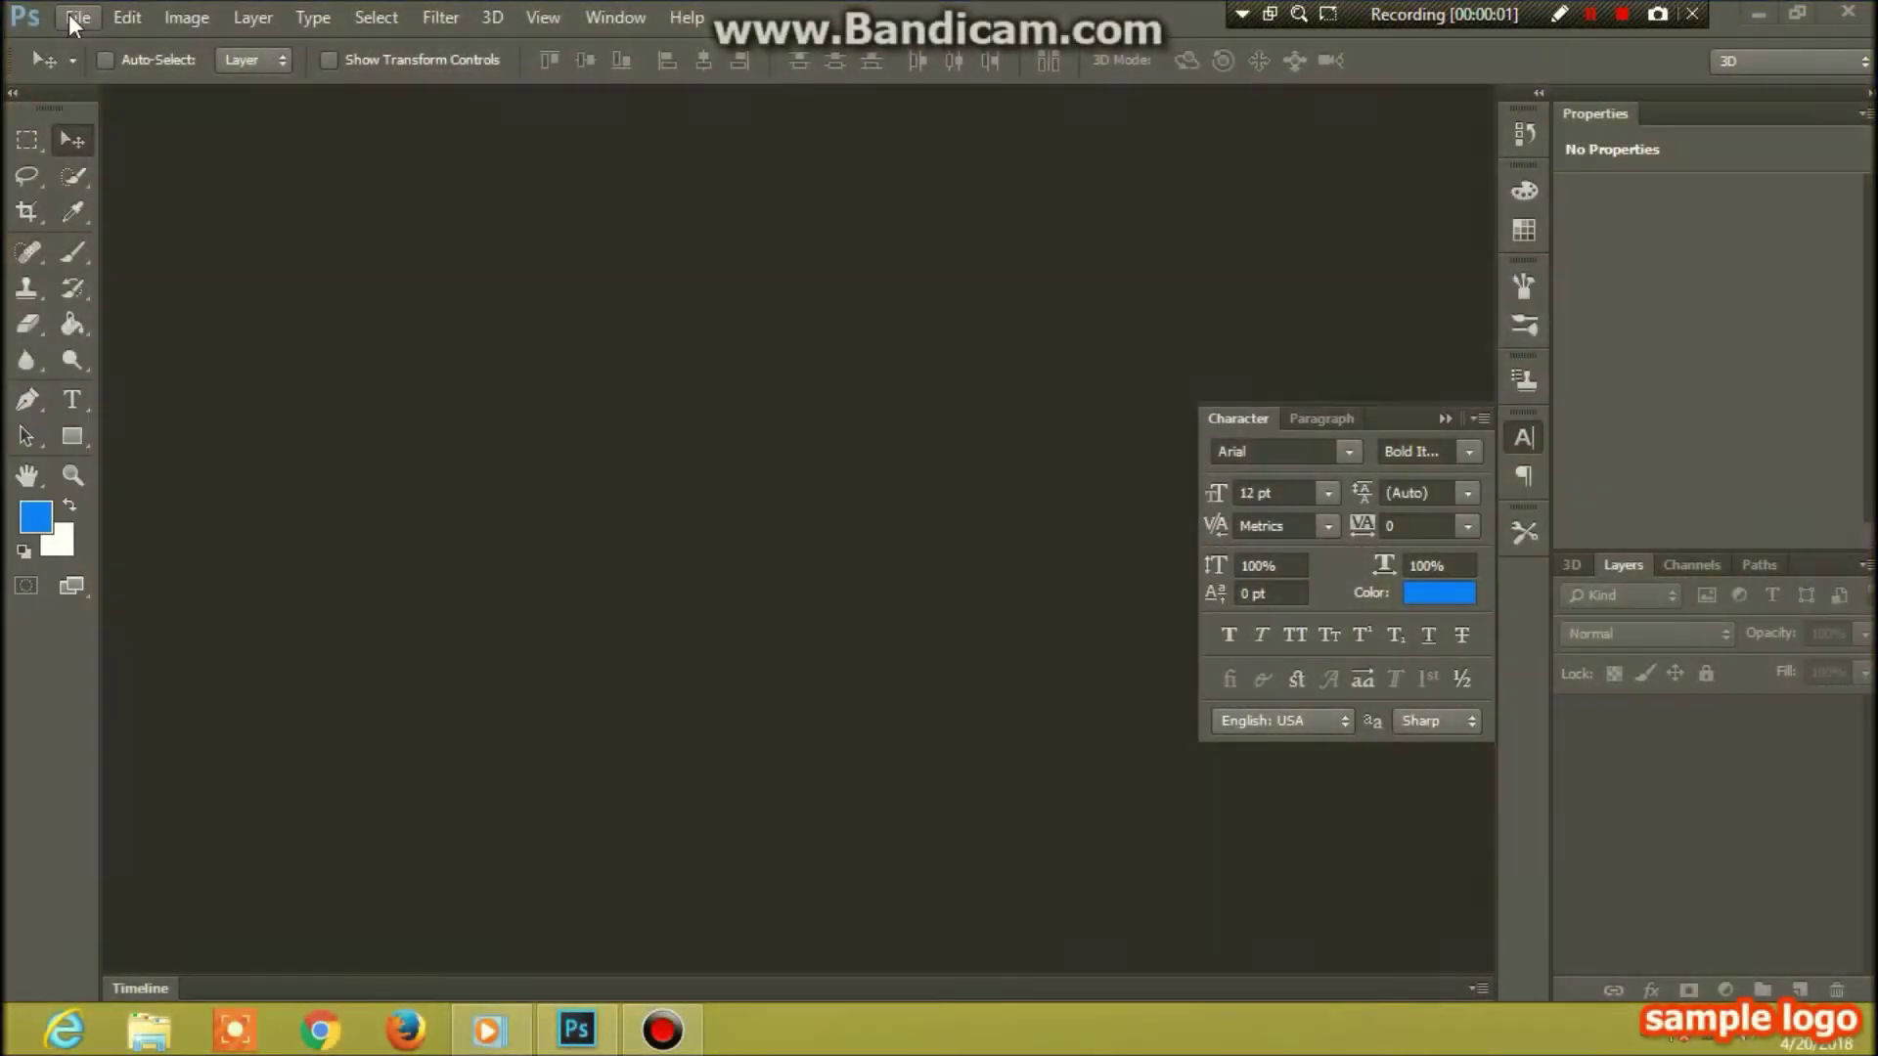
- Create a new 960 × 960 px document at 300 pixels/inch with a white background
{"action": "left_click", "coordinate": [78, 17]}
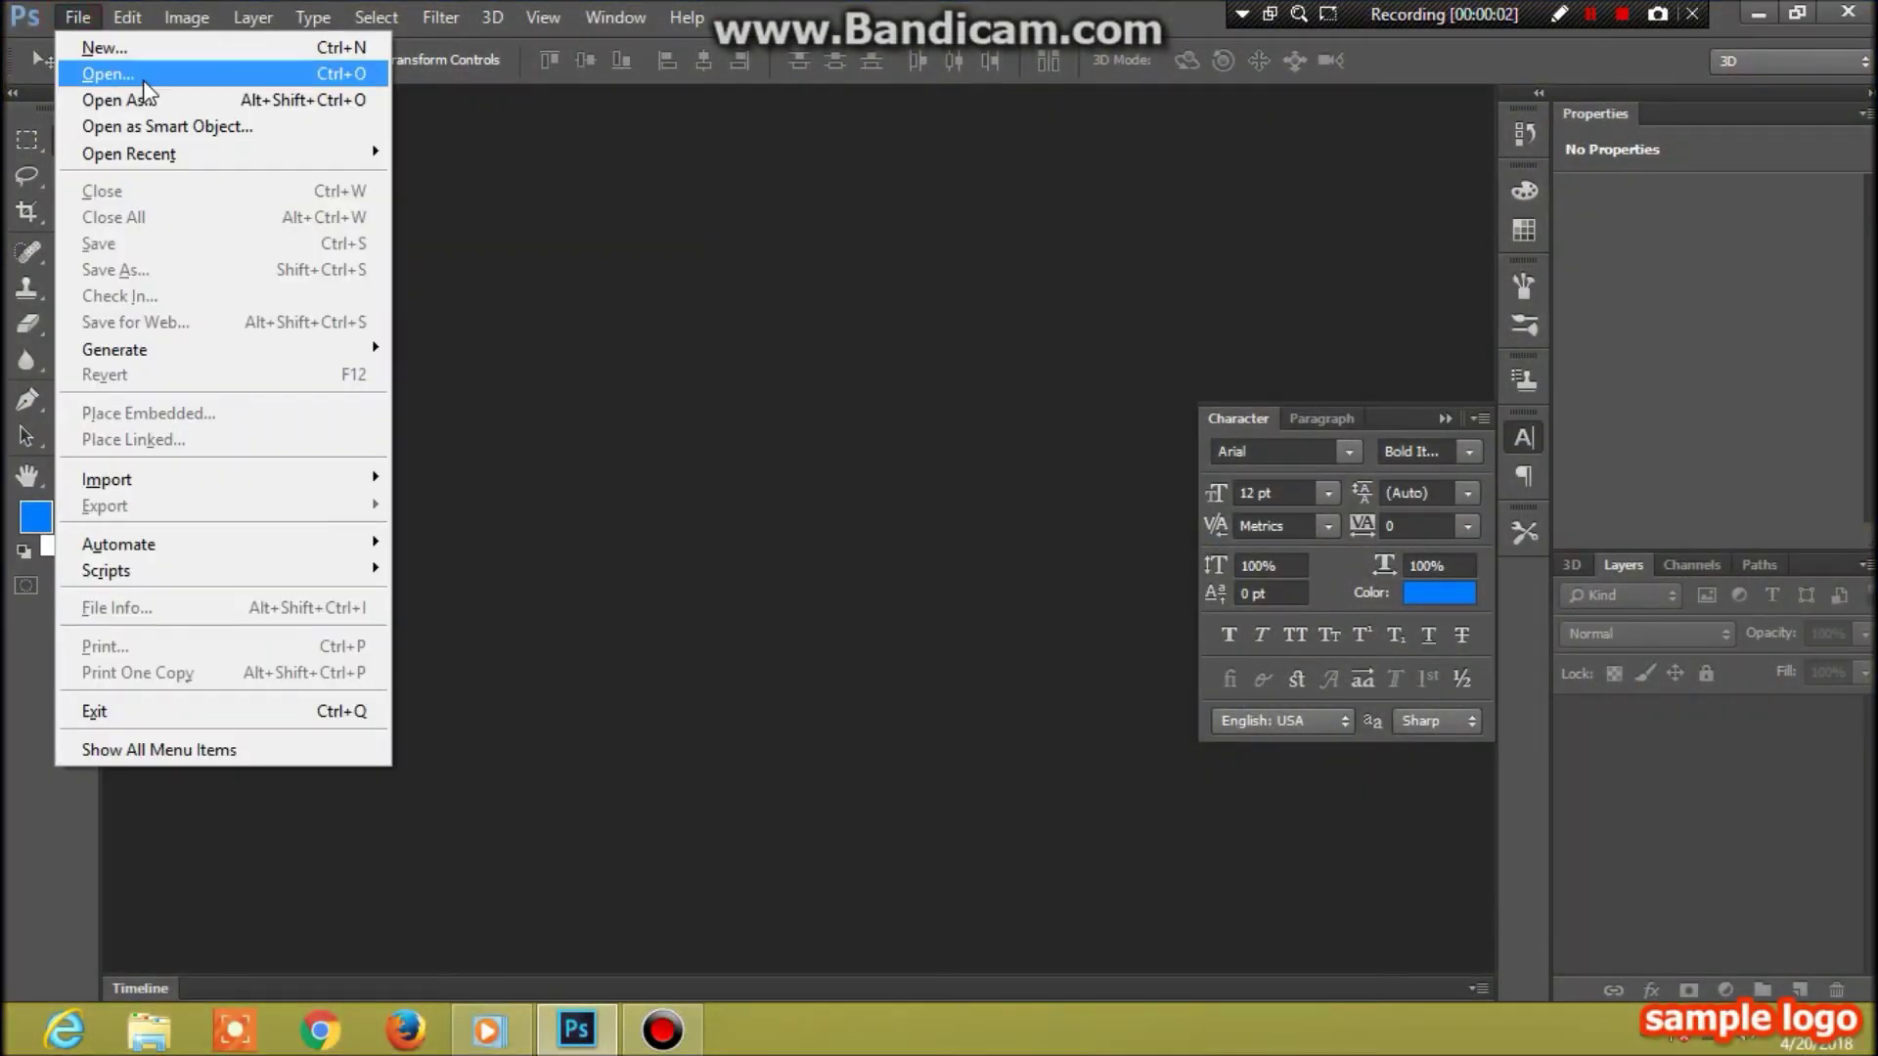
{"action": "left_click", "coordinate": [142, 47]}
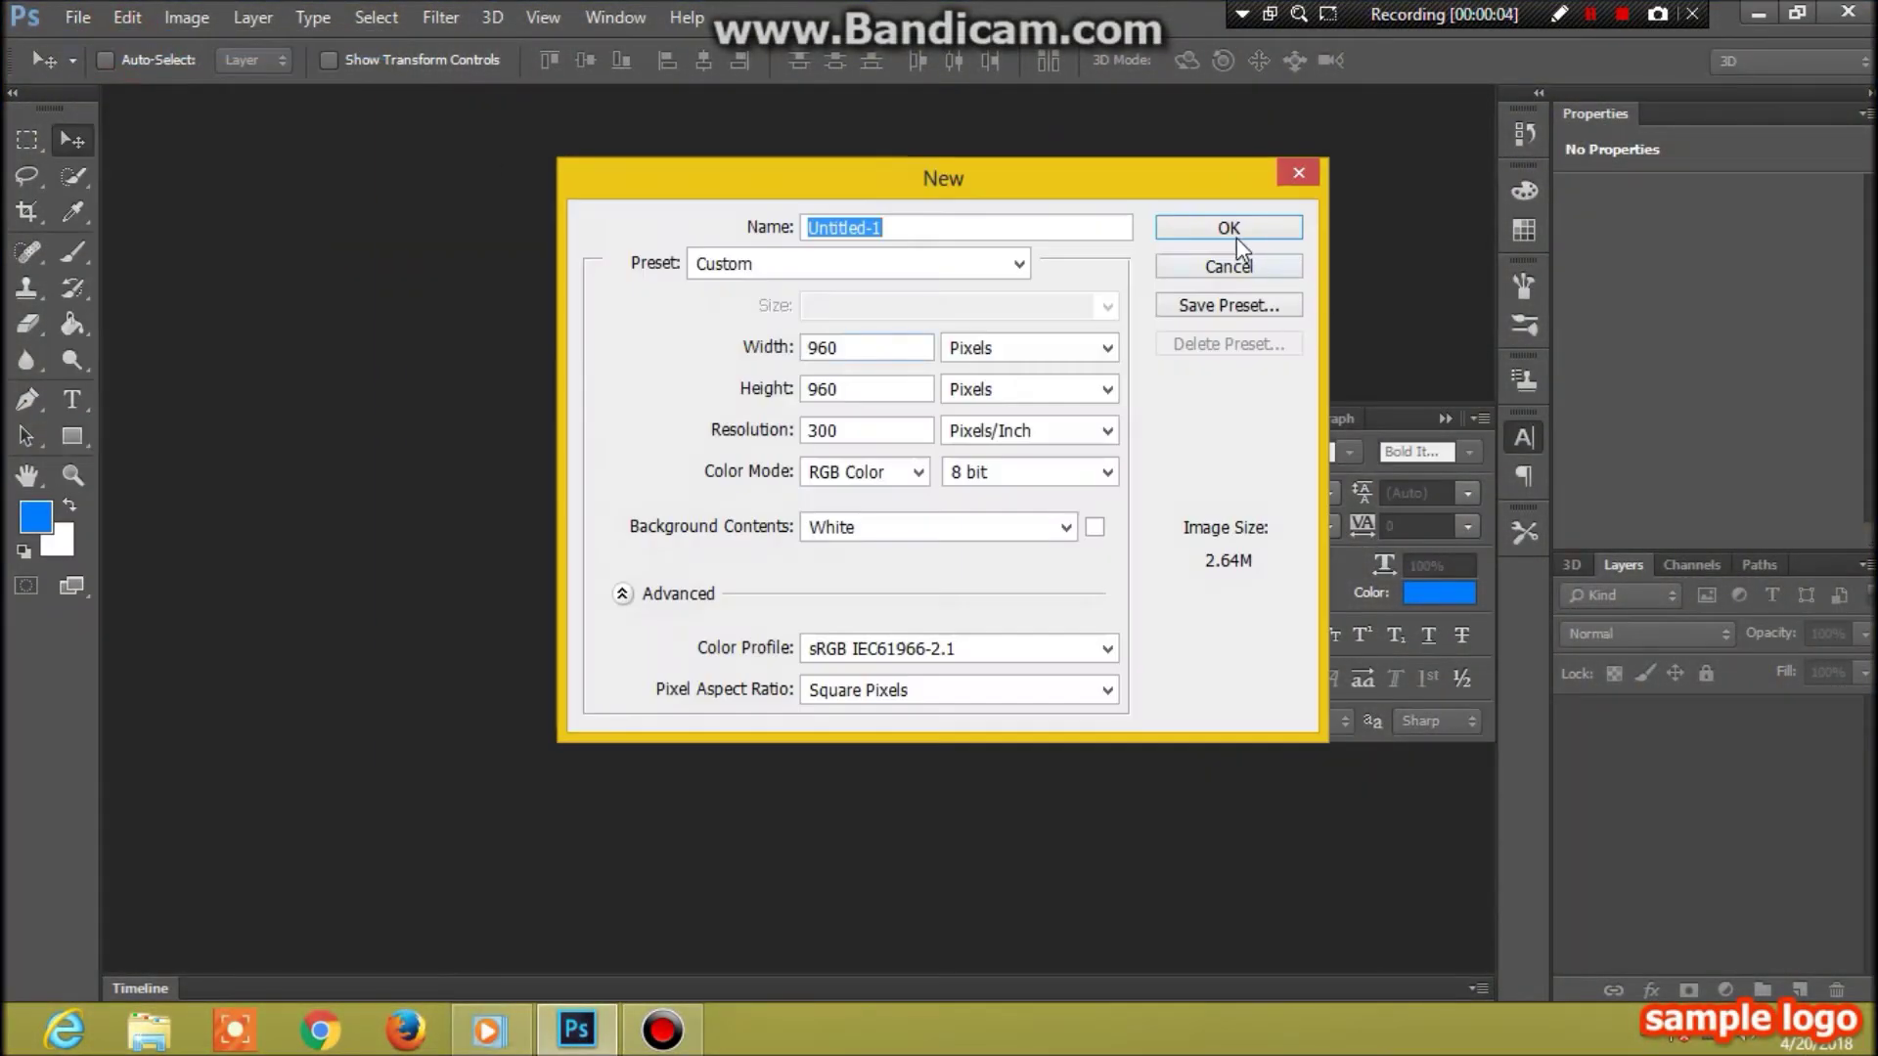
{"action": "left_click", "coordinate": [1234, 233]}
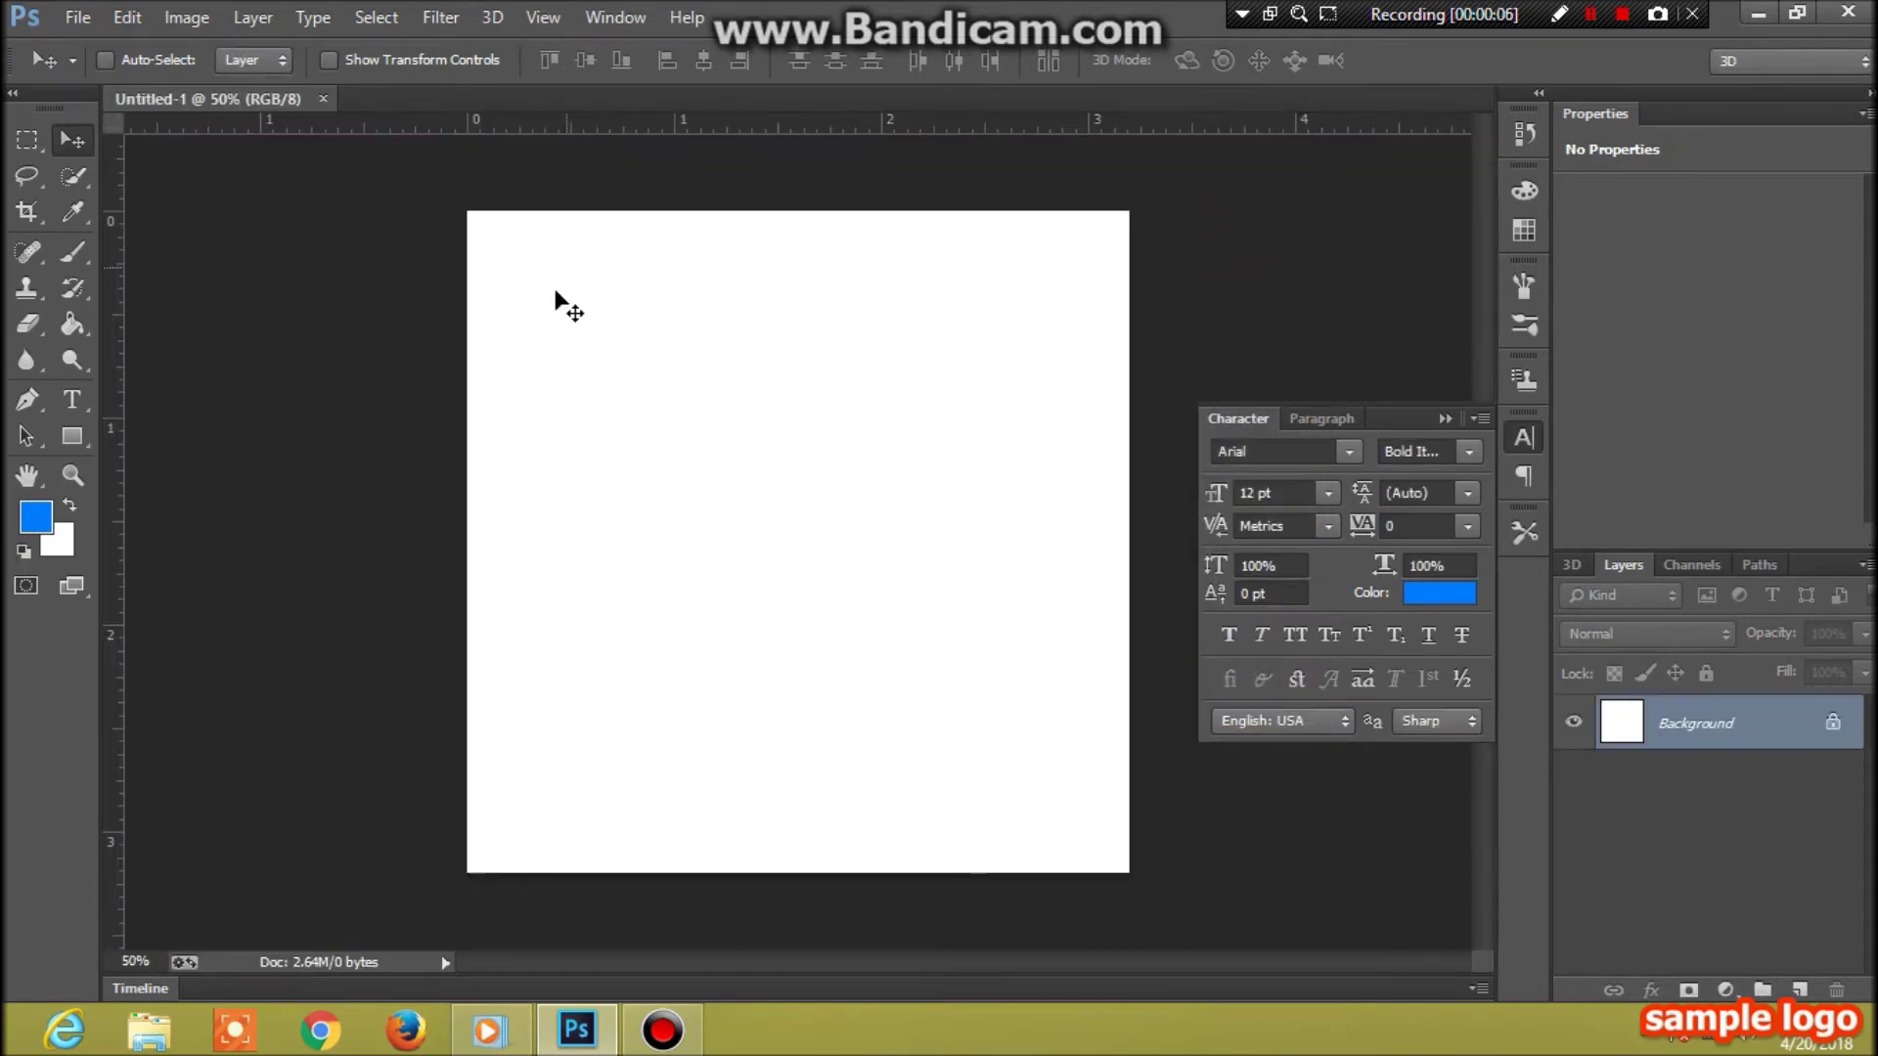
- Set the Horizontal Type tool to Broadway 24 pt and start a text layer on the canvas
{"action": "left_click", "coordinate": [74, 401]}
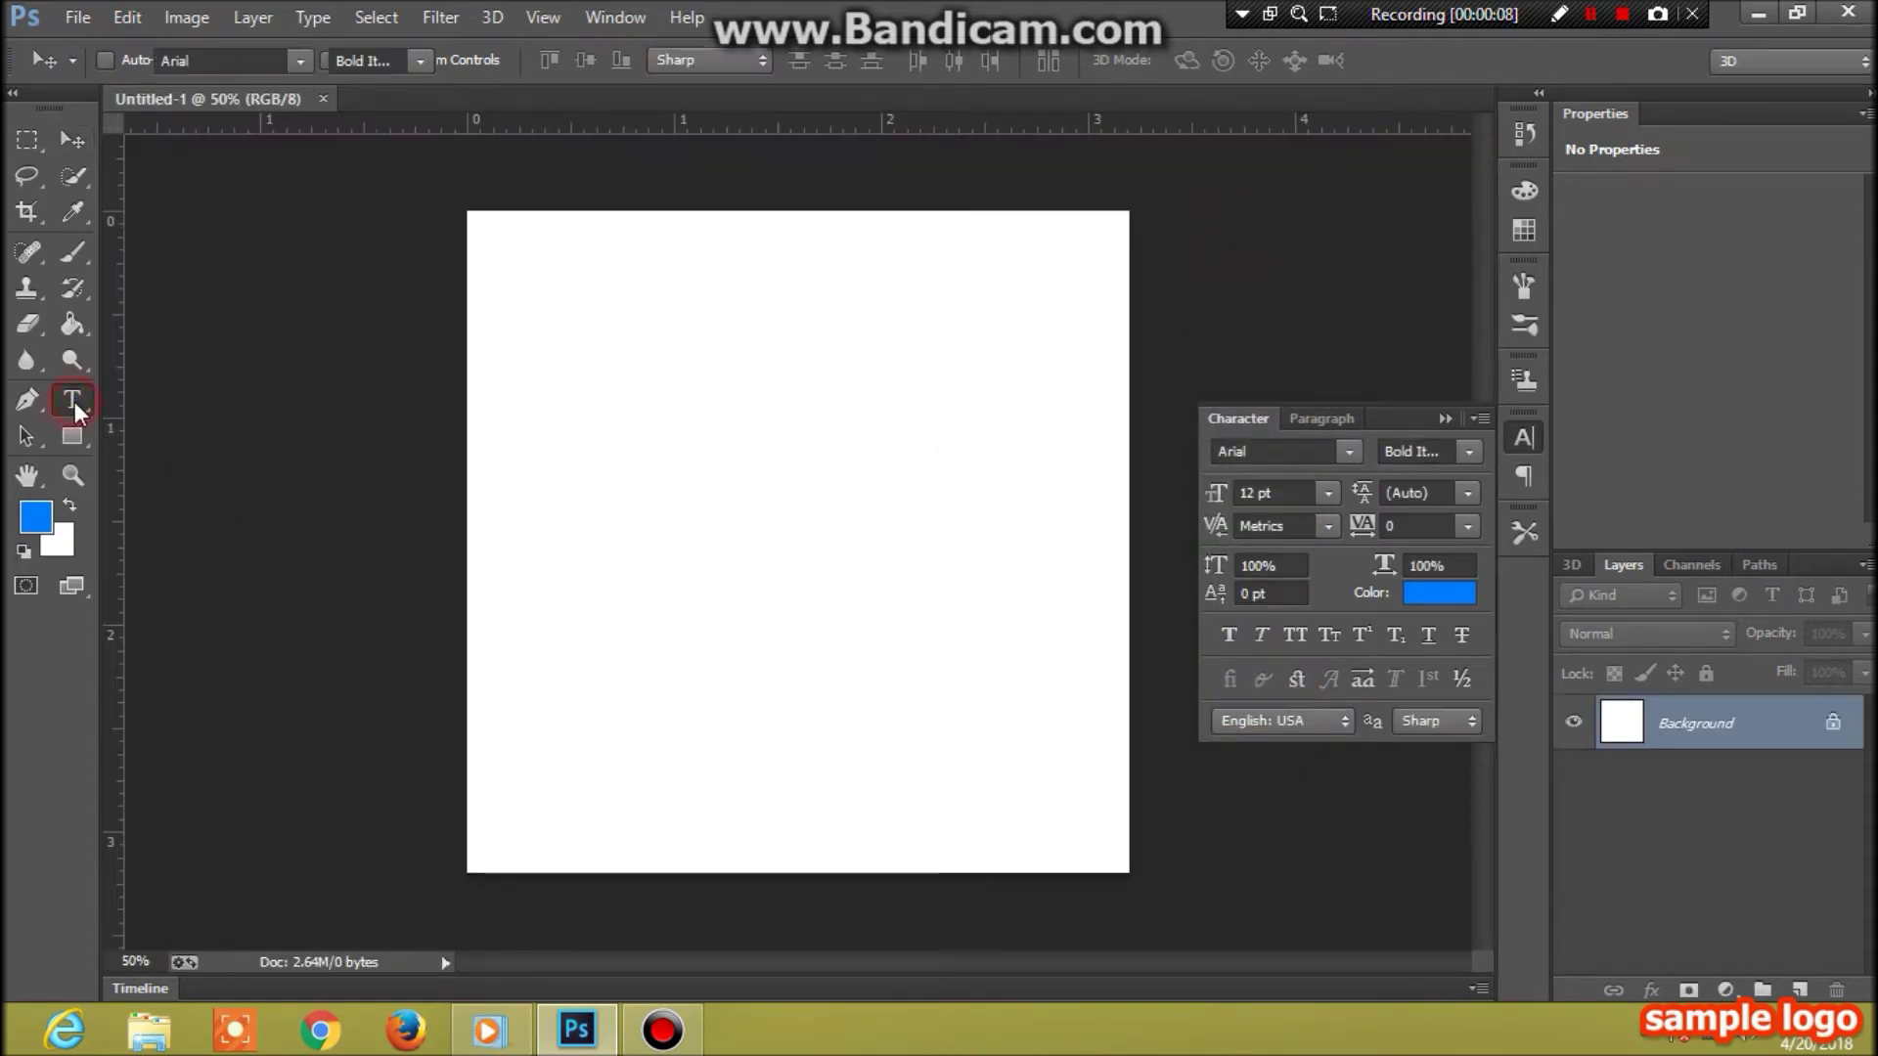
{"action": "left_click", "coordinate": [301, 60]}
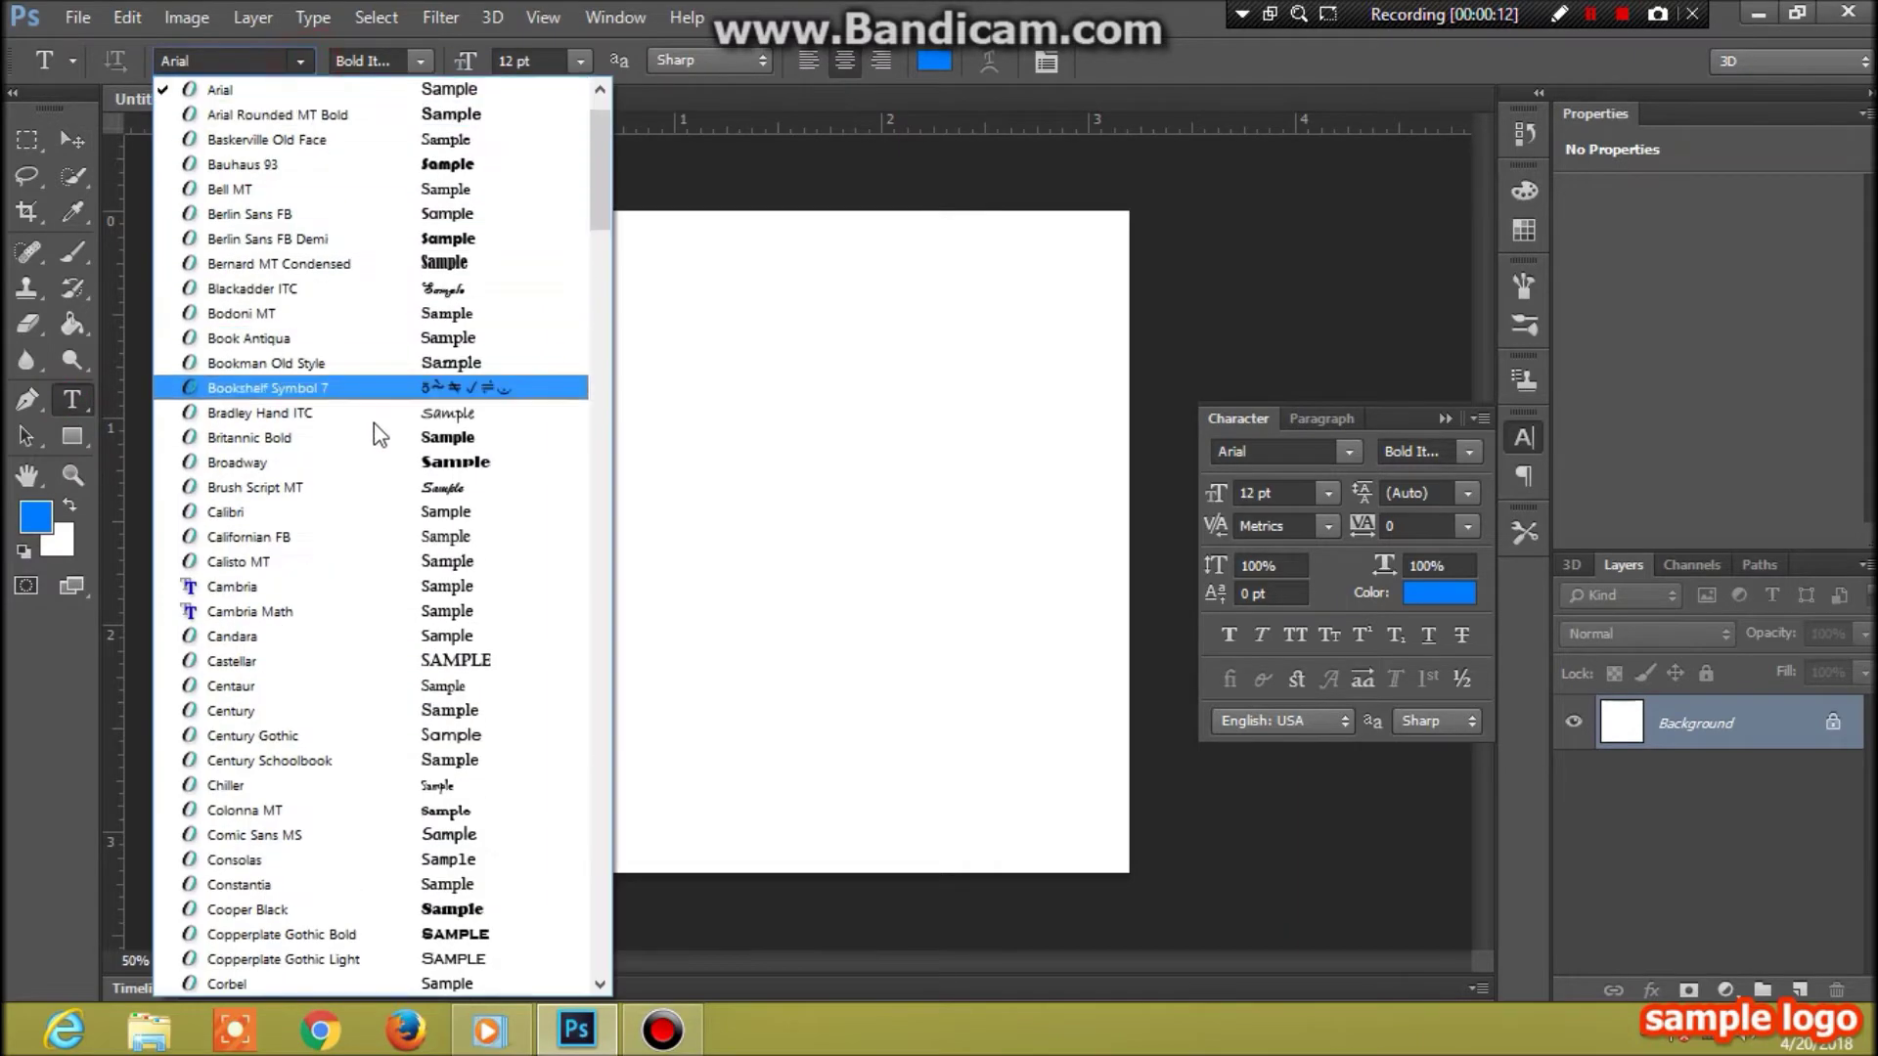
{"action": "left_click", "coordinate": [449, 264]}
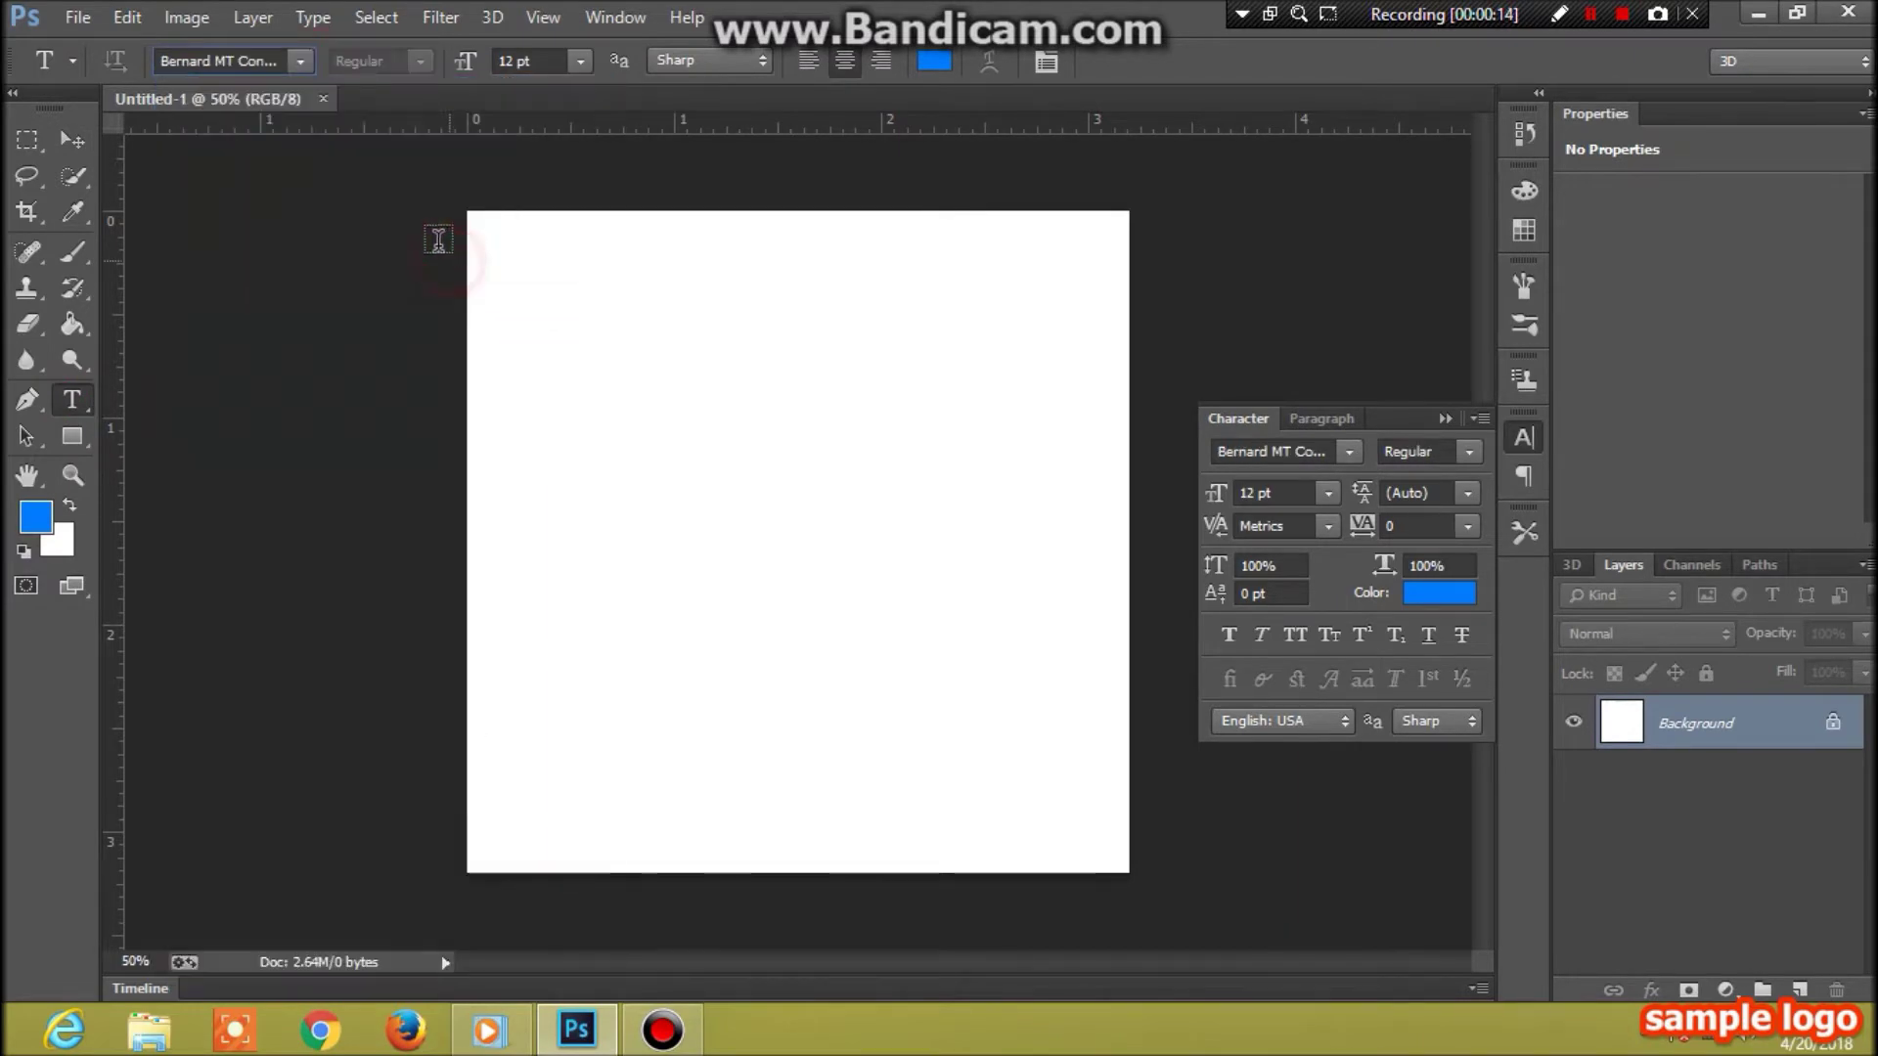
{"action": "left_click", "coordinate": [296, 61]}
{"action": "left_click", "coordinate": [470, 287]}
{"action": "left_click", "coordinate": [584, 62]}
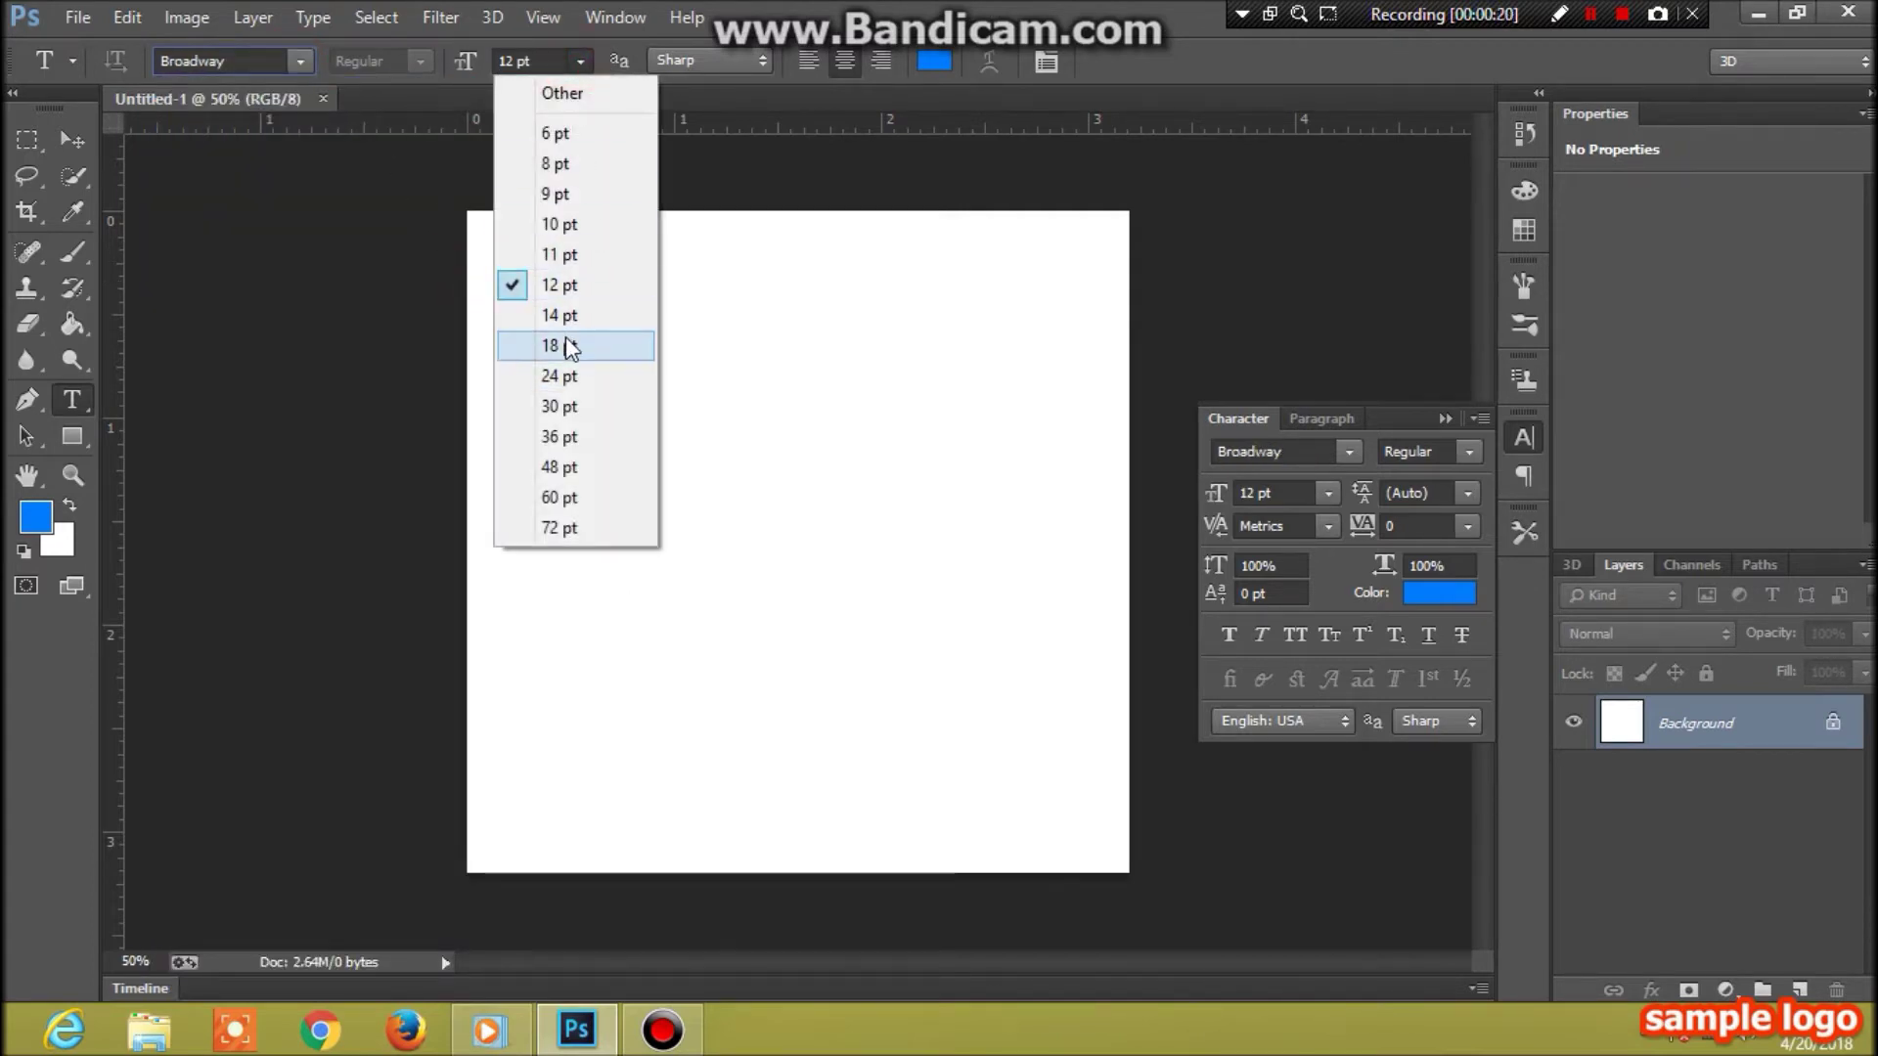
{"action": "left_click", "coordinate": [568, 377]}
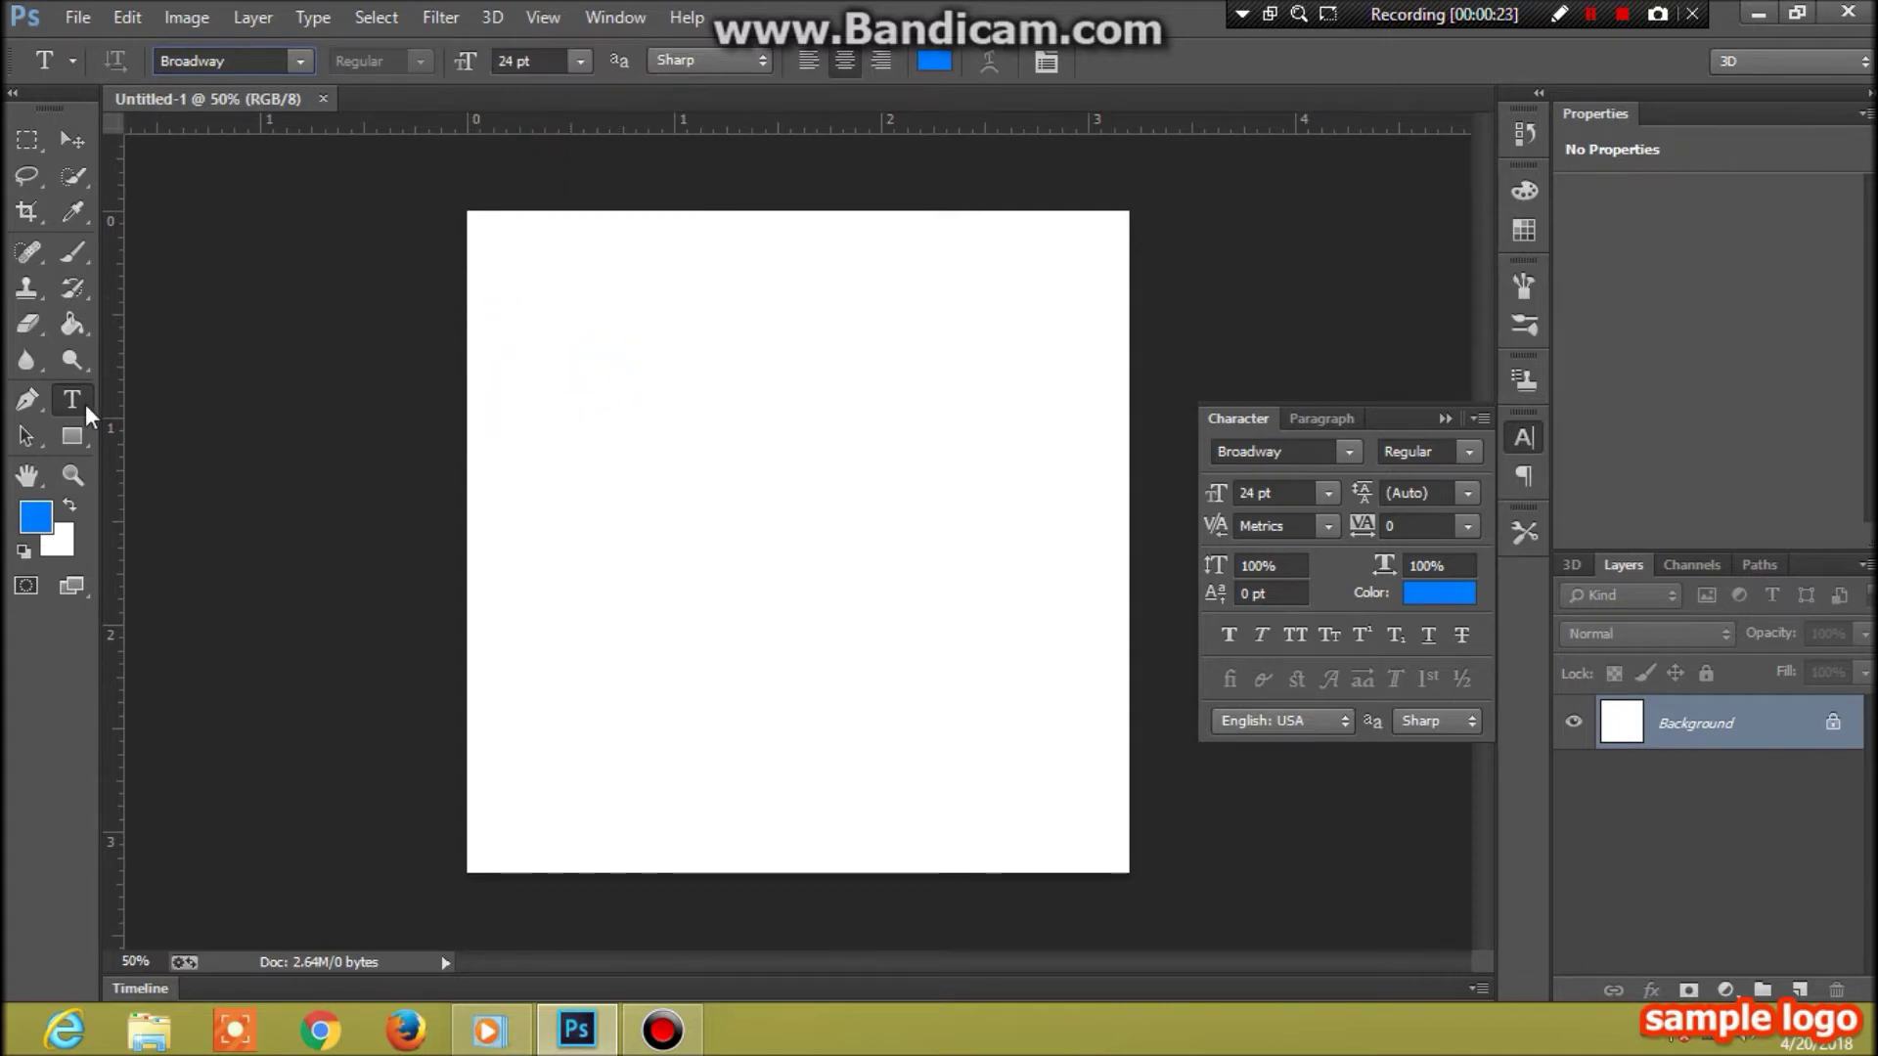
{"action": "left_click", "coordinate": [568, 515]}
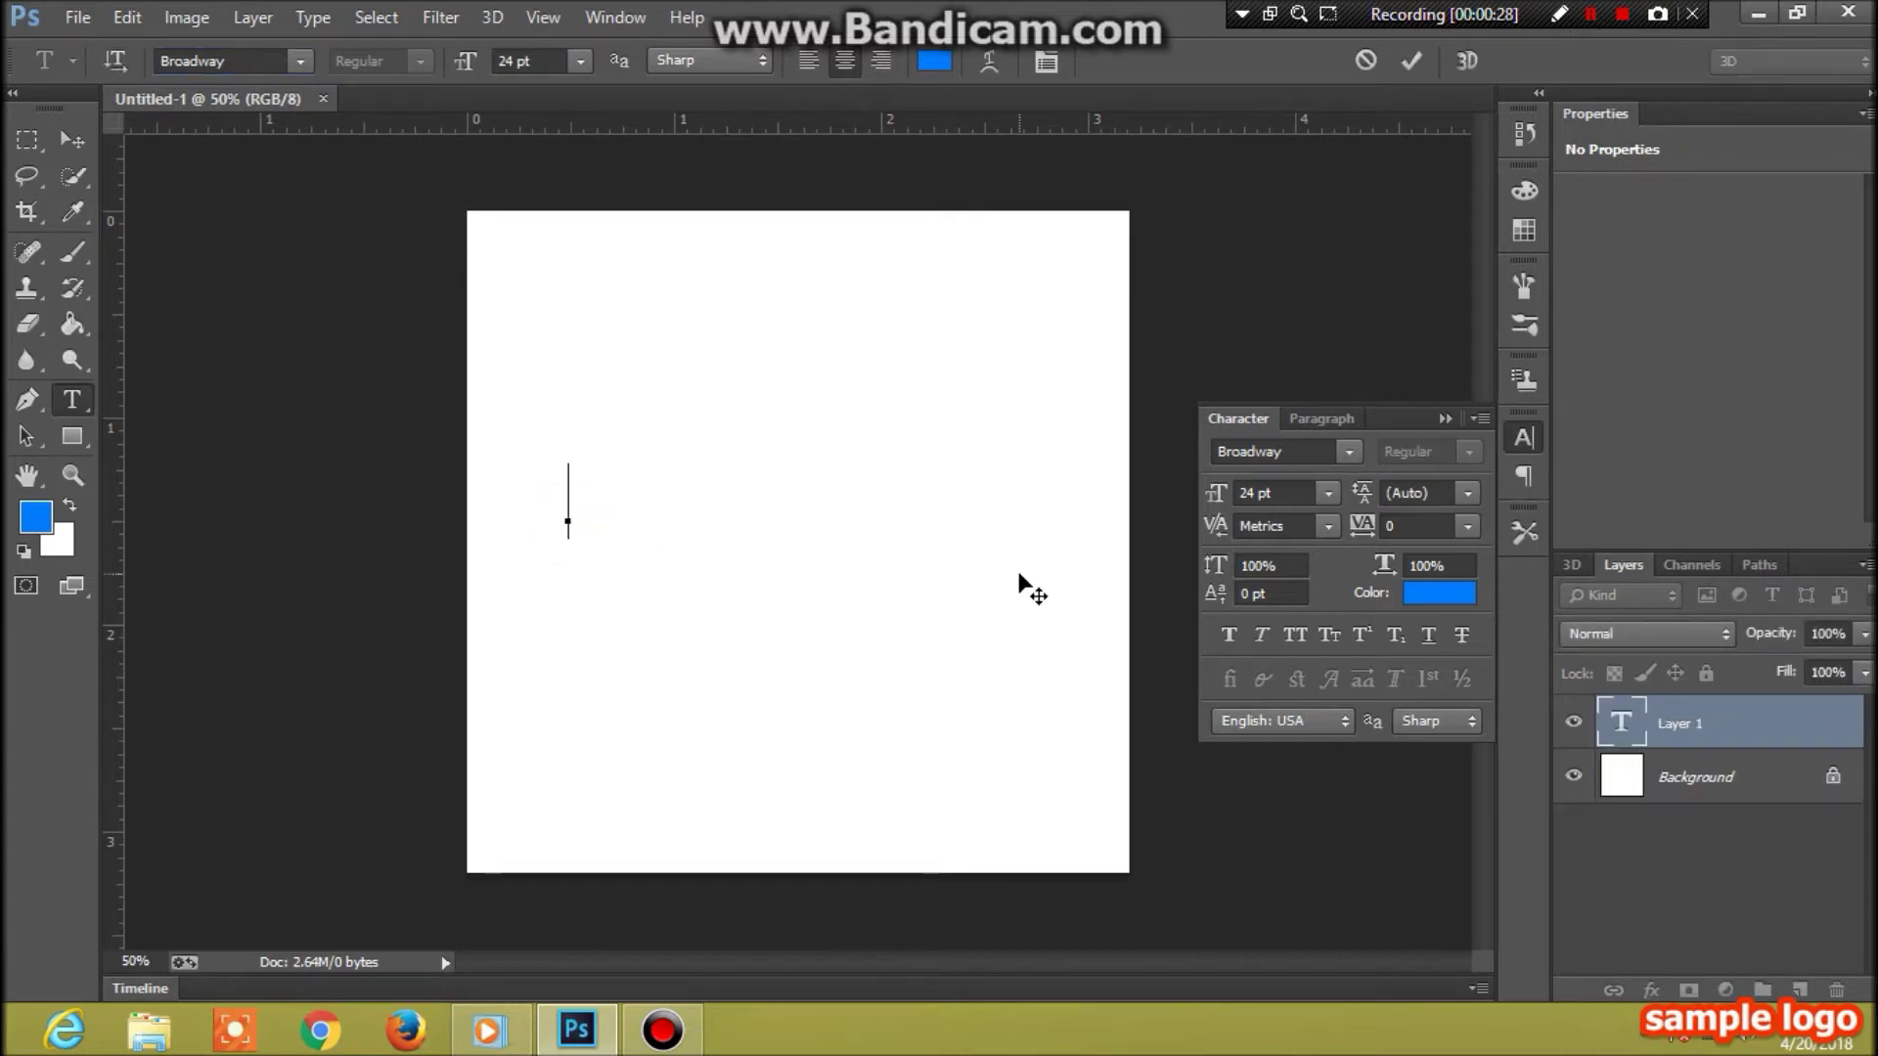
- Type 'ASDFGH', commit it, and drag it to the centre of the canvas
{"action": "type", "text": "ASDFGH"}
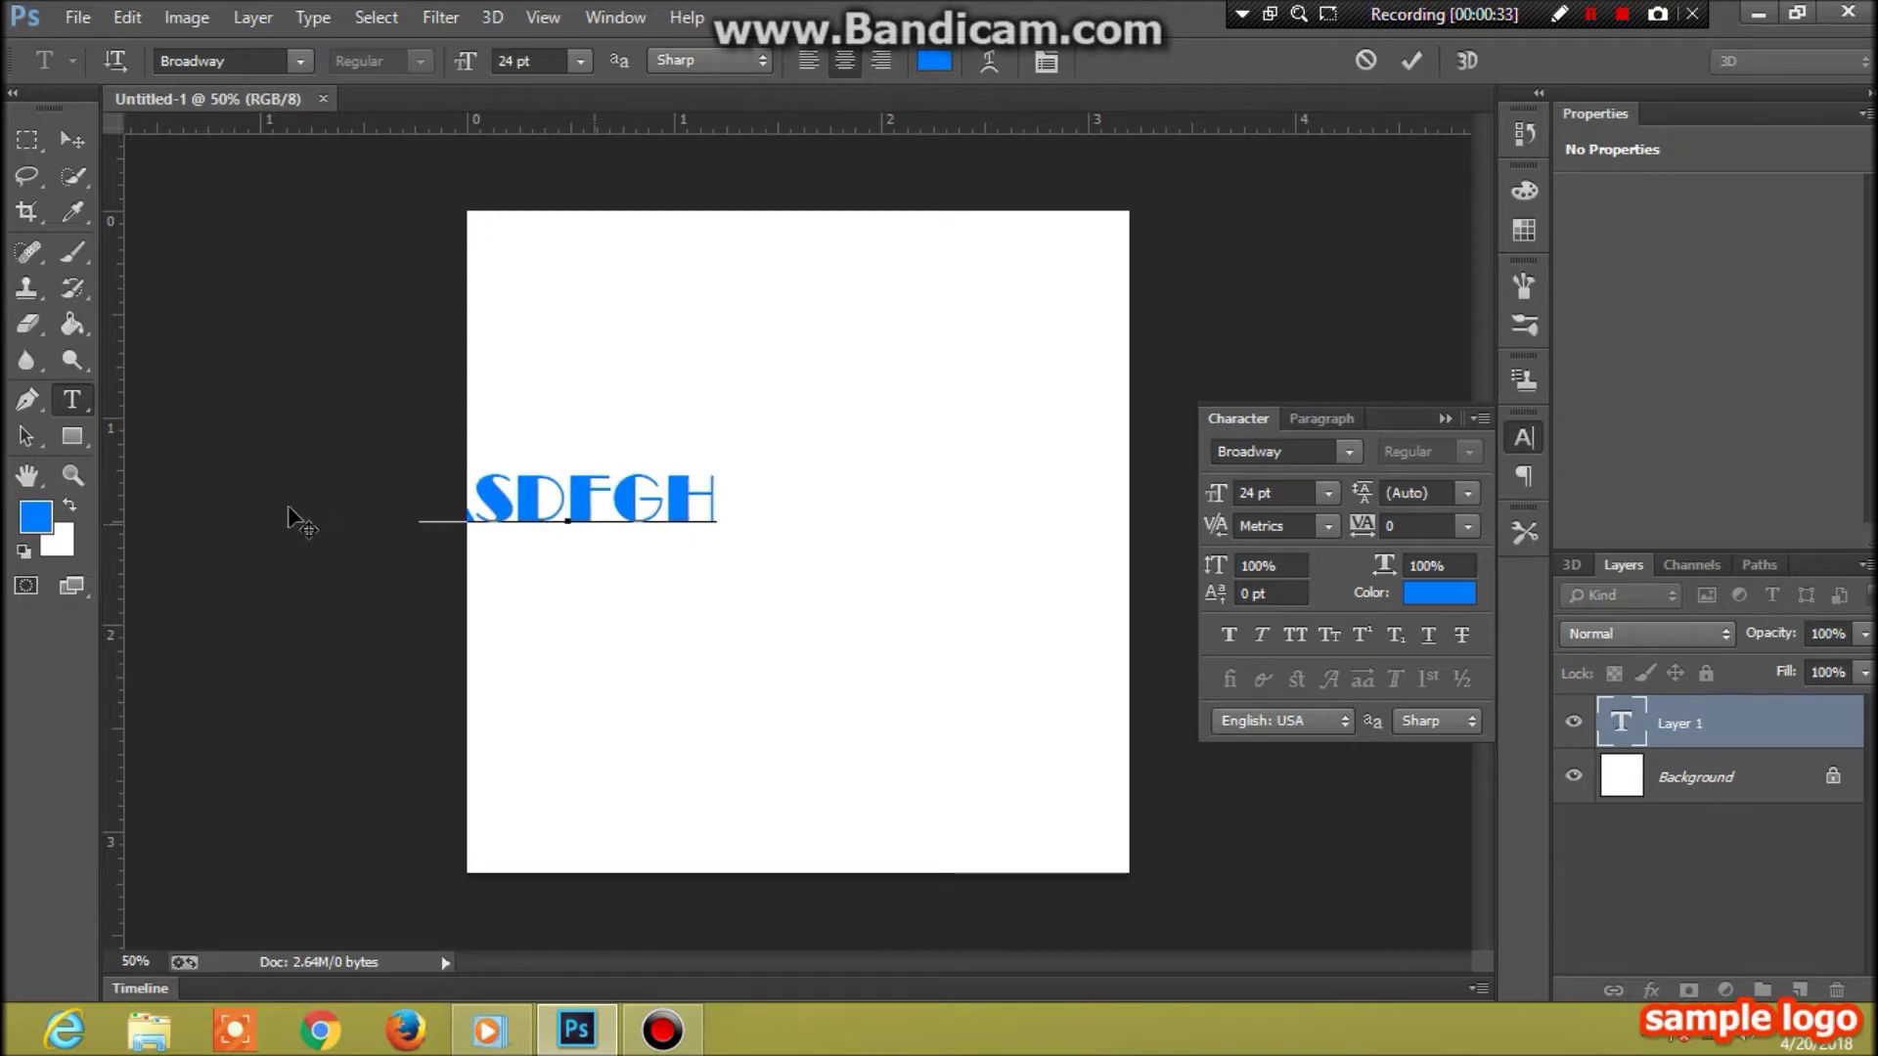
{"action": "left_click", "coordinate": [71, 139]}
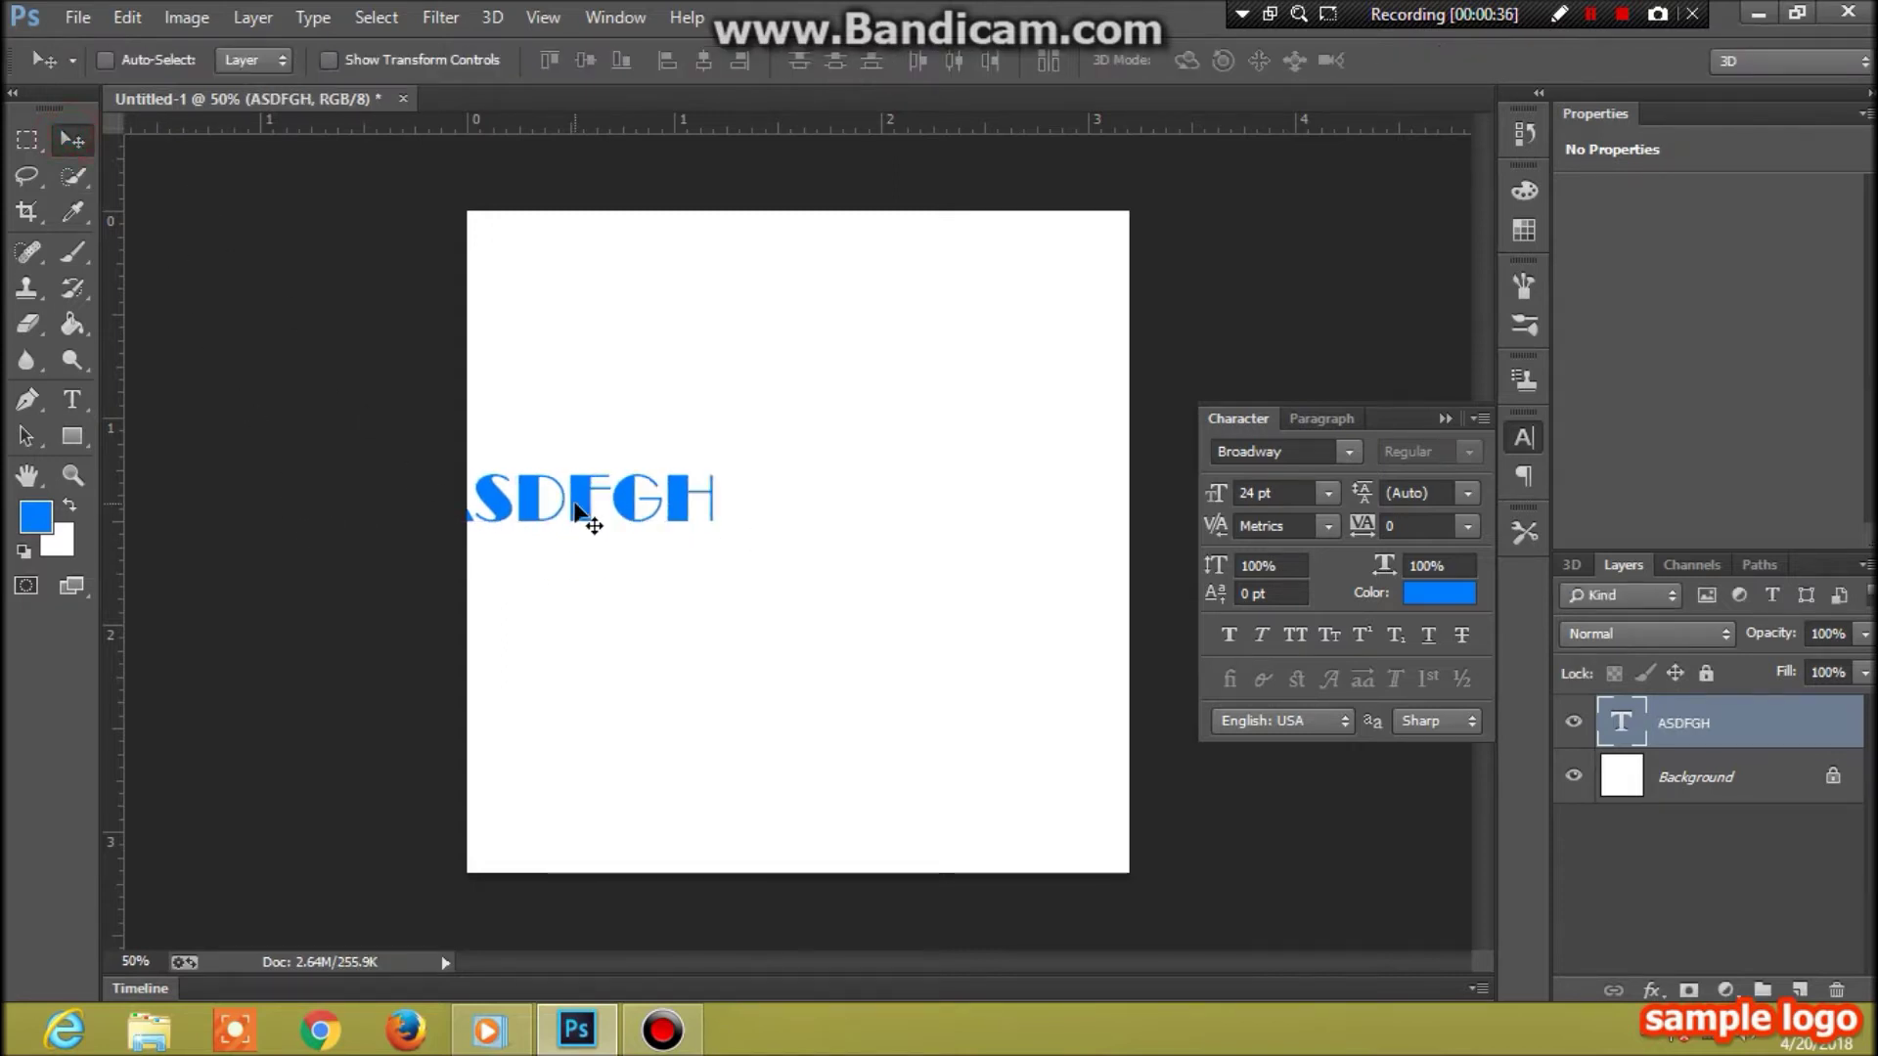
{"action": "mouse_move", "coordinate": [584, 515]}
{"action": "left_mouse_down"}
{"action": "mouse_move", "coordinate": [760, 530]}
{"action": "mouse_move", "coordinate": [771, 557]}
{"action": "left_mouse_up"}
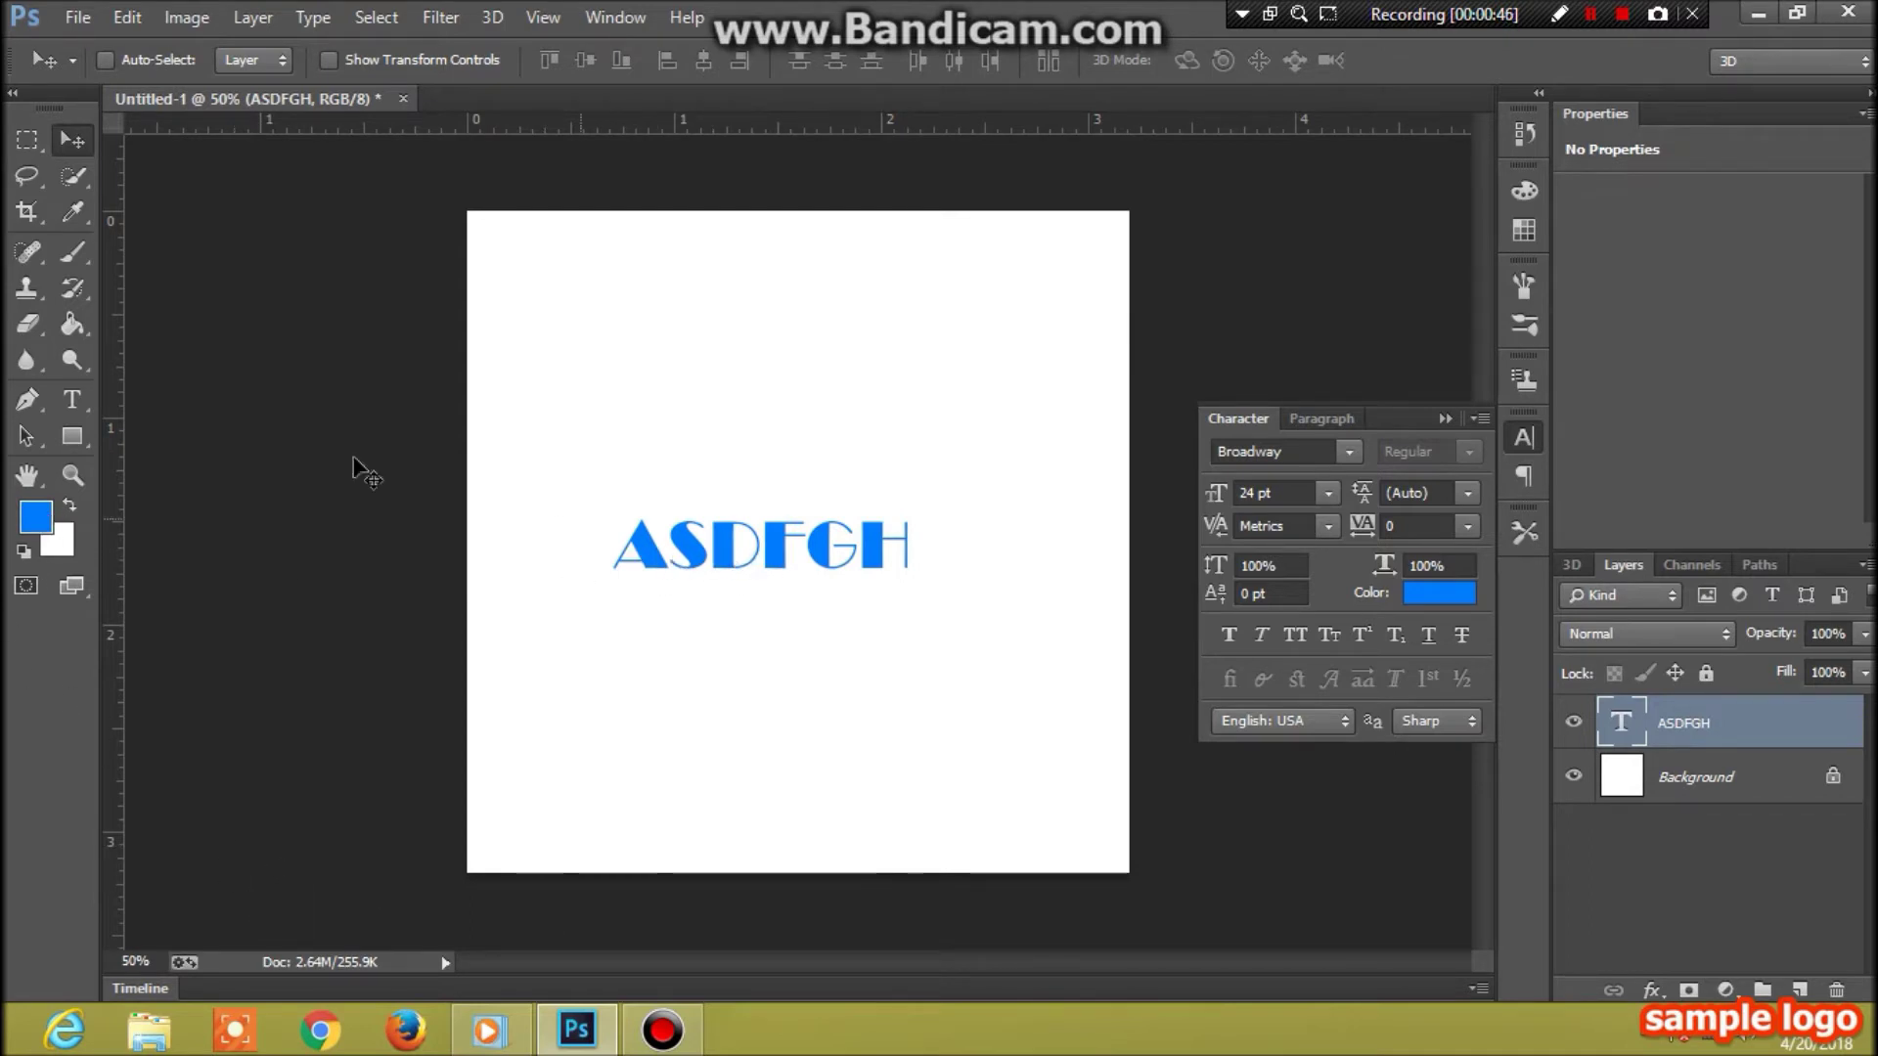
- Select all the ASDFGH letters and recolour them red
{"action": "left_click", "coordinate": [72, 399]}
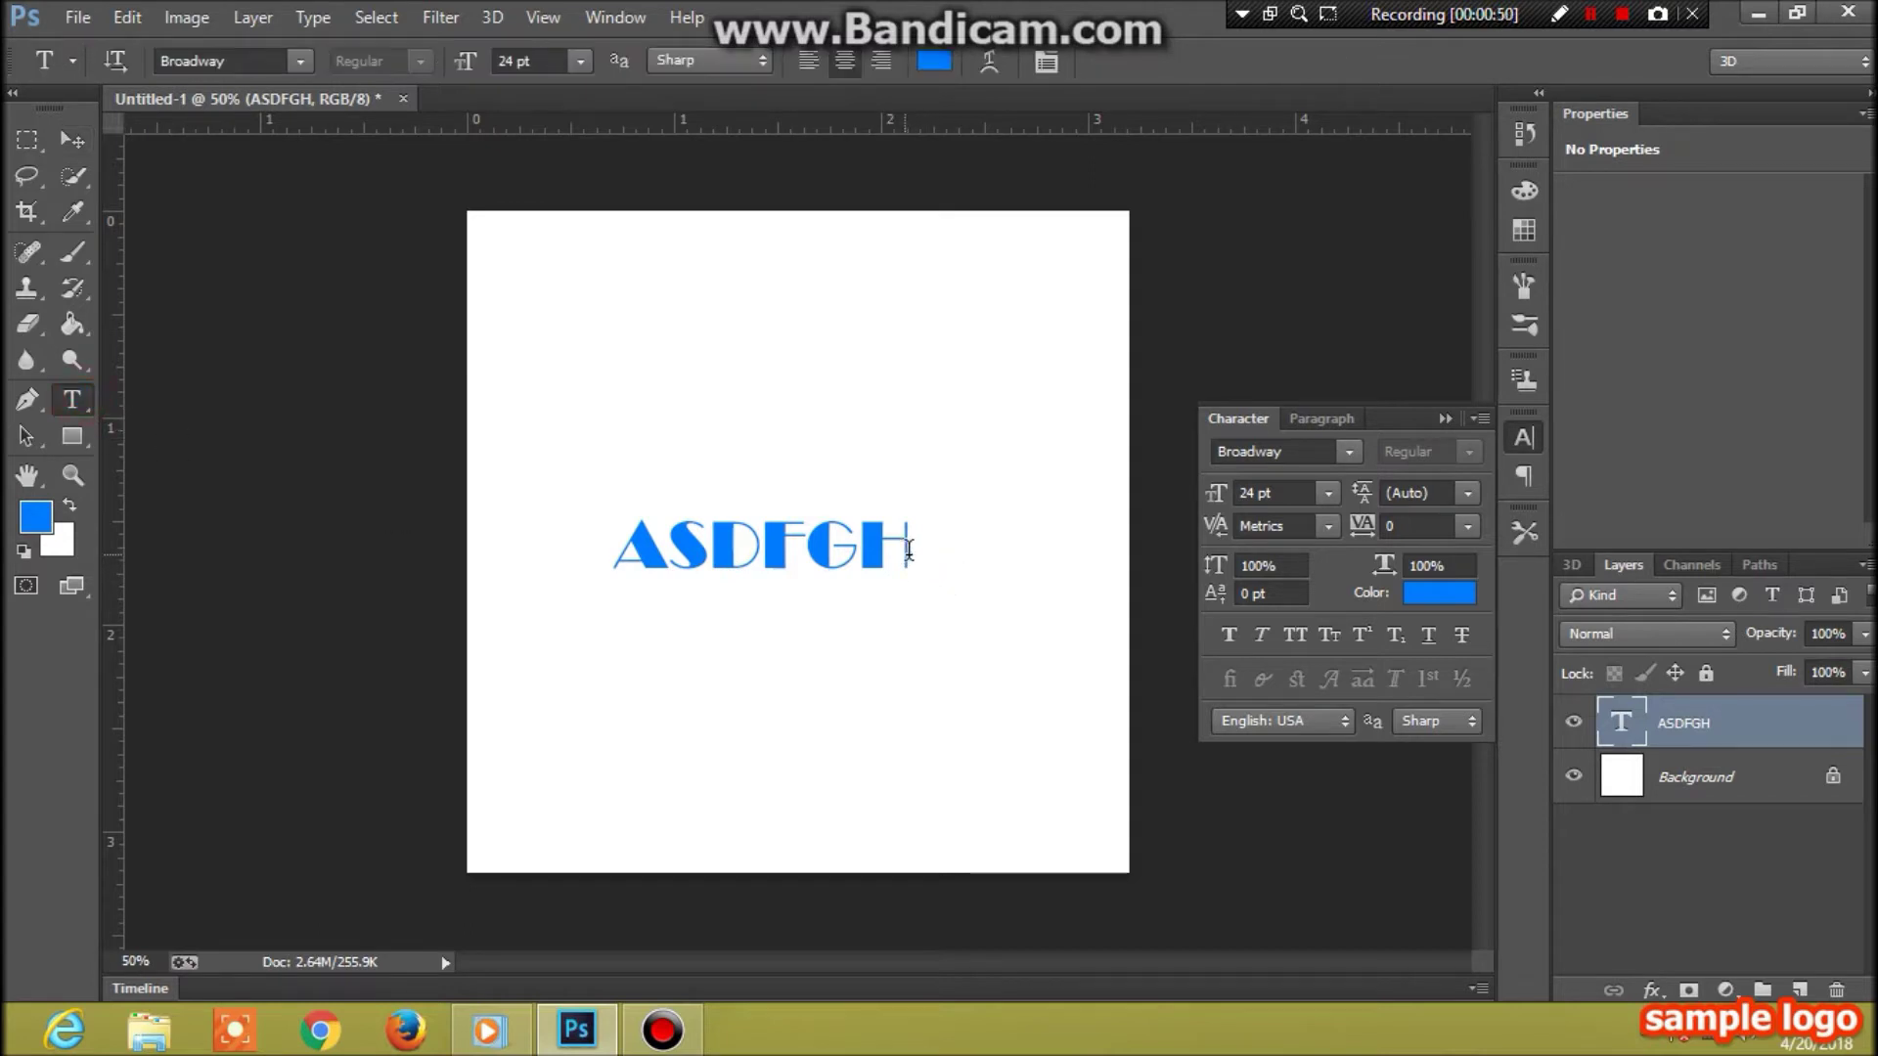
{"action": "left_click_drag", "start_coordinate": [910, 550], "coordinate": [612, 540]}
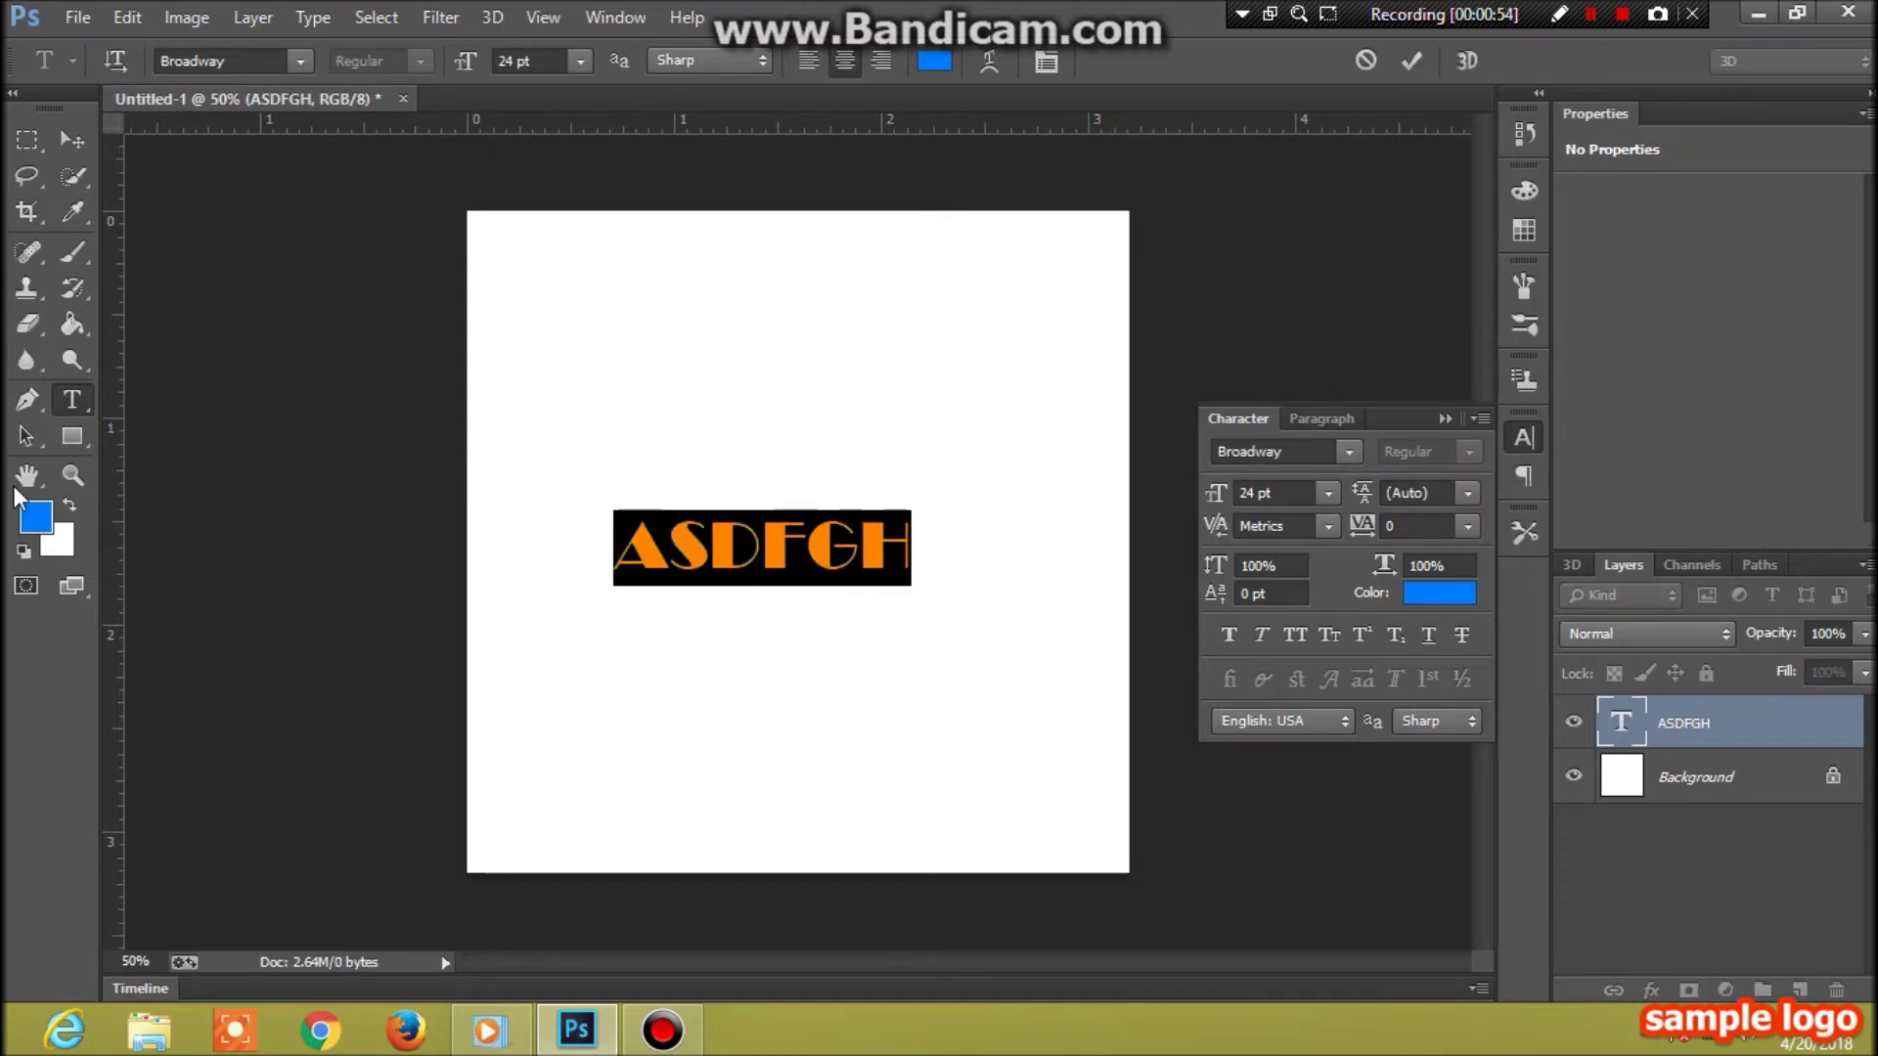
{"action": "left_click", "coordinate": [934, 62]}
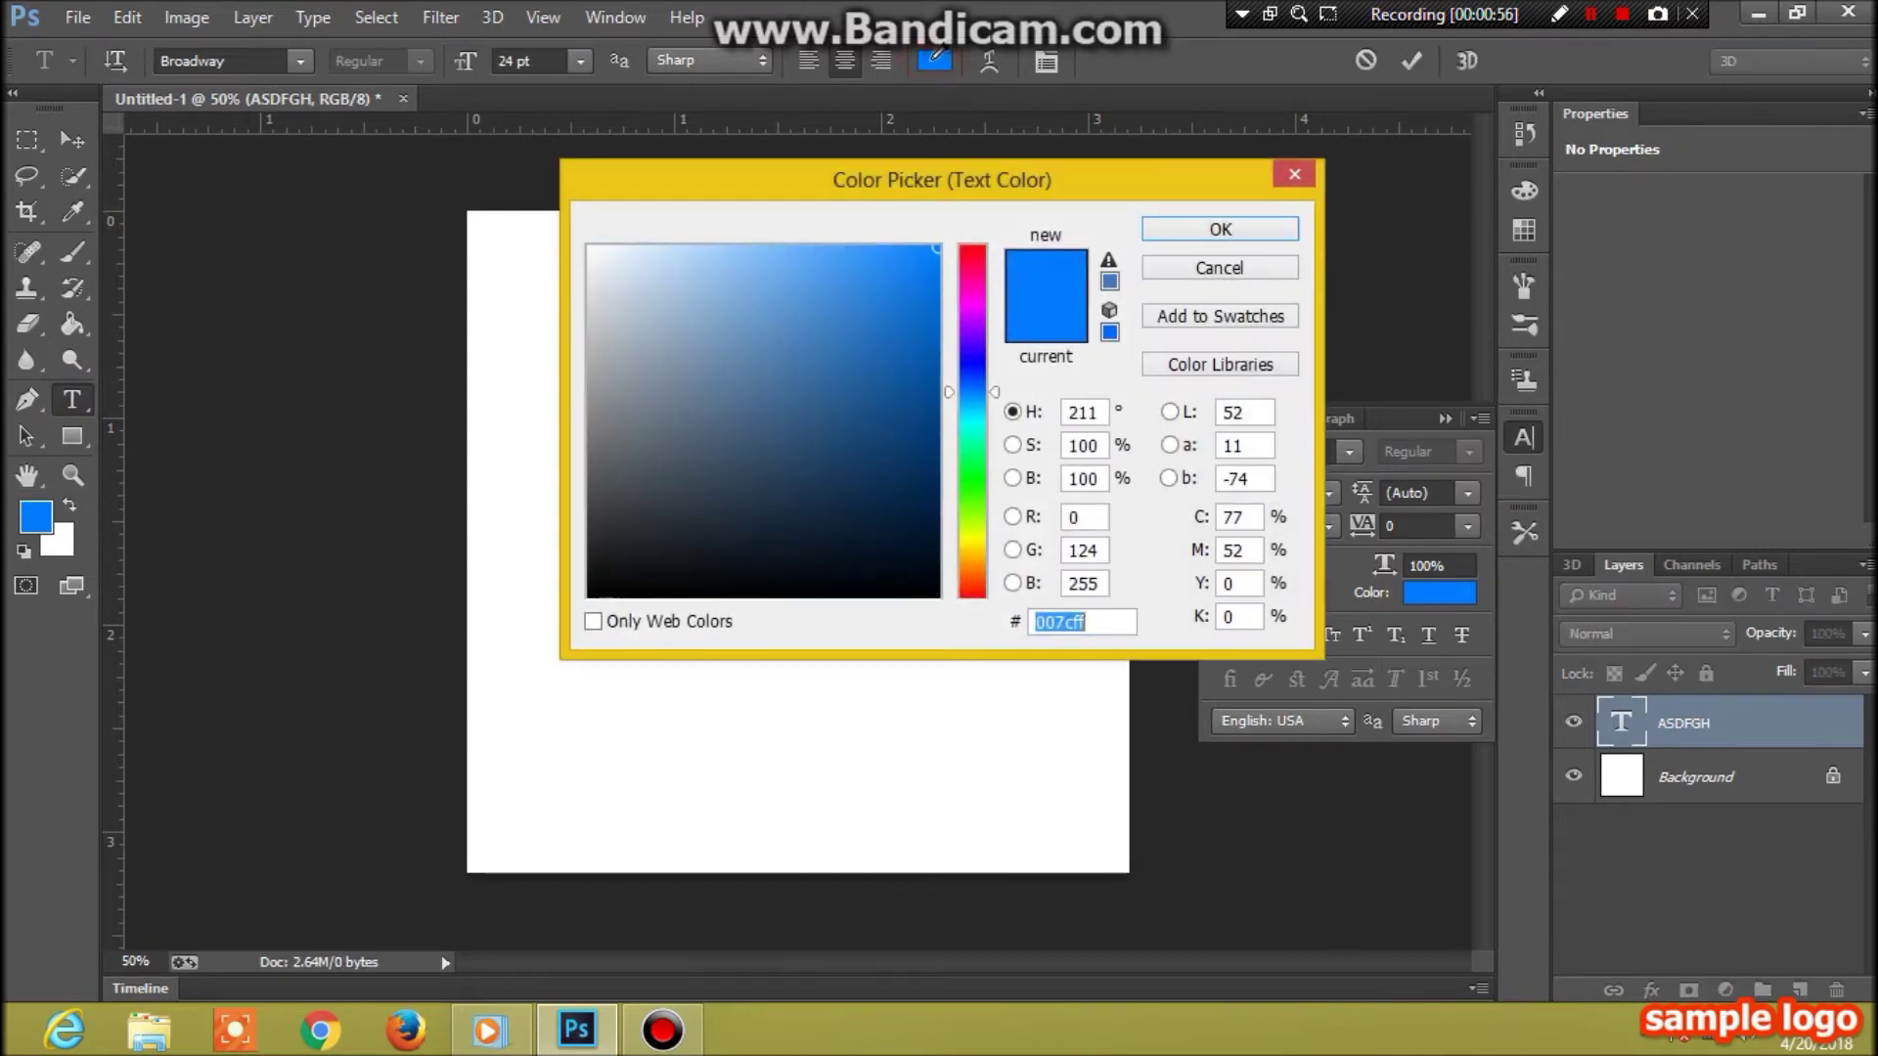
{"action": "left_click", "coordinate": [968, 587]}
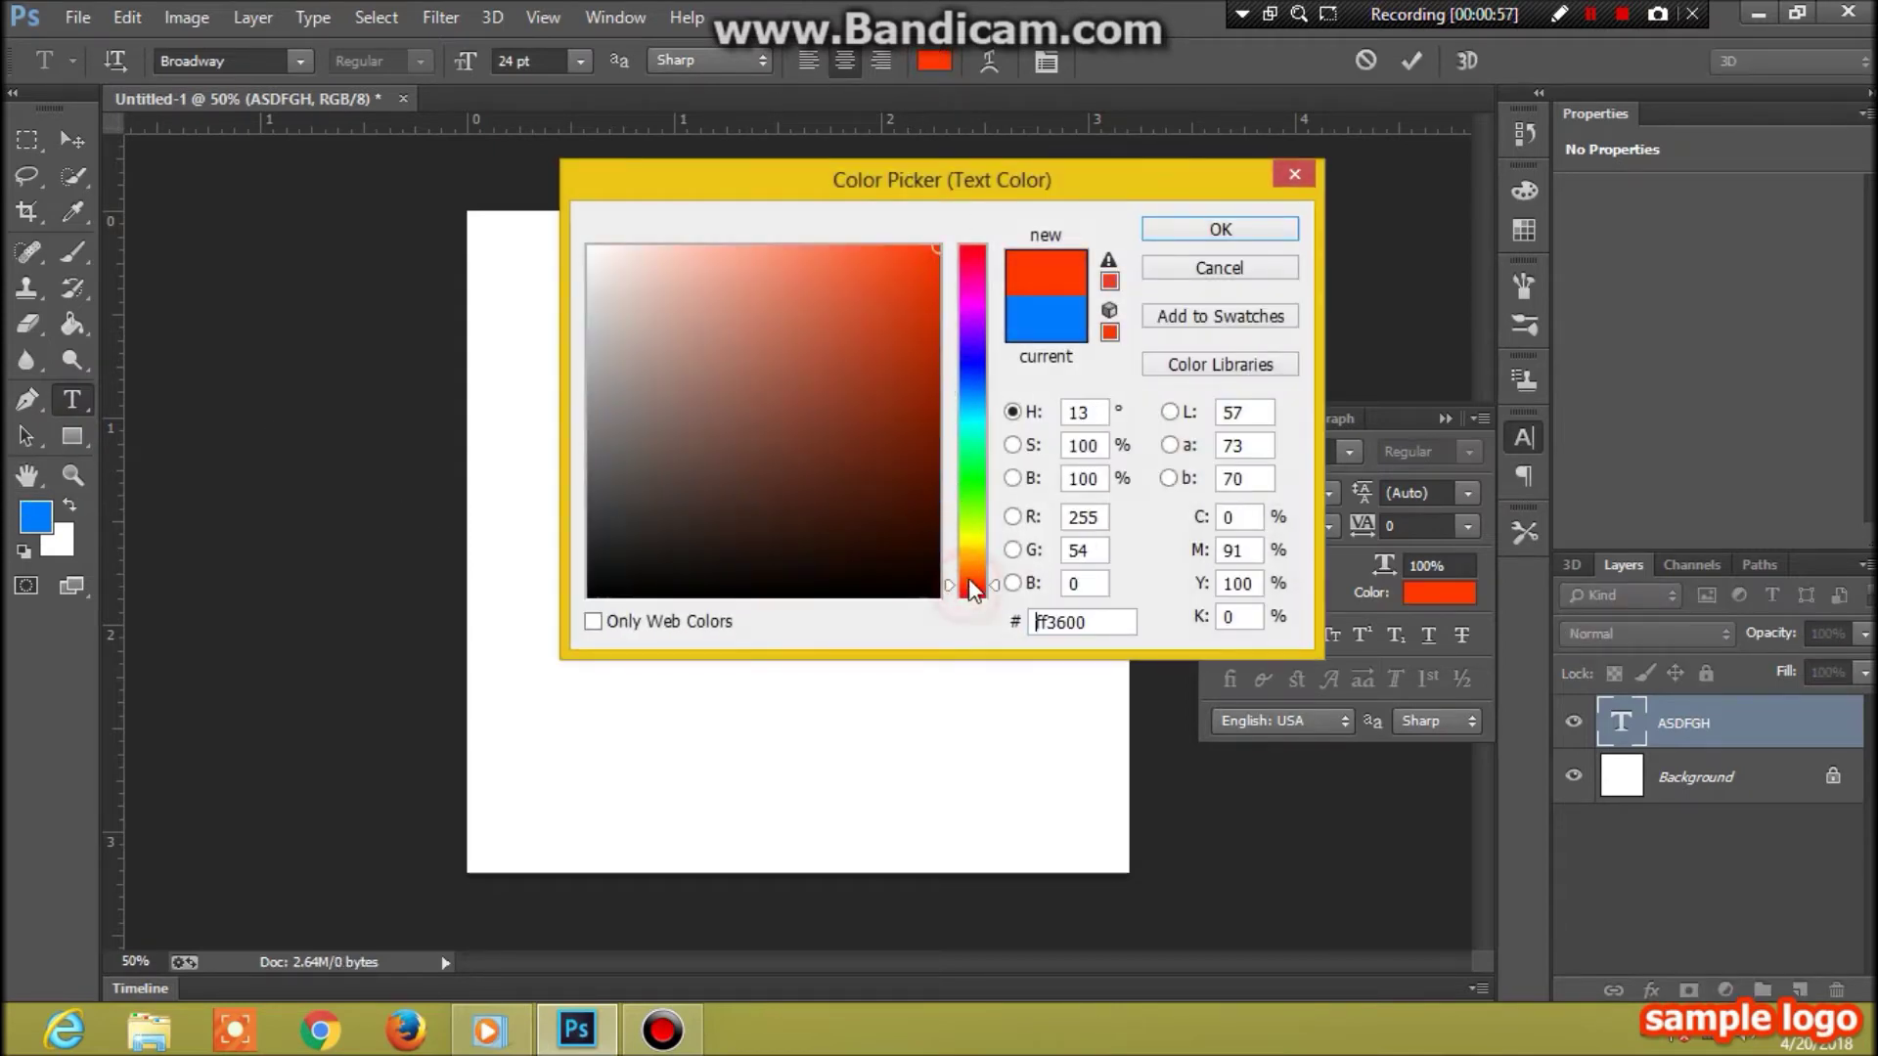
{"action": "left_click", "coordinate": [1222, 233]}
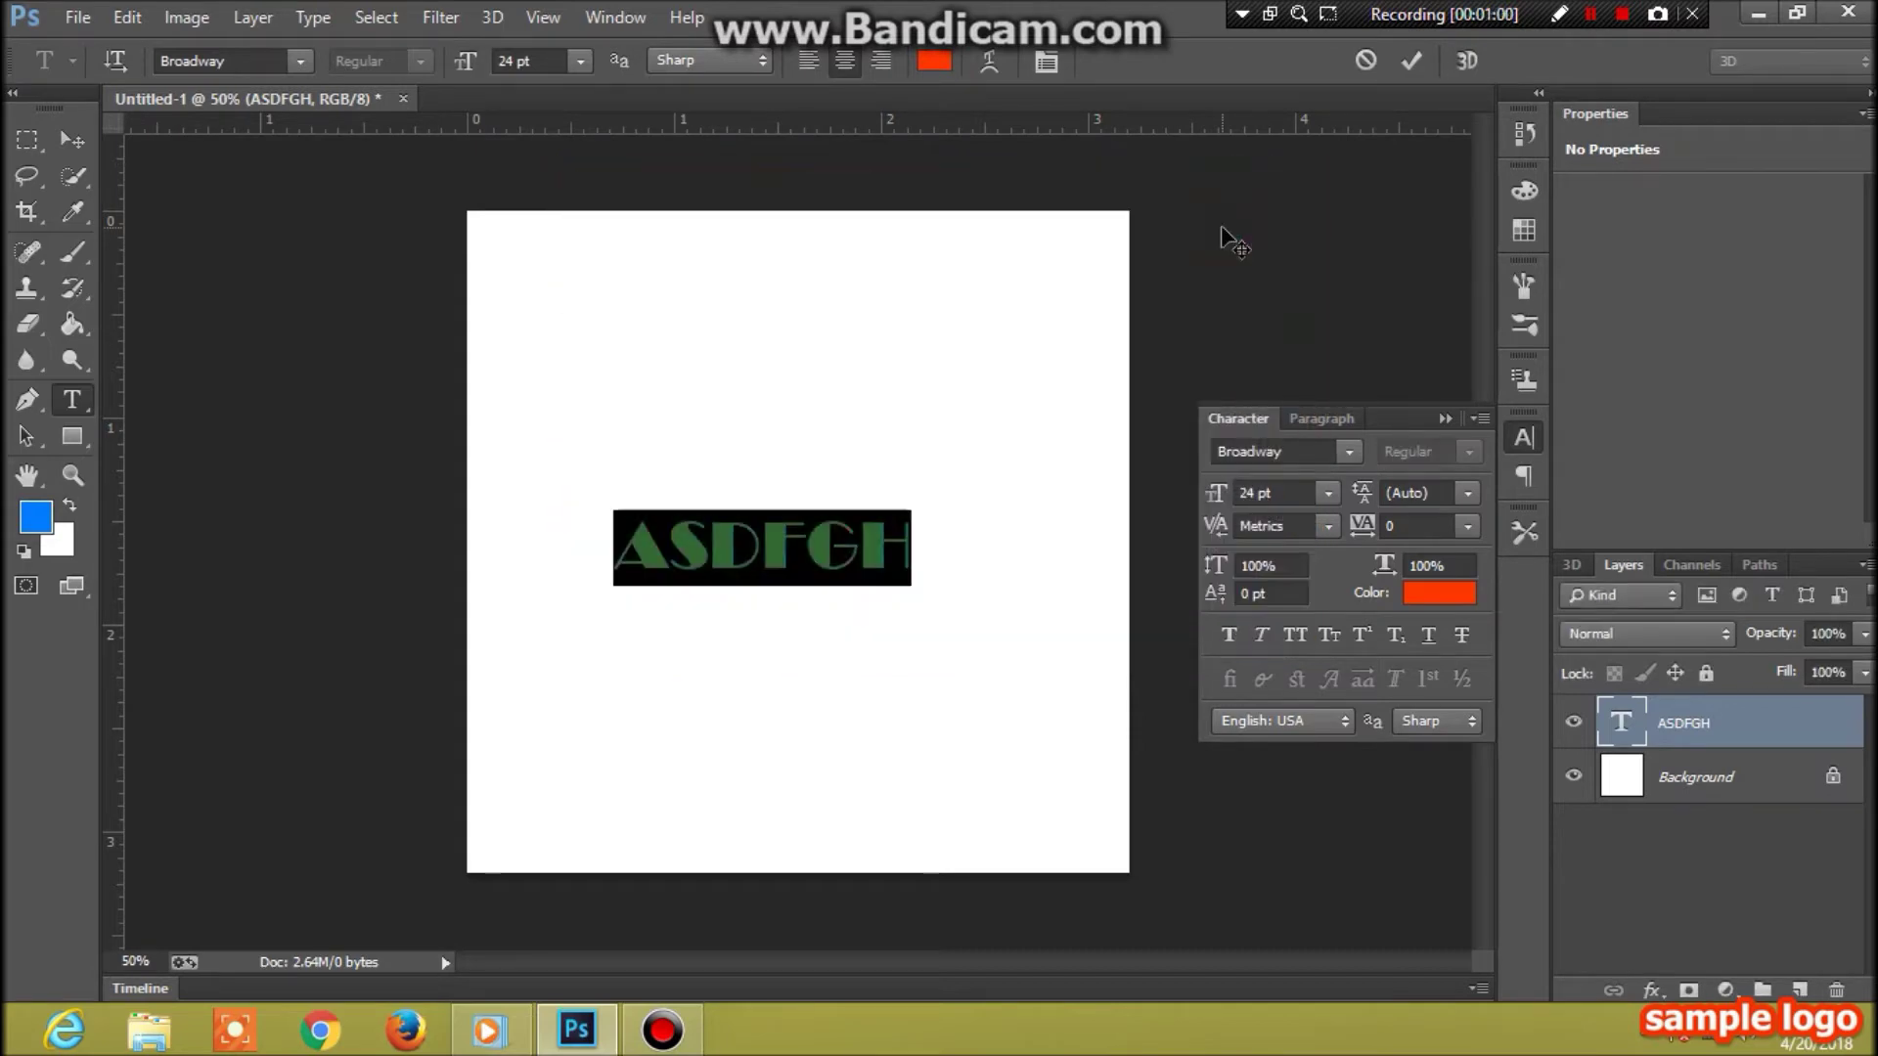
{"action": "left_click", "coordinate": [82, 133]}
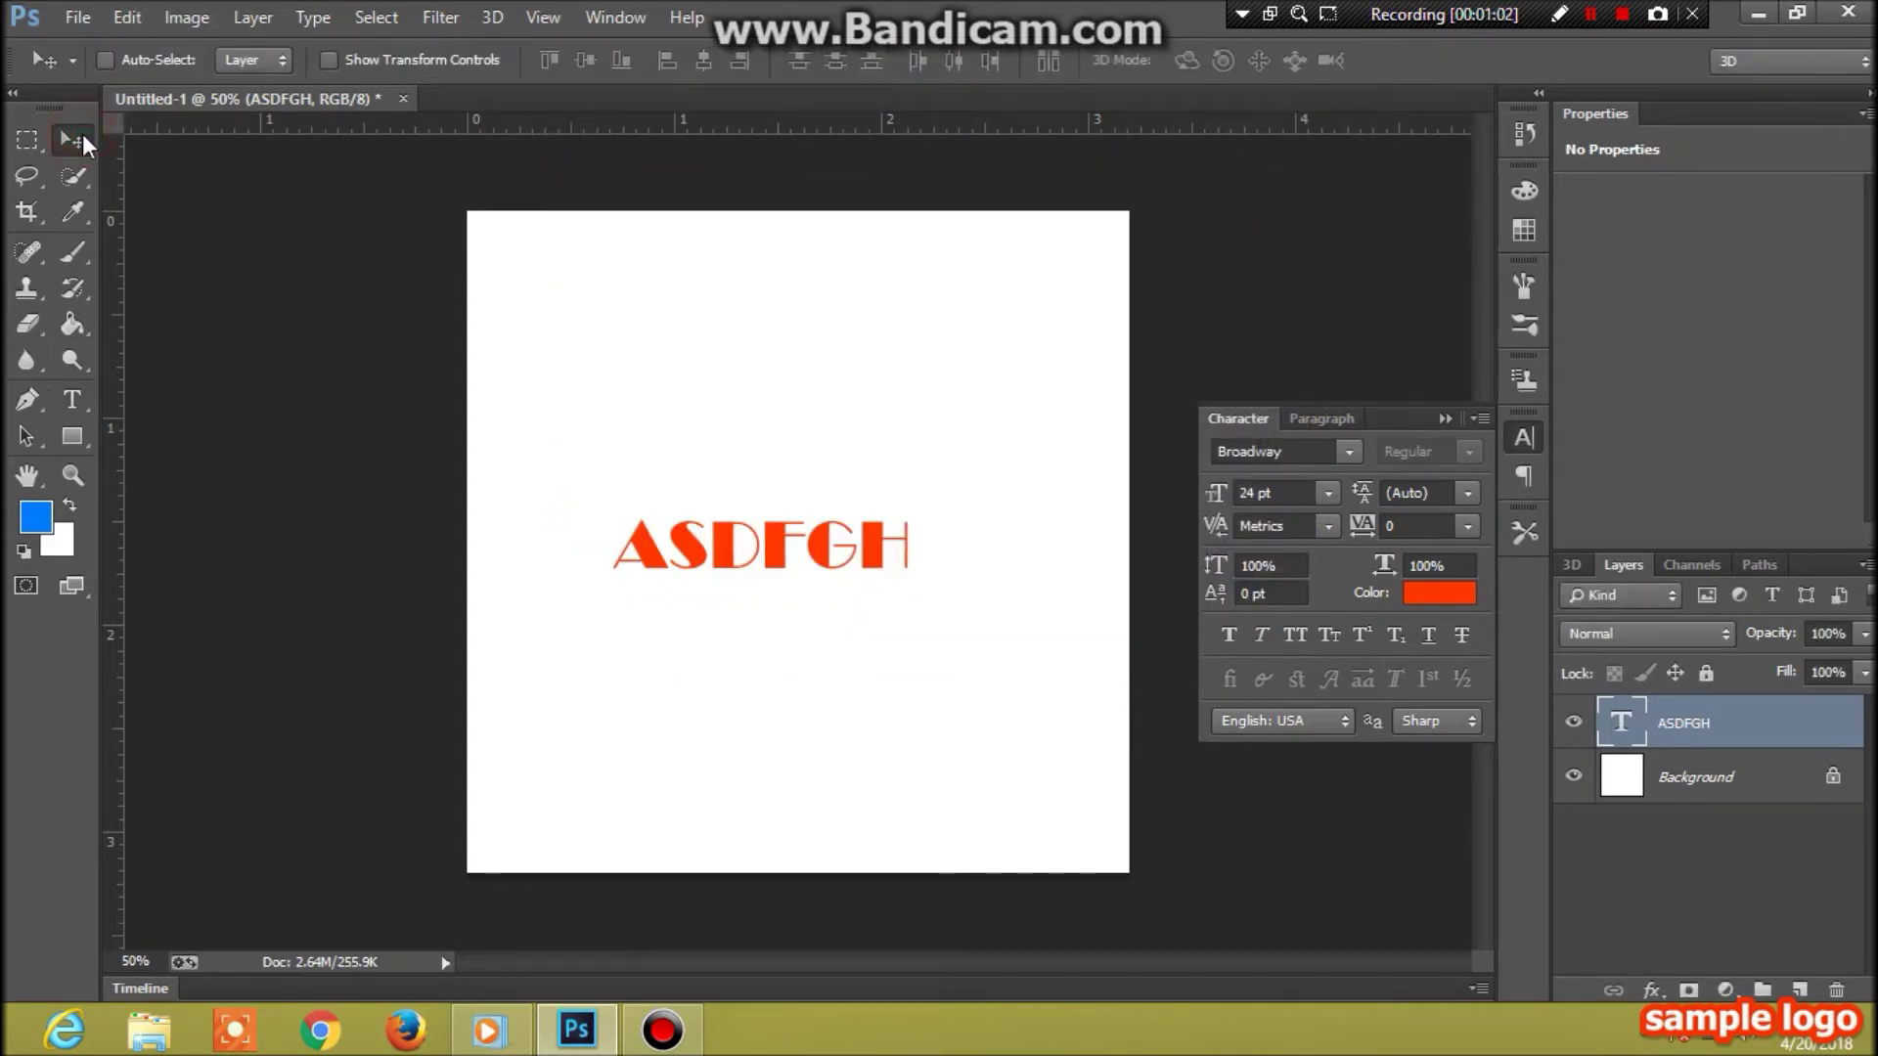
- Try green and then blue as the ASDFGH text colour
{"action": "left_click", "coordinate": [69, 403]}
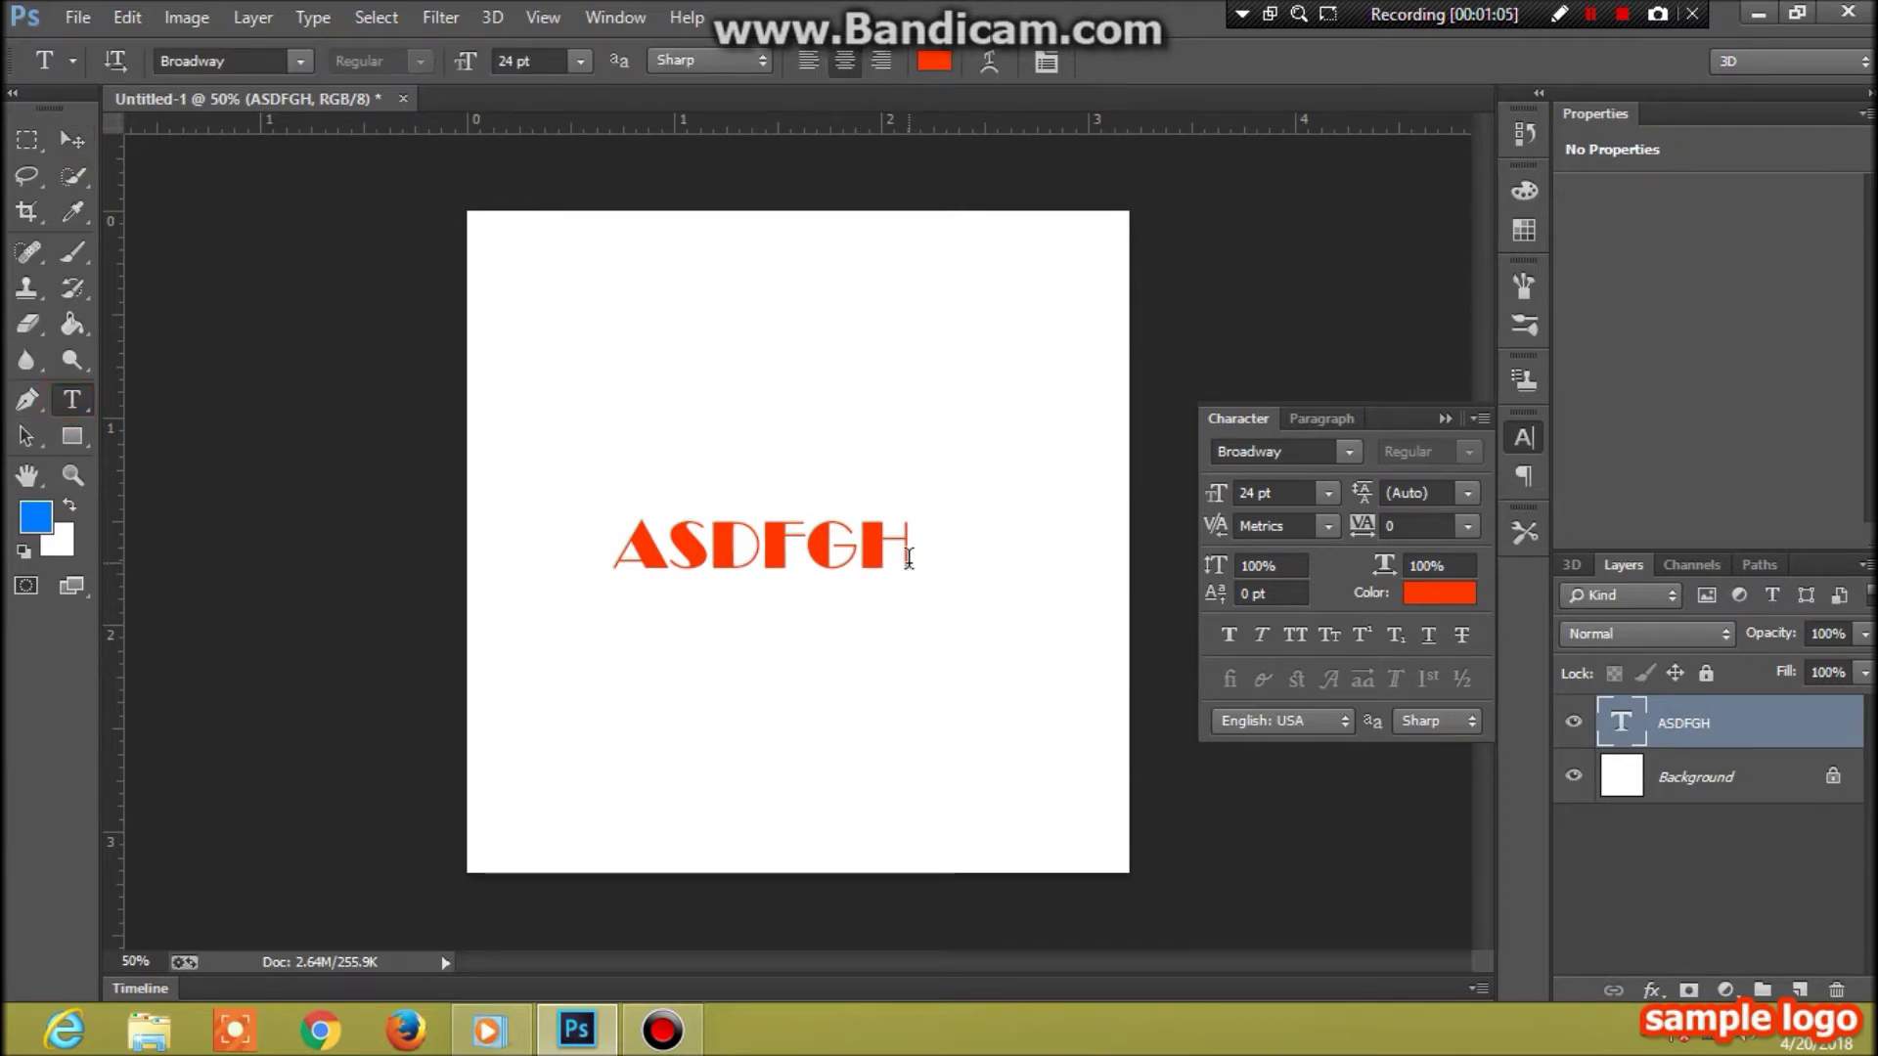
{"action": "left_click", "coordinate": [934, 64]}
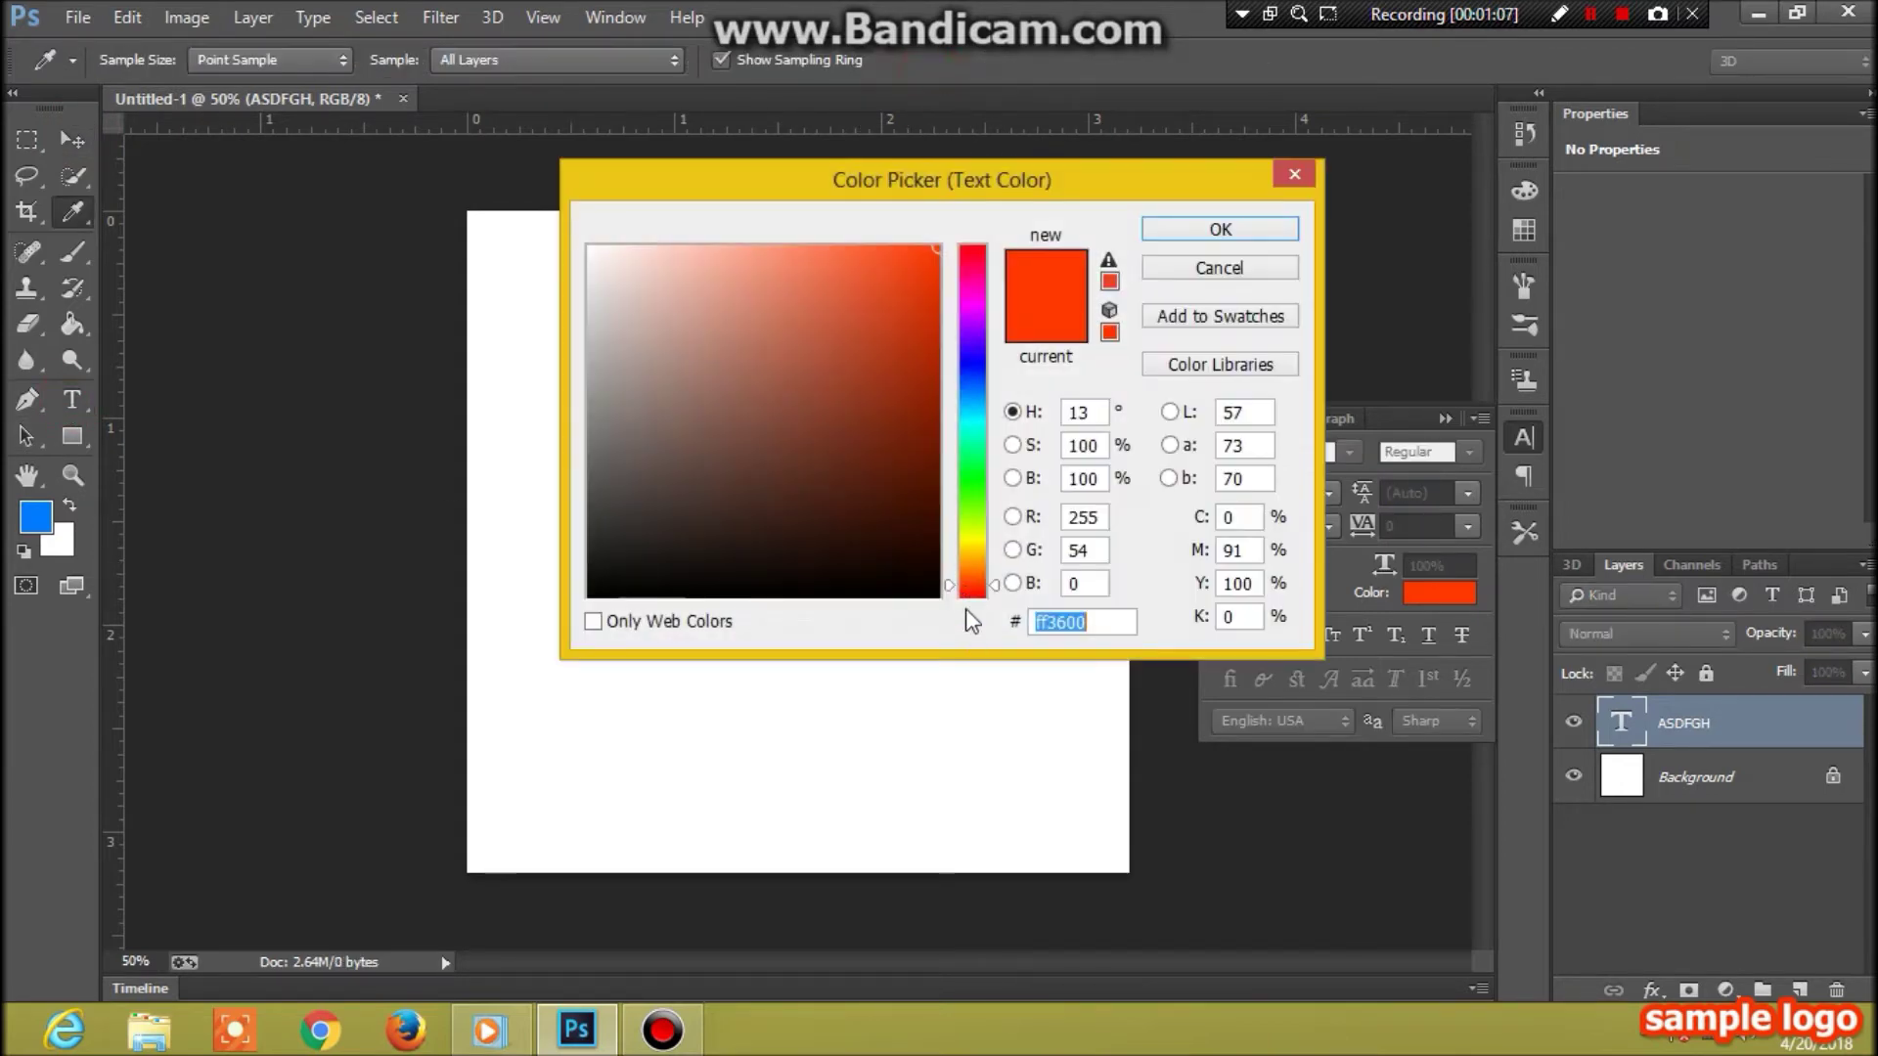
{"action": "left_click_drag", "start_coordinate": [978, 549], "coordinate": [978, 494]}
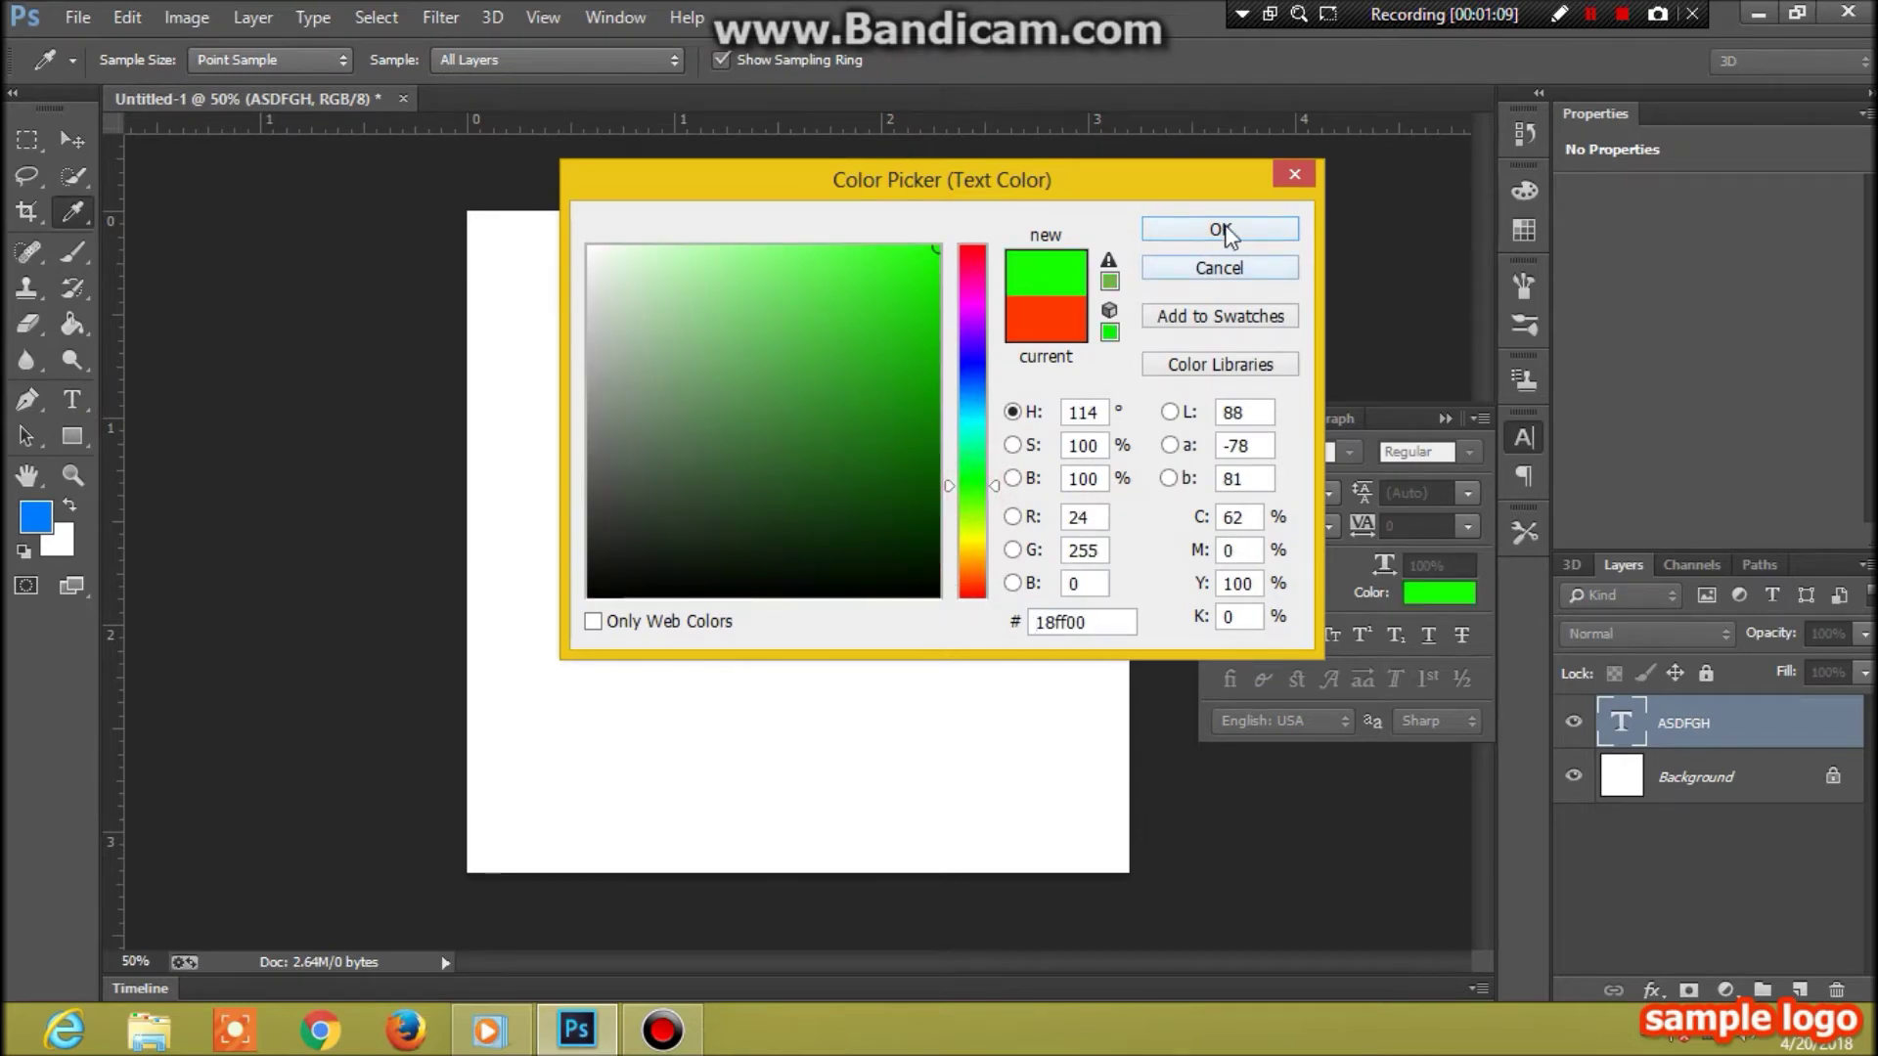
{"action": "left_click", "coordinate": [1235, 228]}
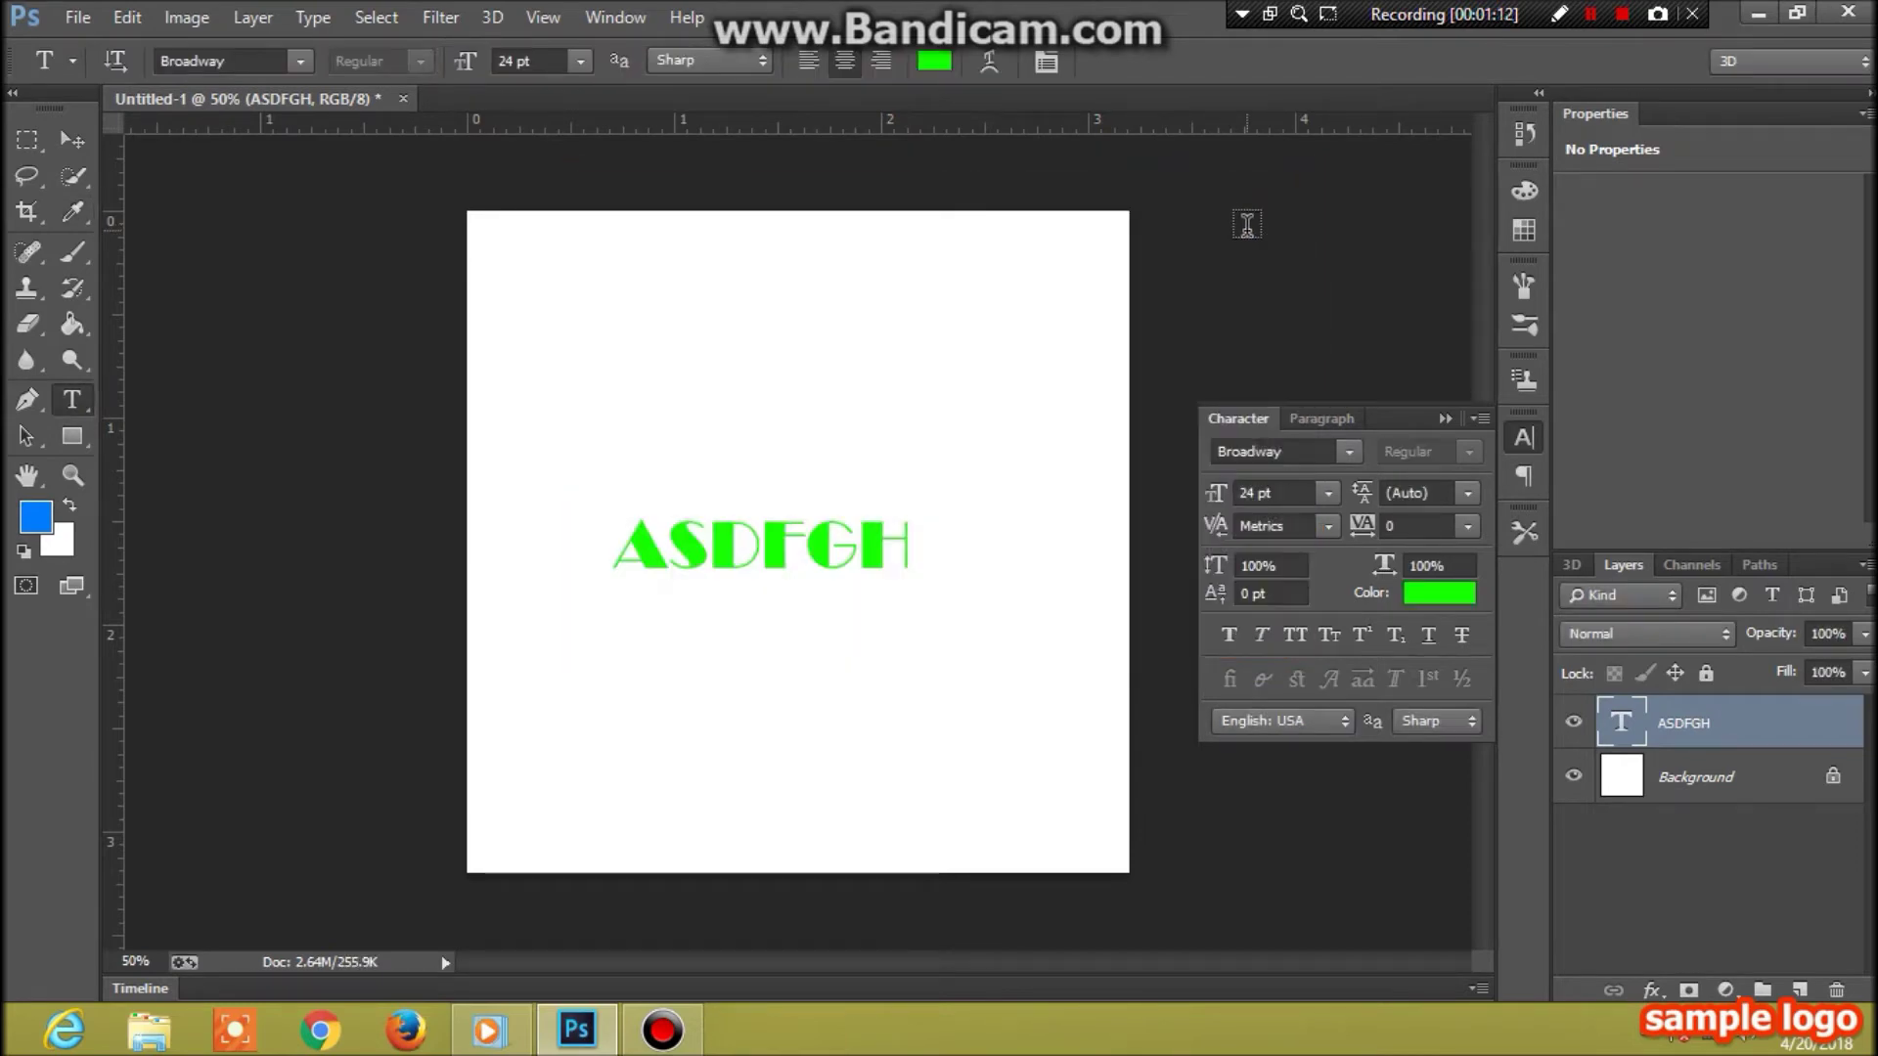
{"action": "left_click", "coordinate": [934, 64]}
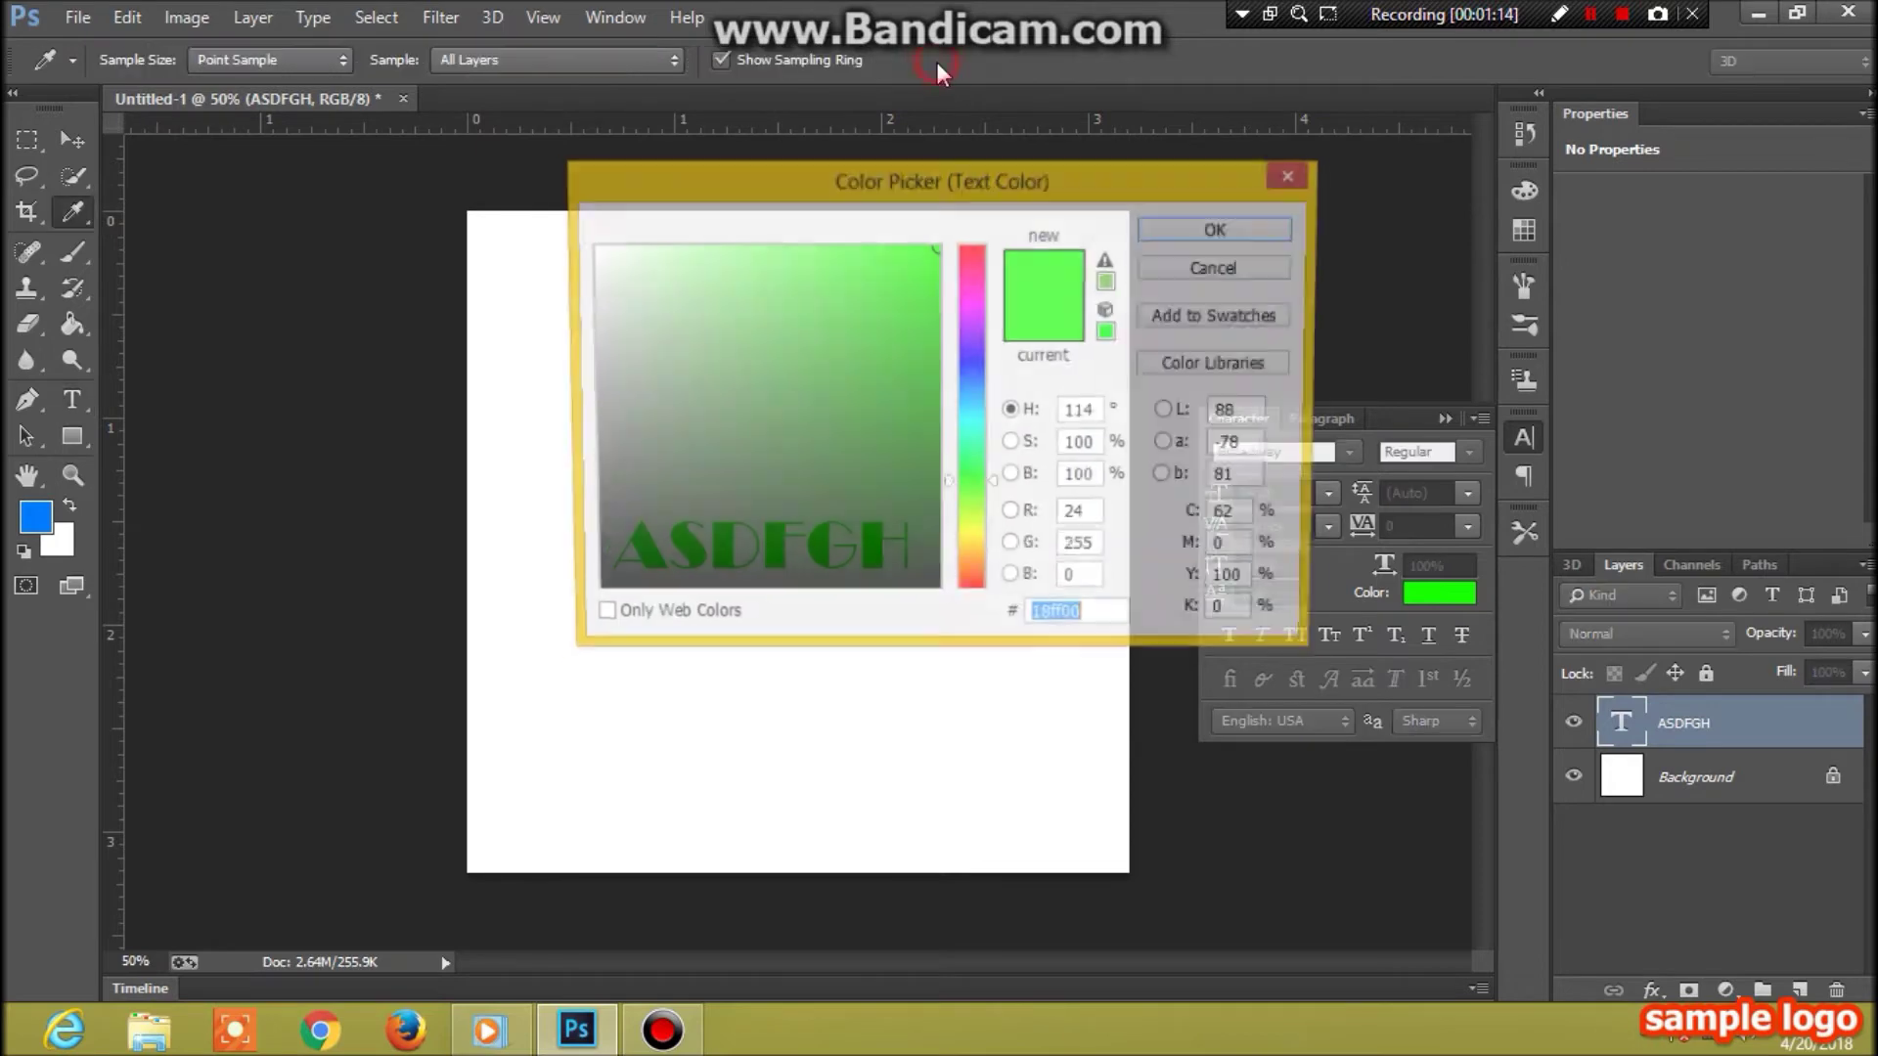
{"action": "left_click", "coordinate": [973, 369]}
{"action": "left_click", "coordinate": [1218, 231]}
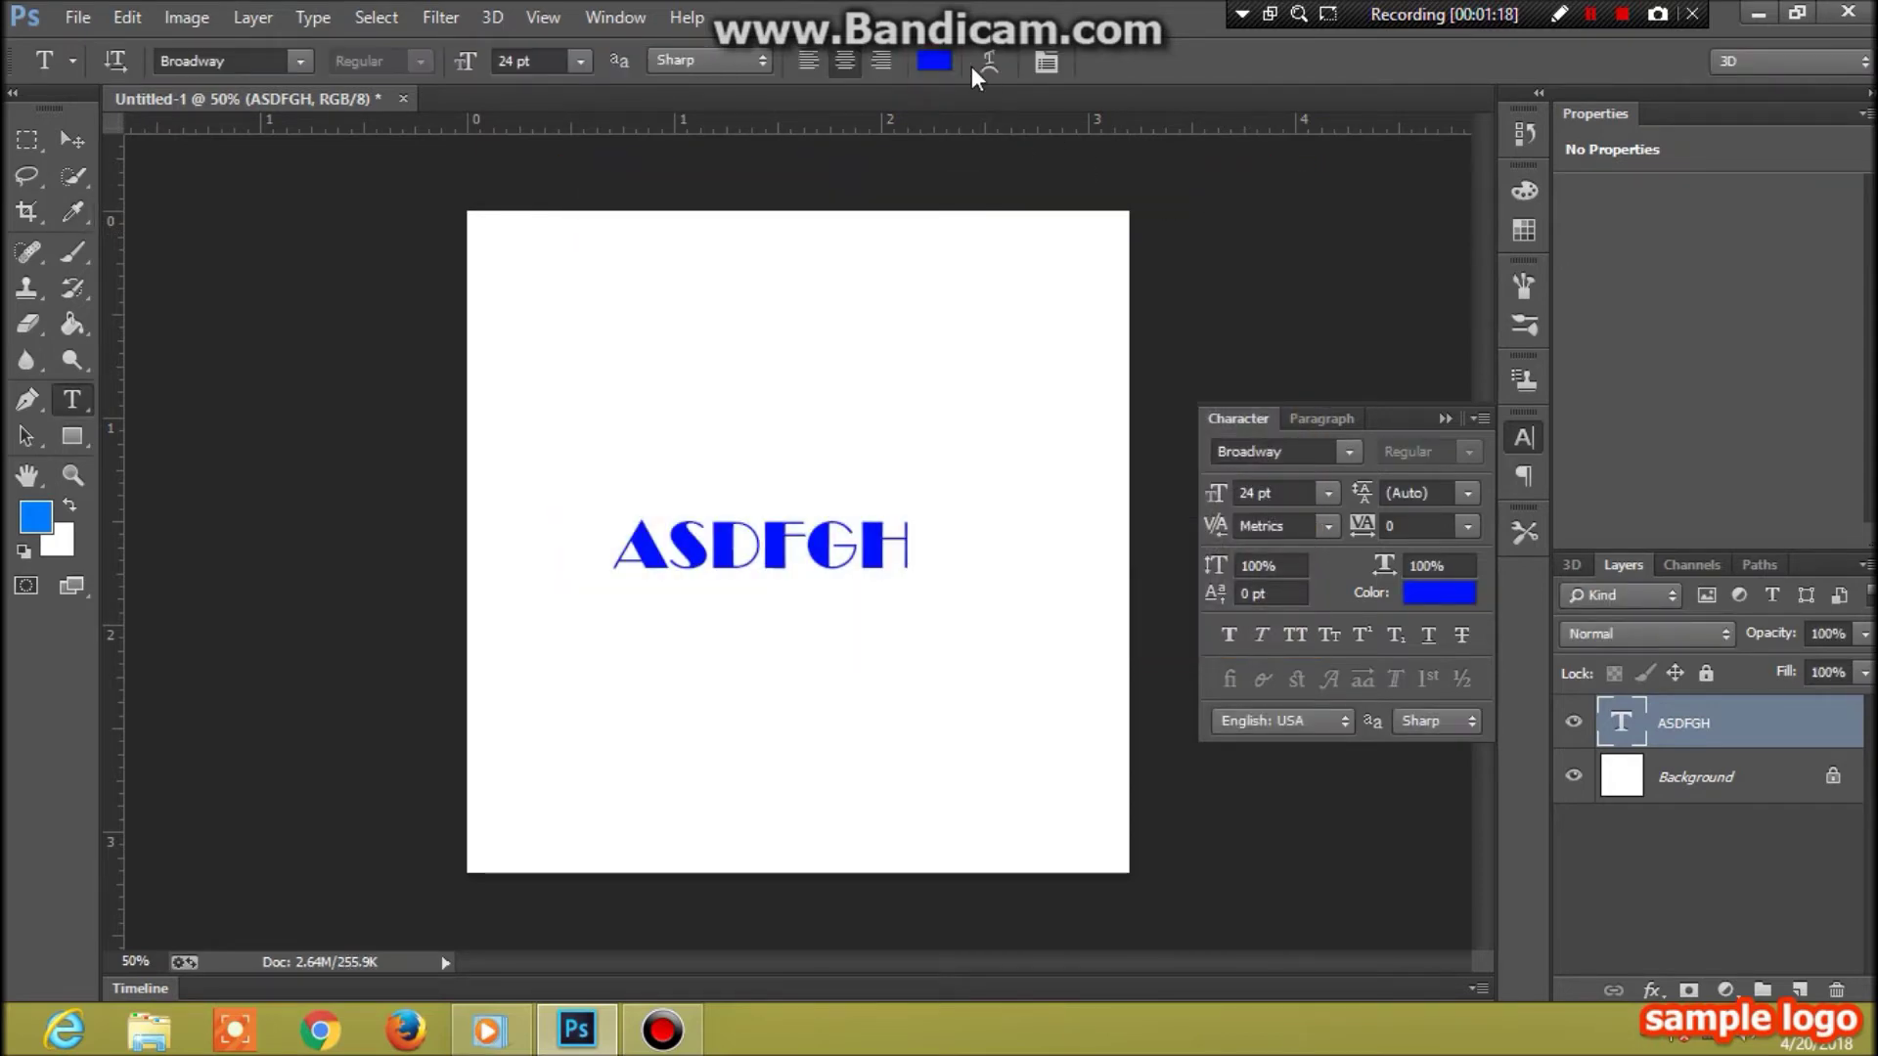
- Try yellow, then settle on orange-red for the ASDFGH text
{"action": "left_click", "coordinate": [934, 60]}
{"action": "left_click", "coordinate": [975, 540]}
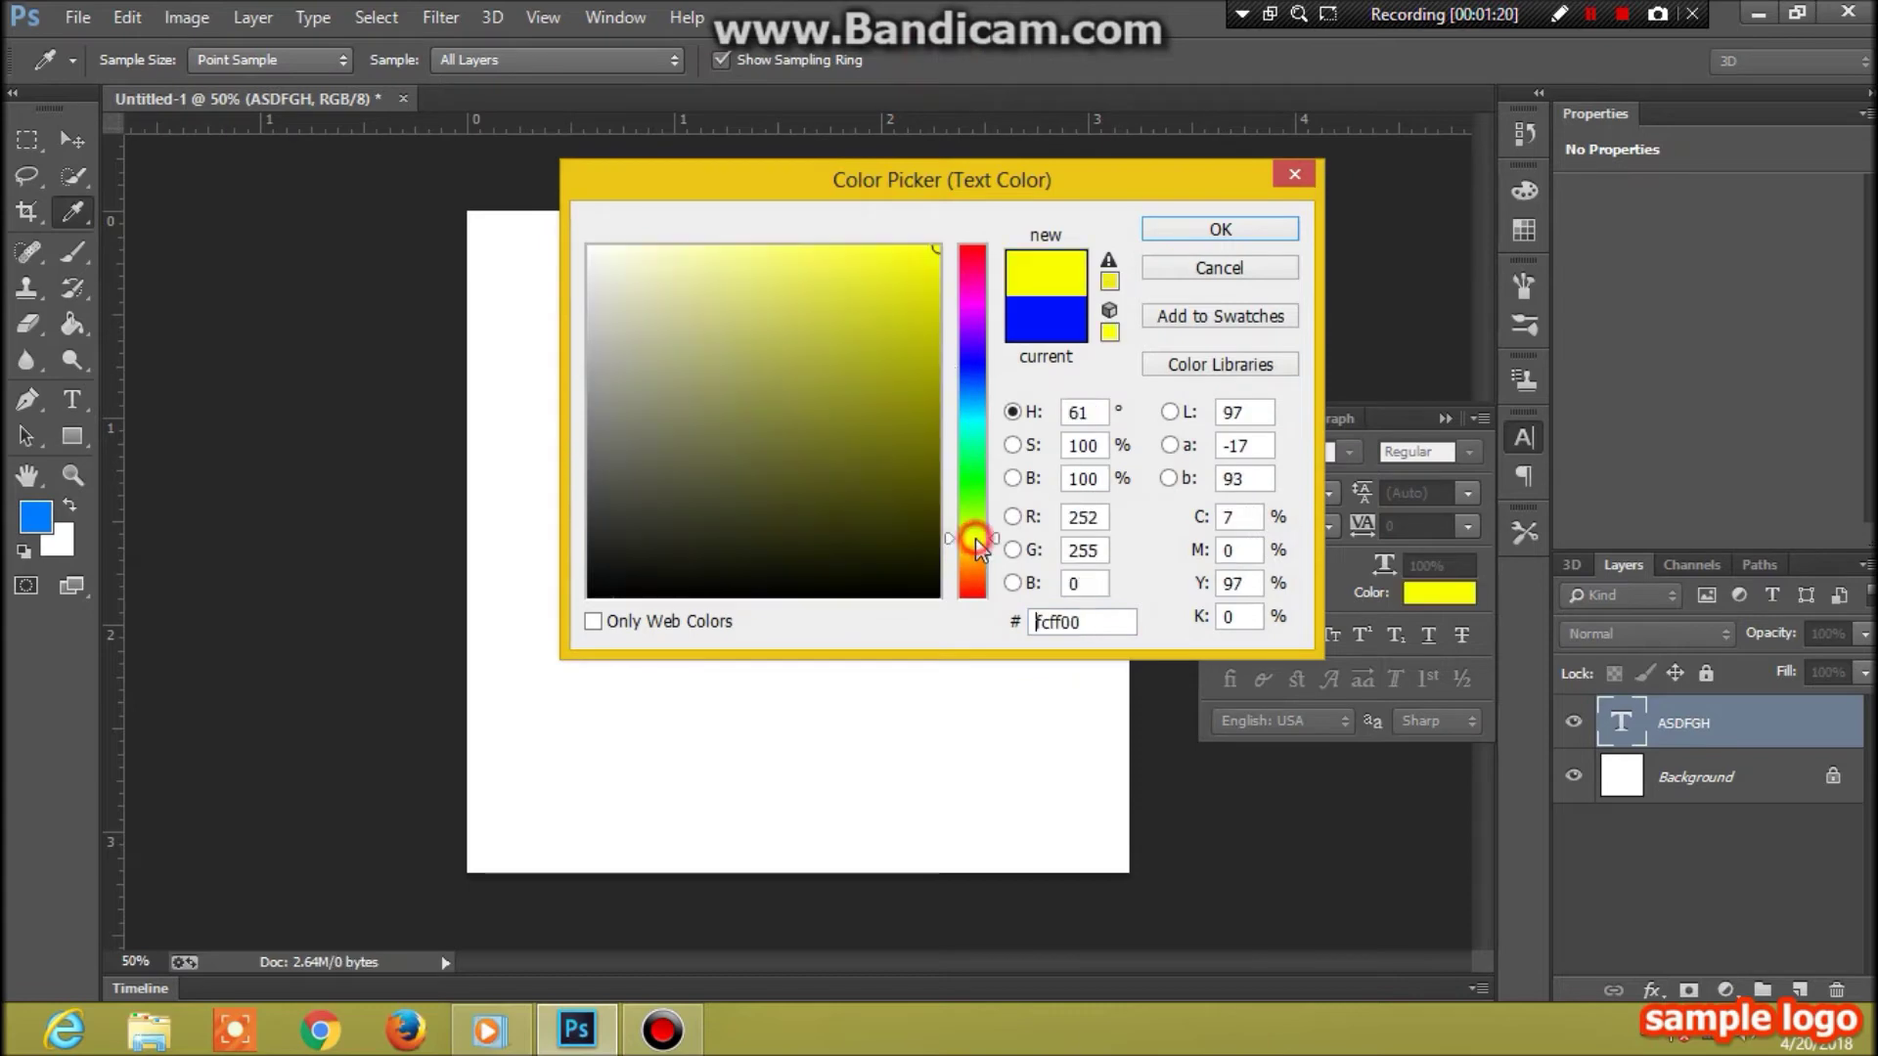
{"action": "left_click", "coordinate": [1219, 229]}
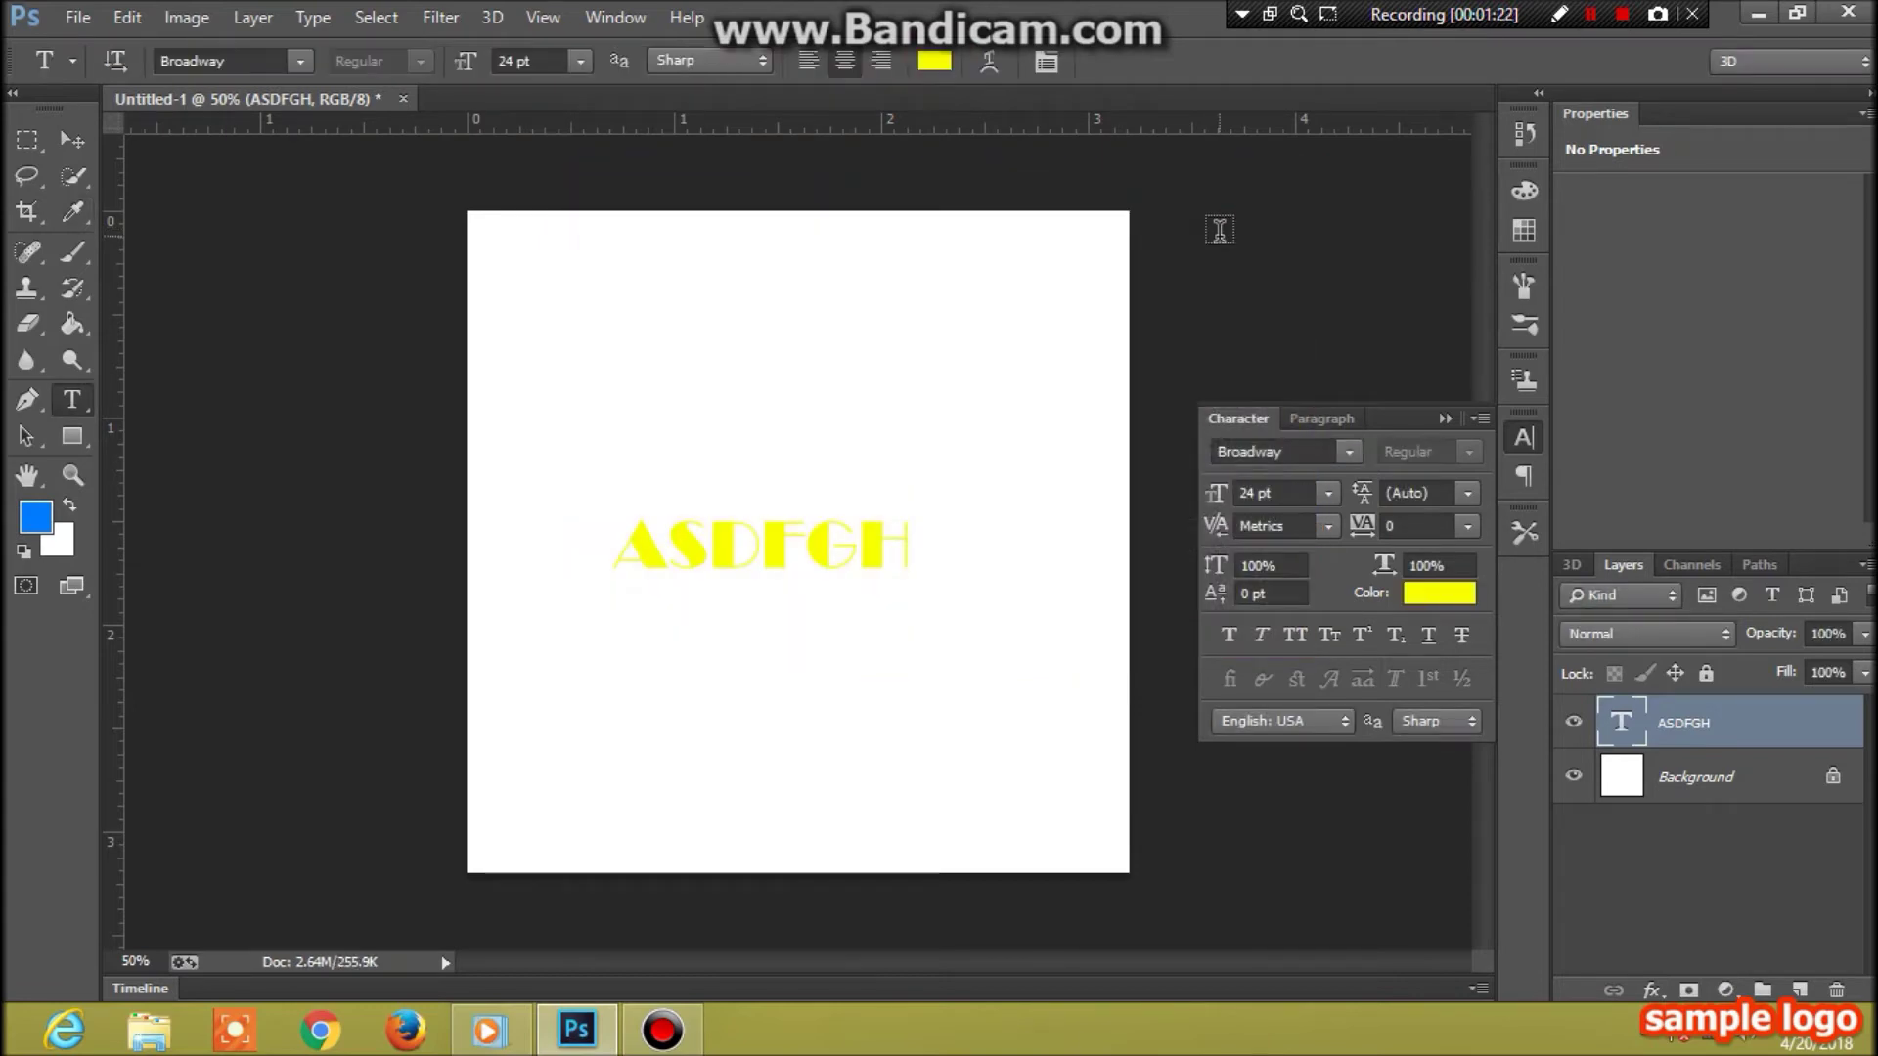
{"action": "left_click", "coordinate": [934, 61]}
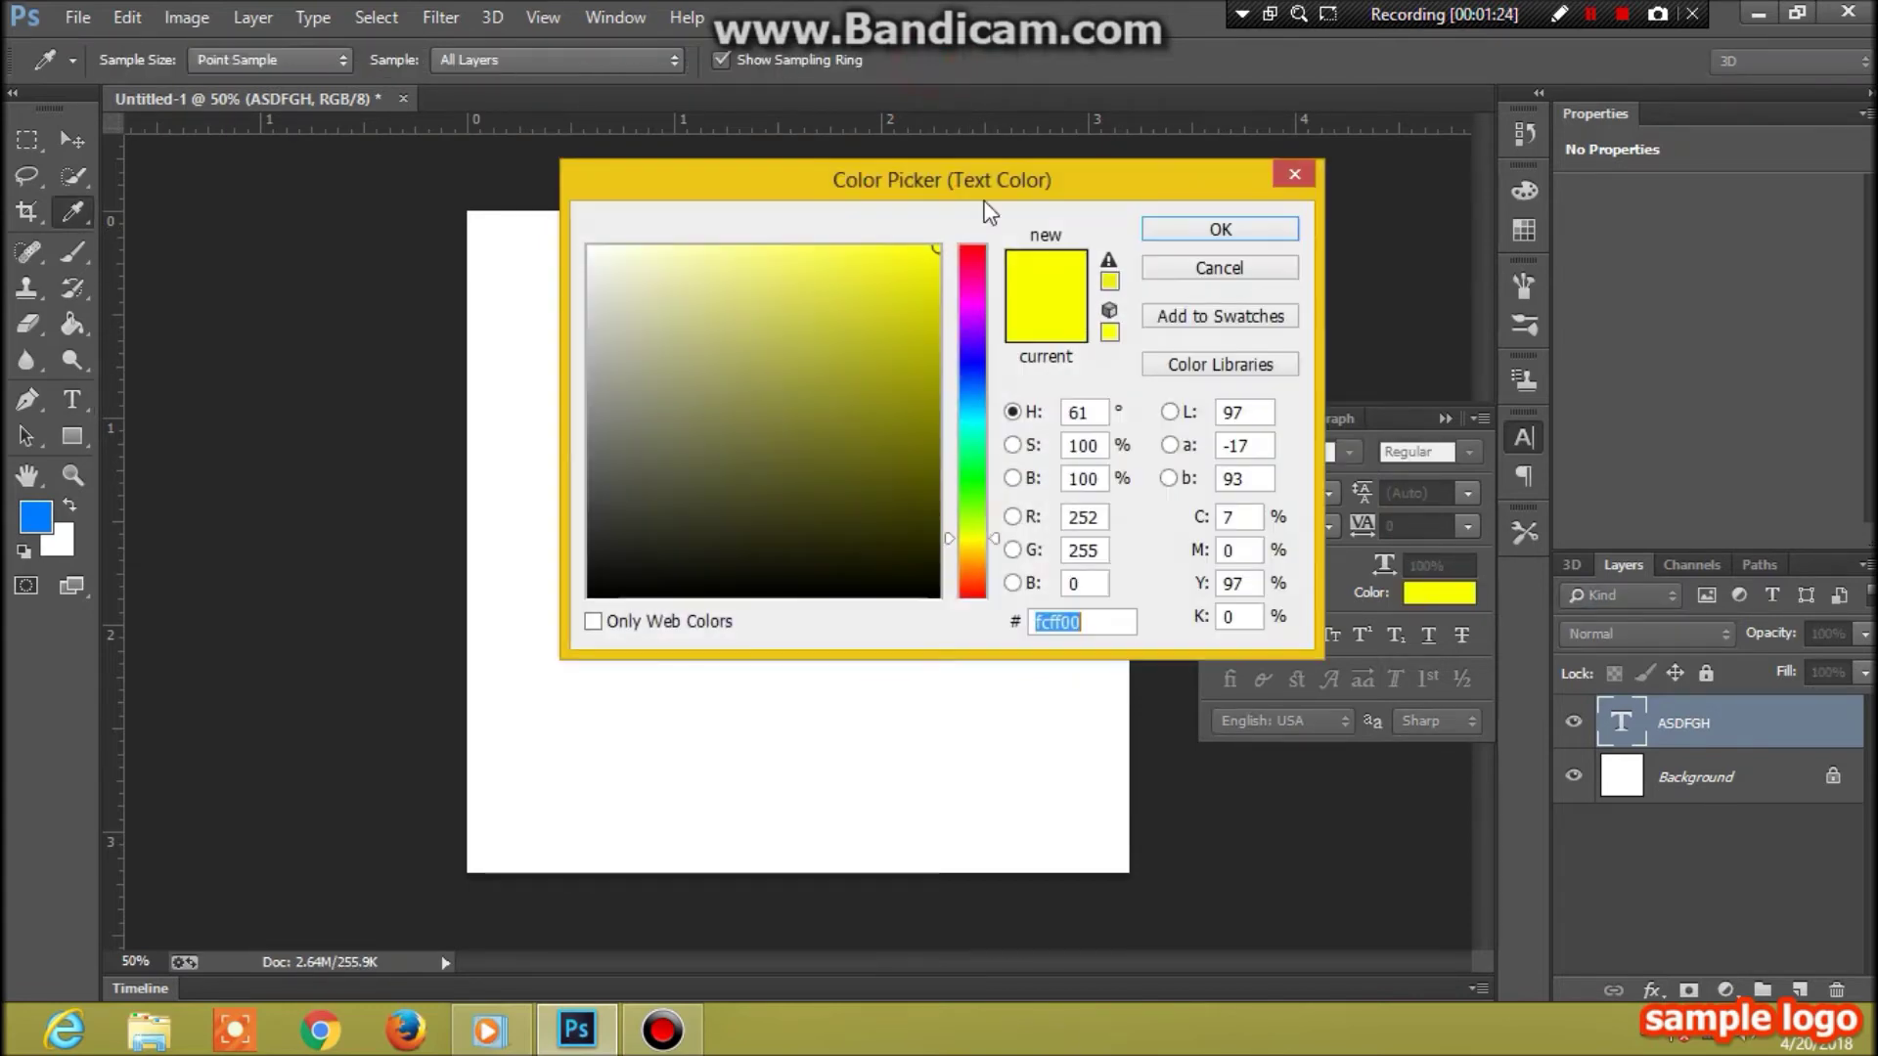
{"action": "left_click", "coordinate": [974, 581]}
{"action": "left_click", "coordinate": [1219, 229]}
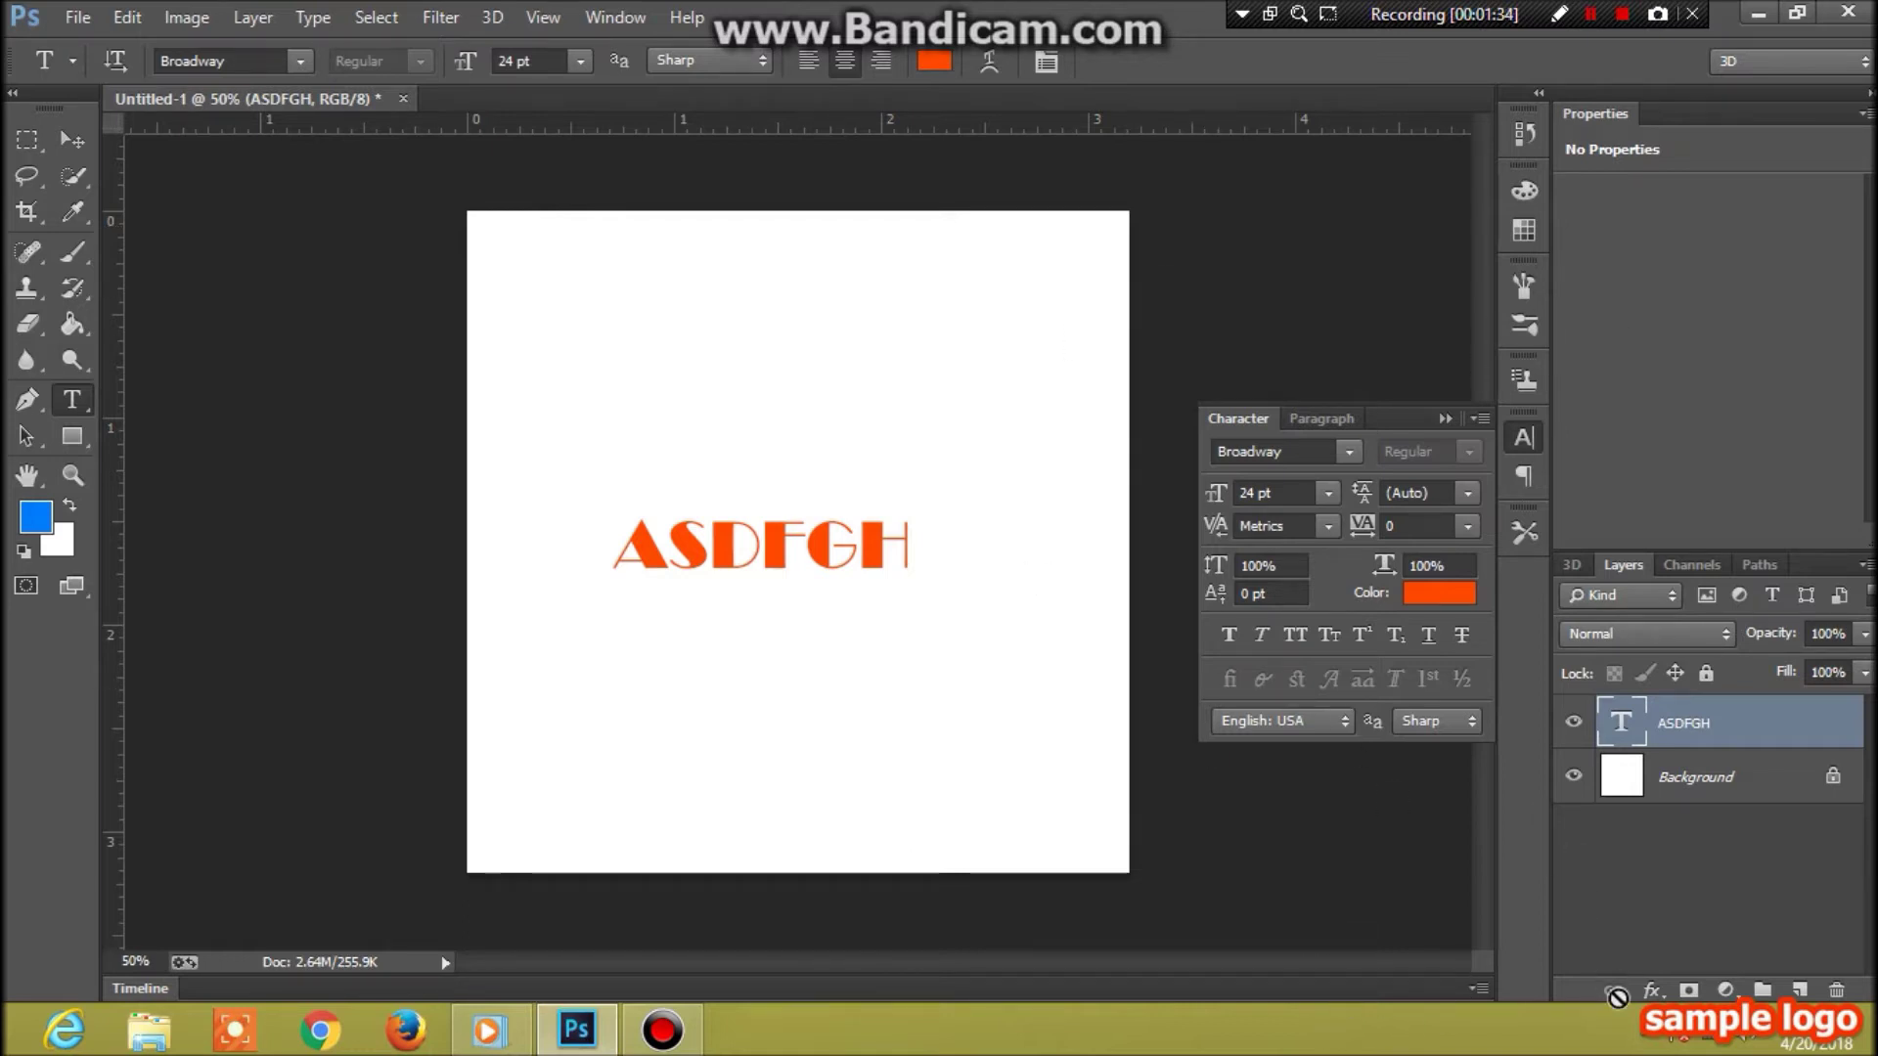
- Add a drop shadow to ASDFGH and set its opacity to 75%
{"action": "left_click", "coordinate": [1651, 994]}
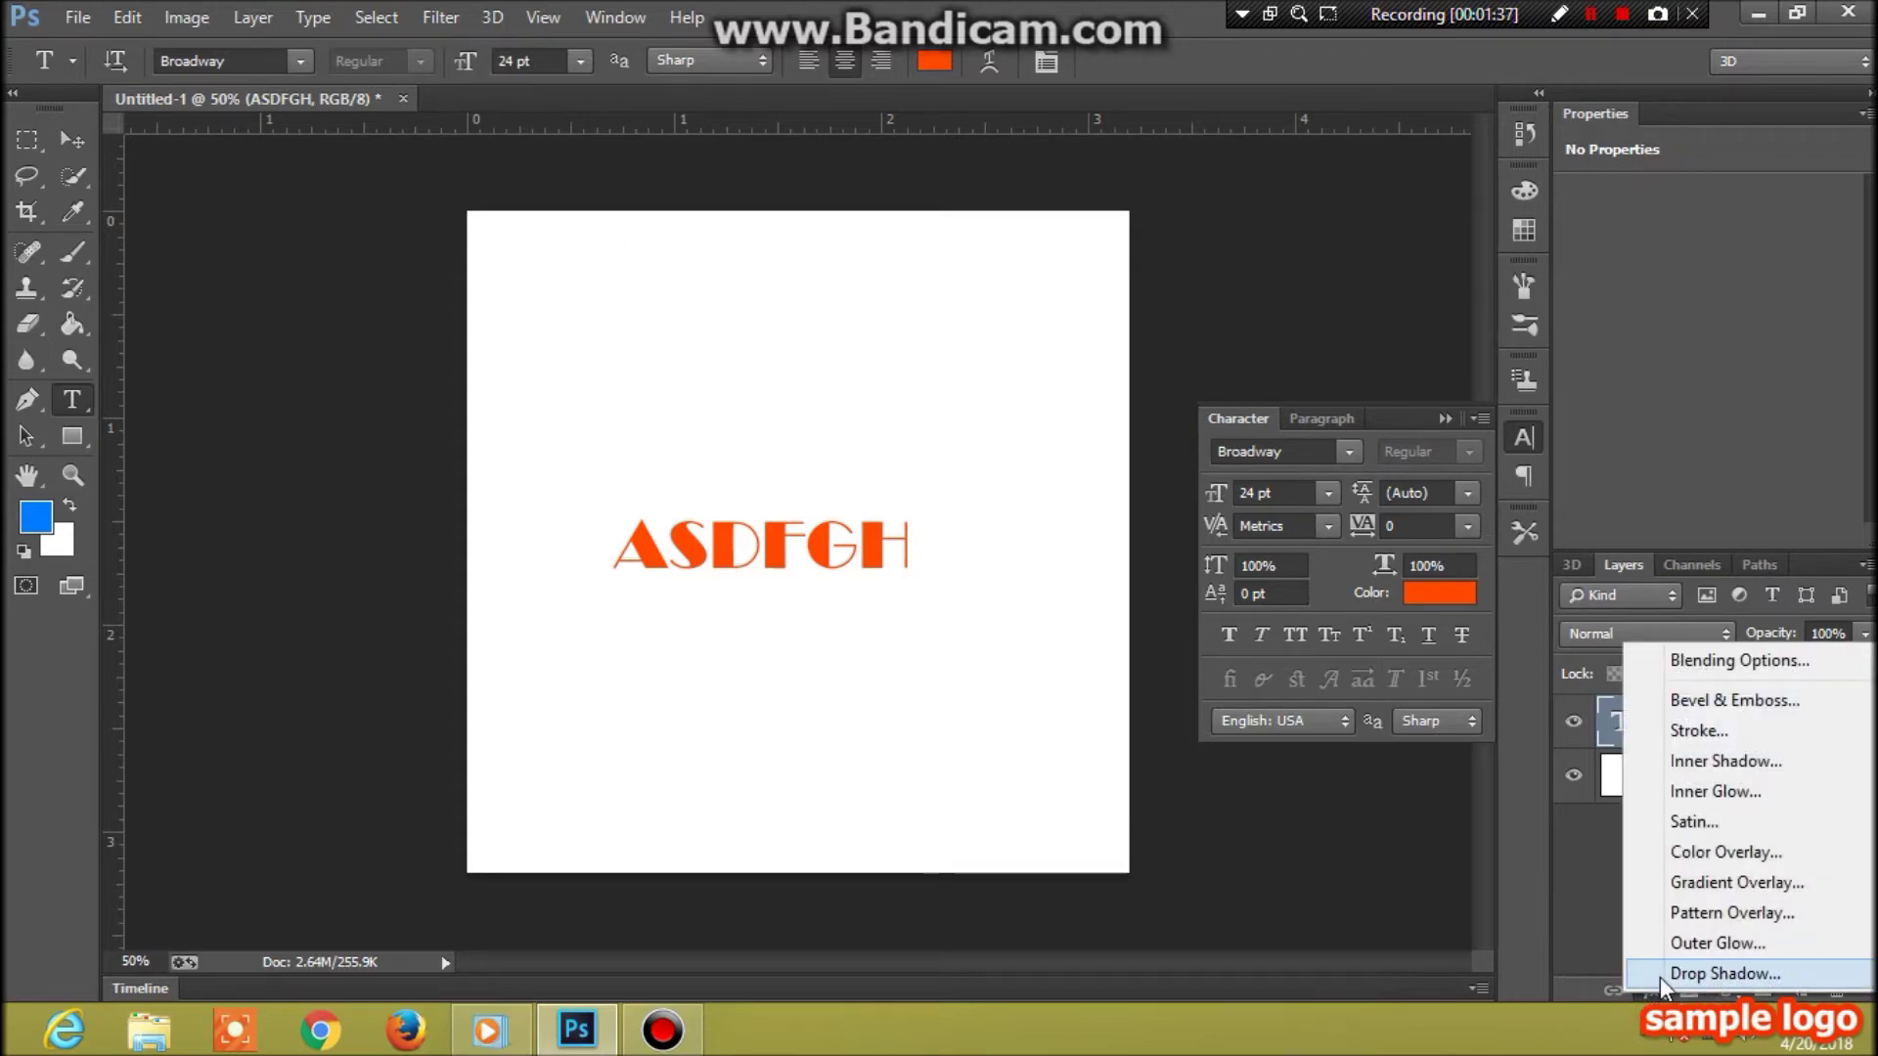
{"action": "left_click", "coordinate": [1653, 975]}
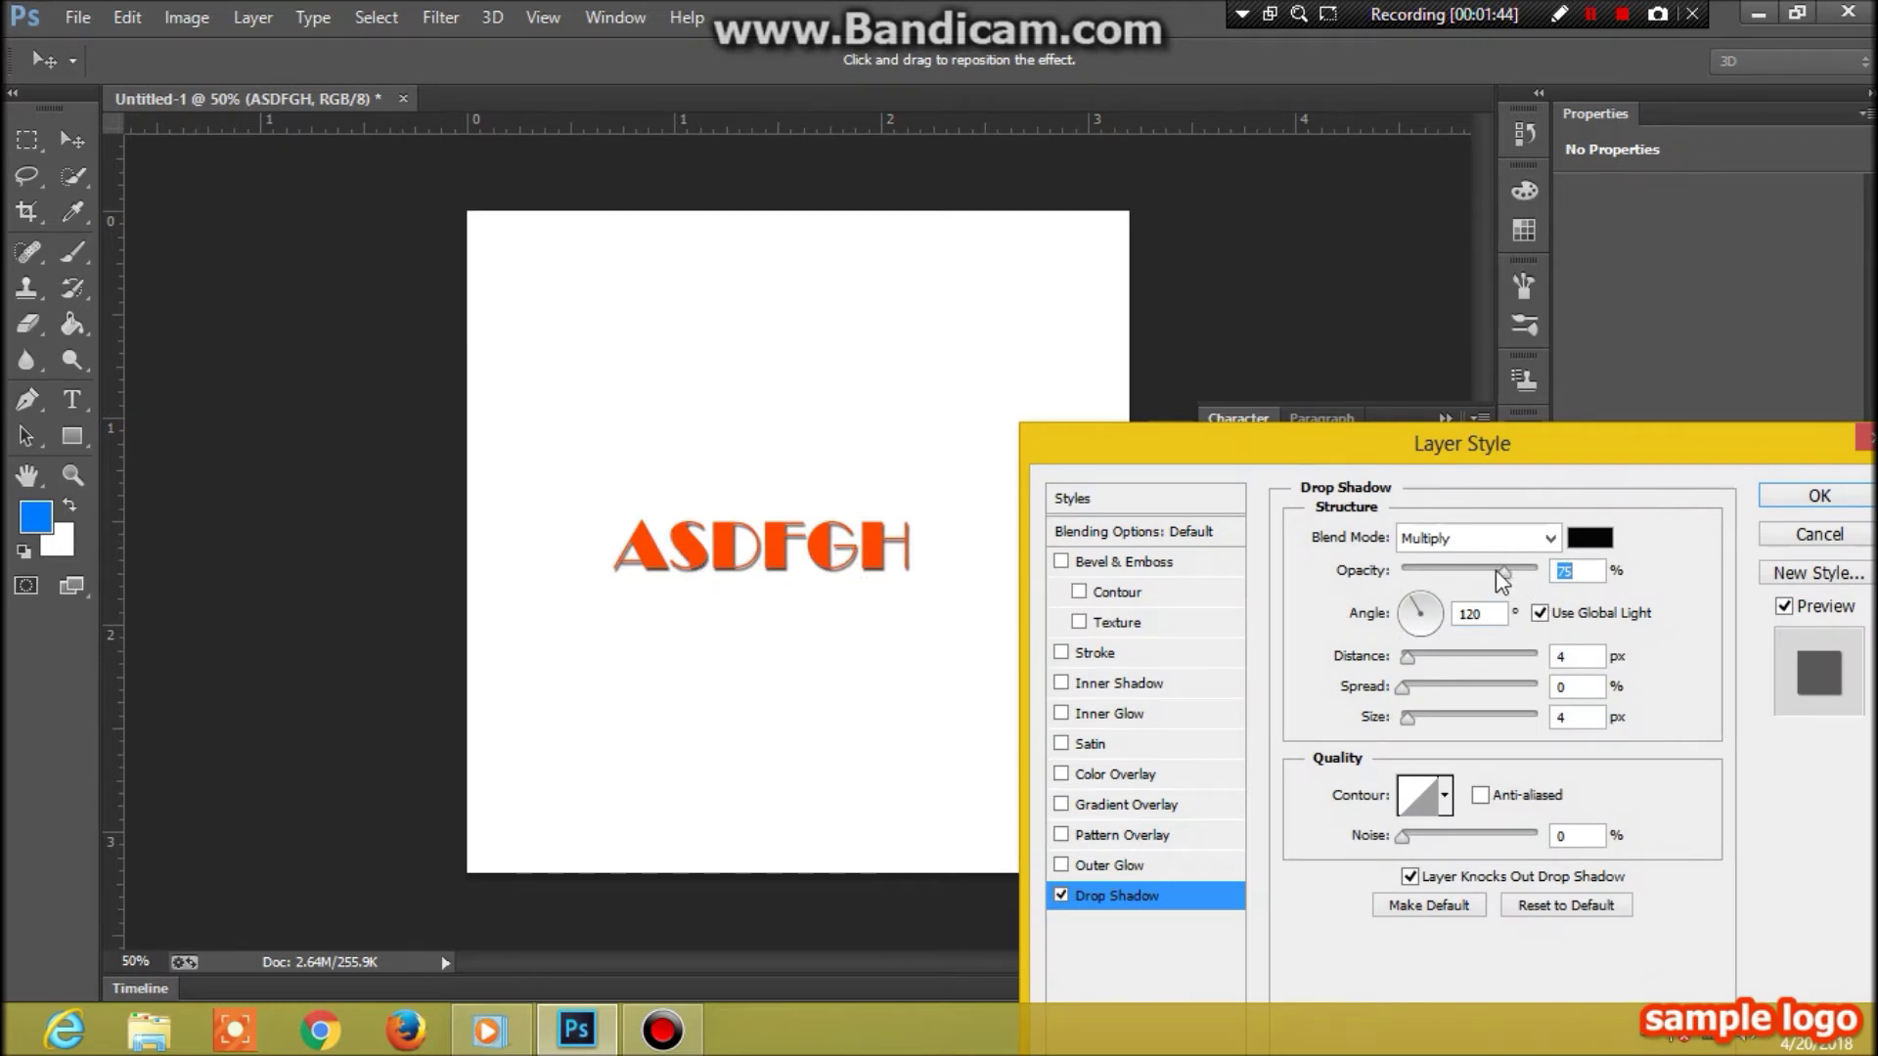
{"action": "left_click_drag", "start_coordinate": [1506, 580], "coordinate": [1550, 584]}
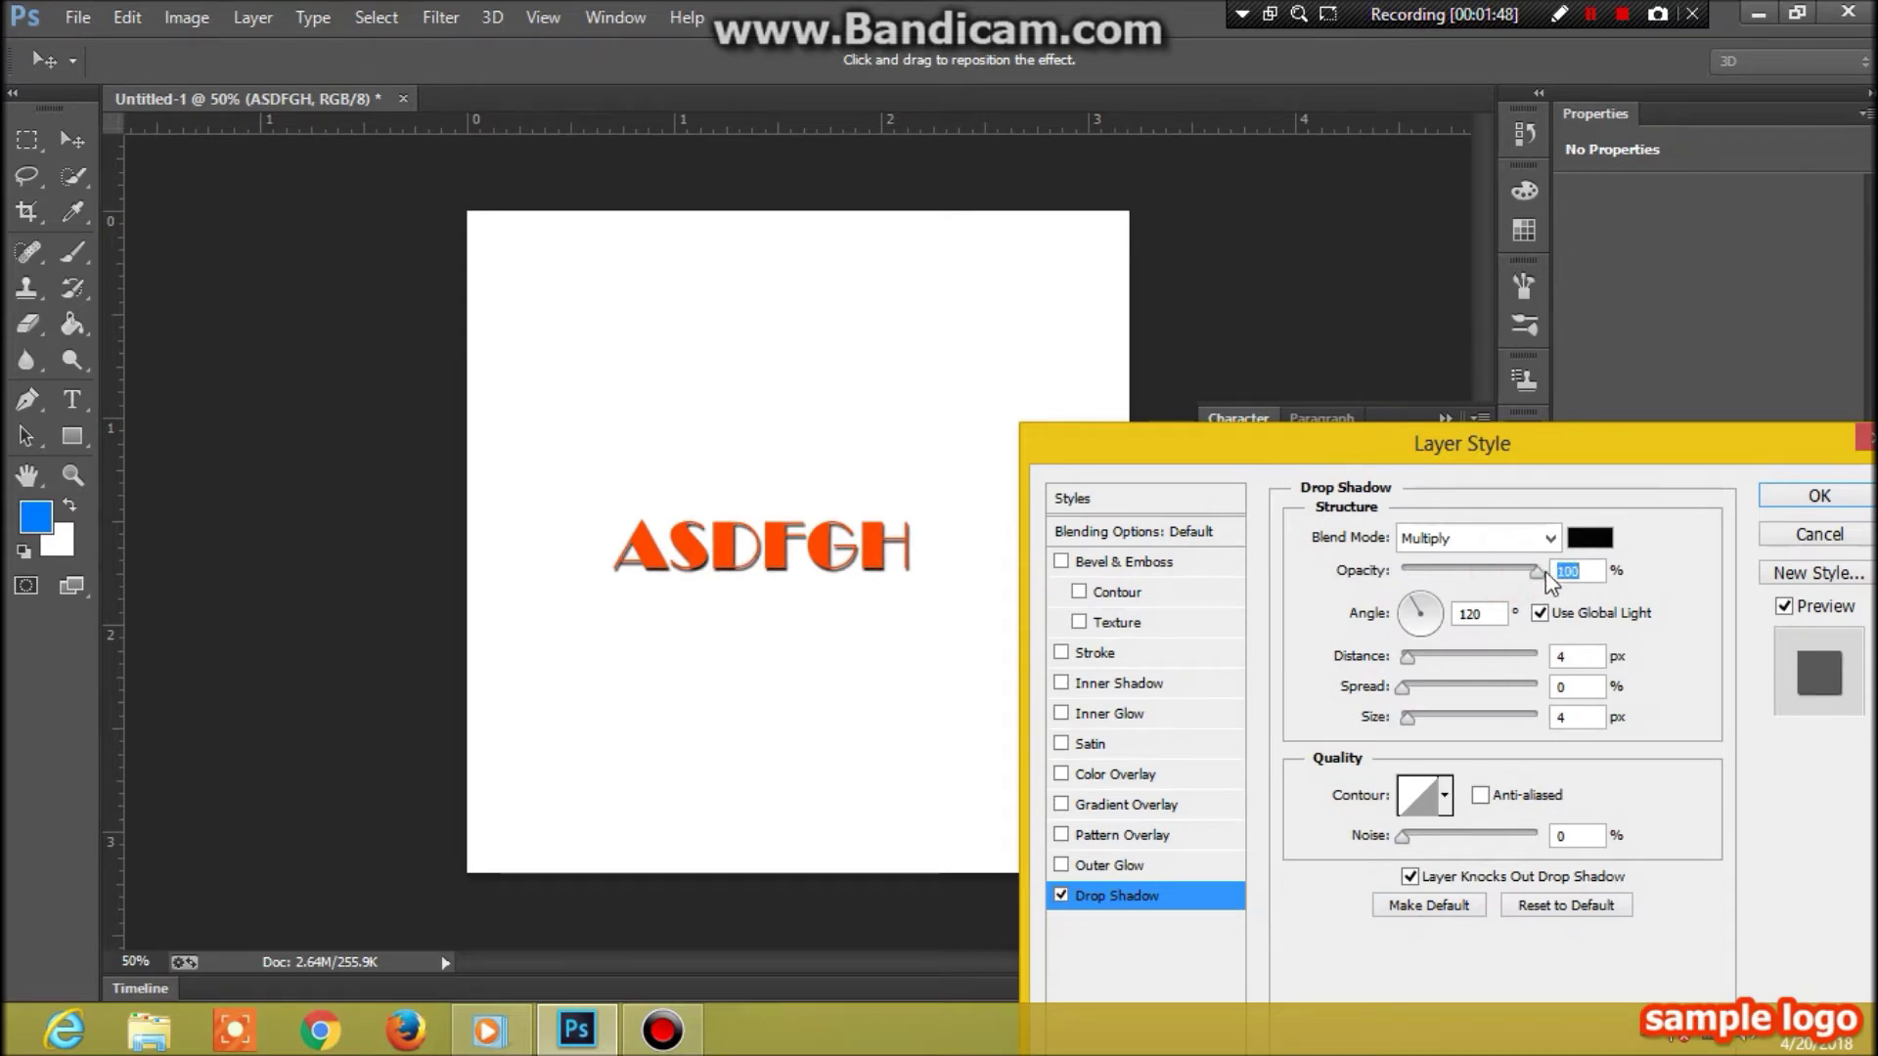
{"action": "mouse_move", "coordinate": [1538, 573]}
{"action": "left_mouse_down"}
{"action": "mouse_move", "coordinate": [1405, 573]}
{"action": "mouse_move", "coordinate": [1495, 580]}
{"action": "left_mouse_up"}
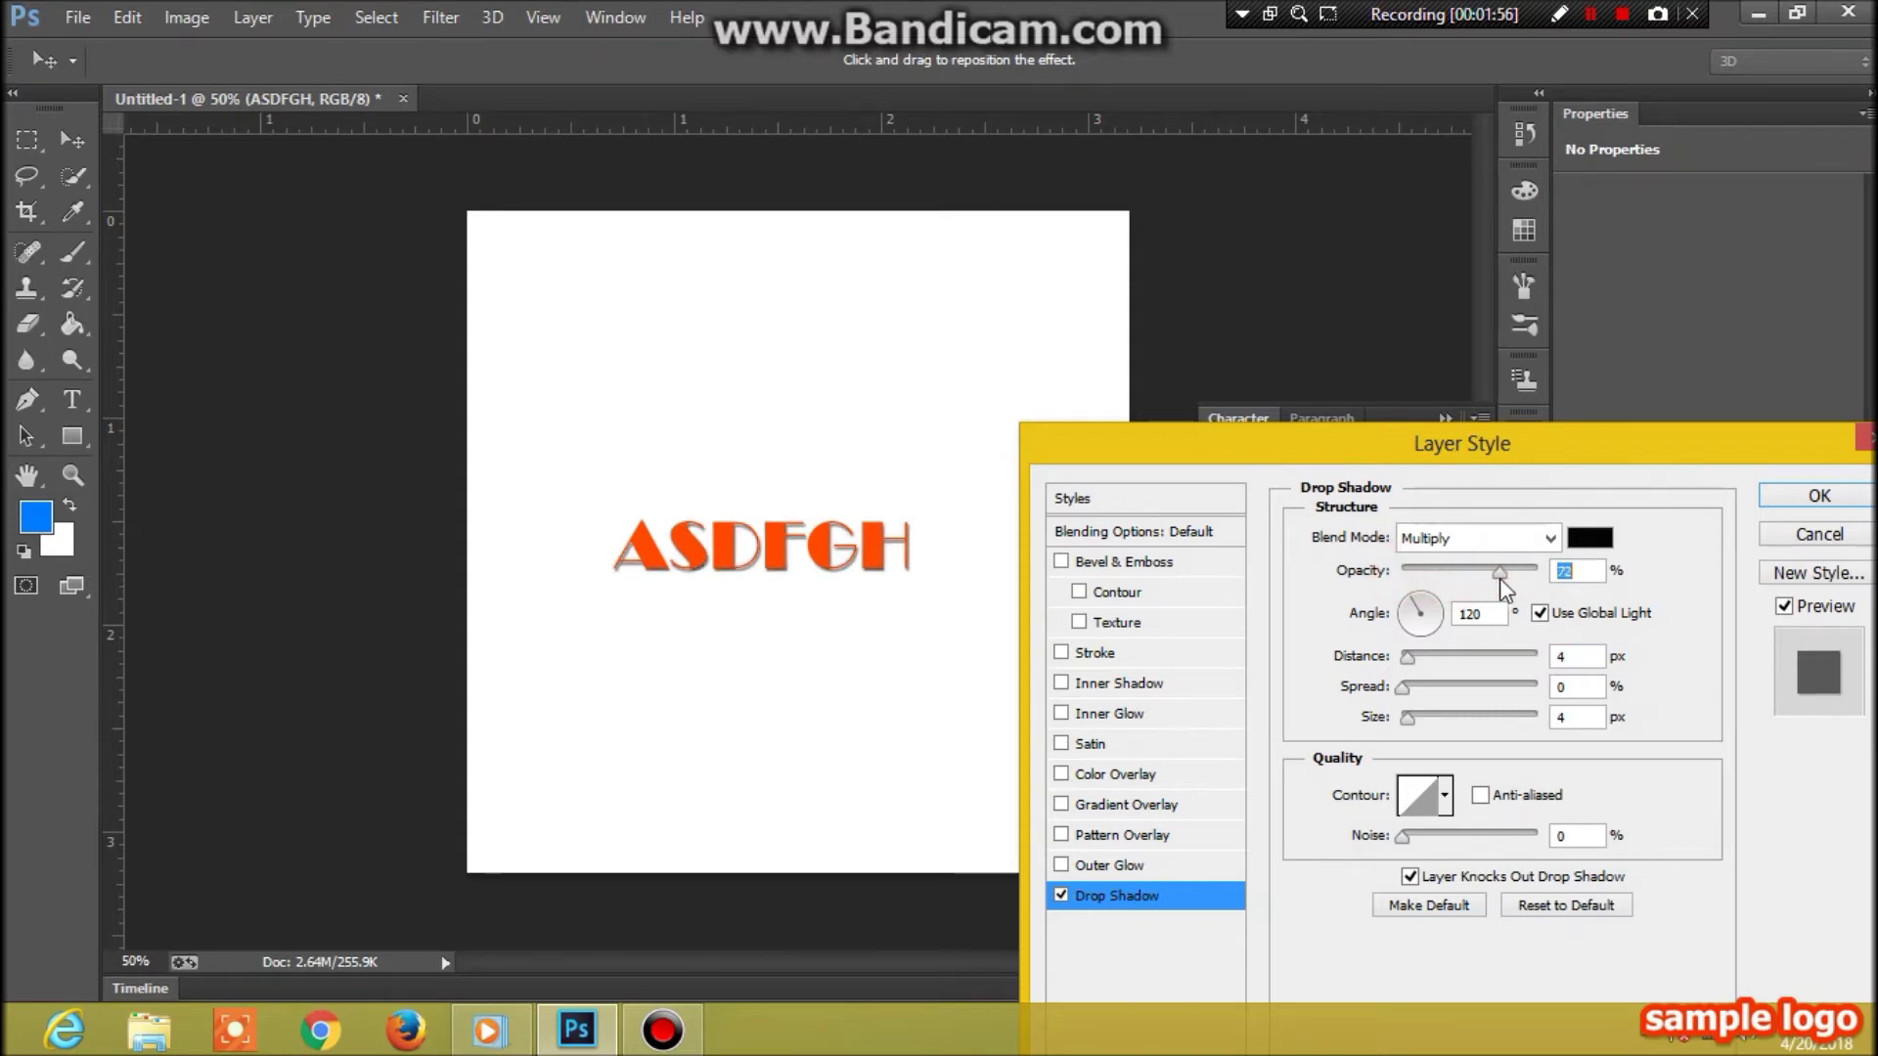
{"action": "left_click_drag", "start_coordinate": [1499, 578], "coordinate": [1503, 581]}
{"action": "type", "text": "7"}
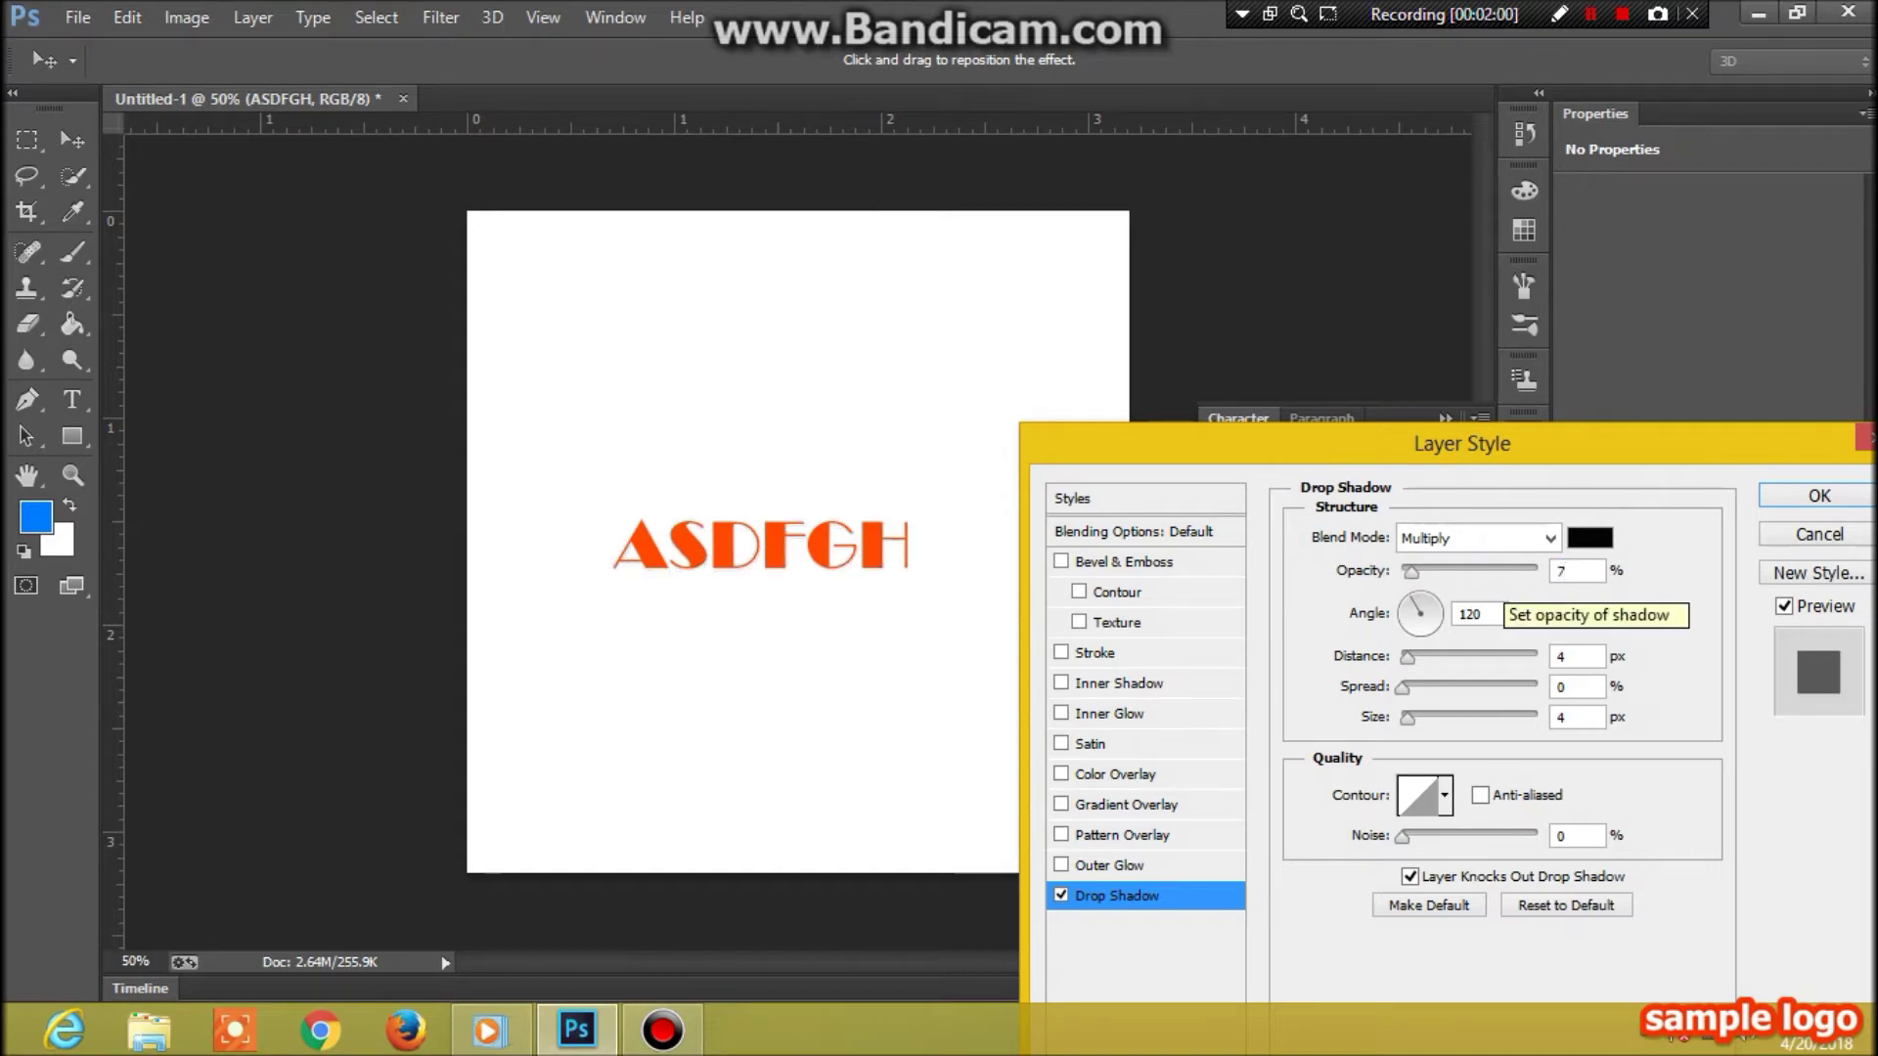
{"action": "type", "text": "5"}
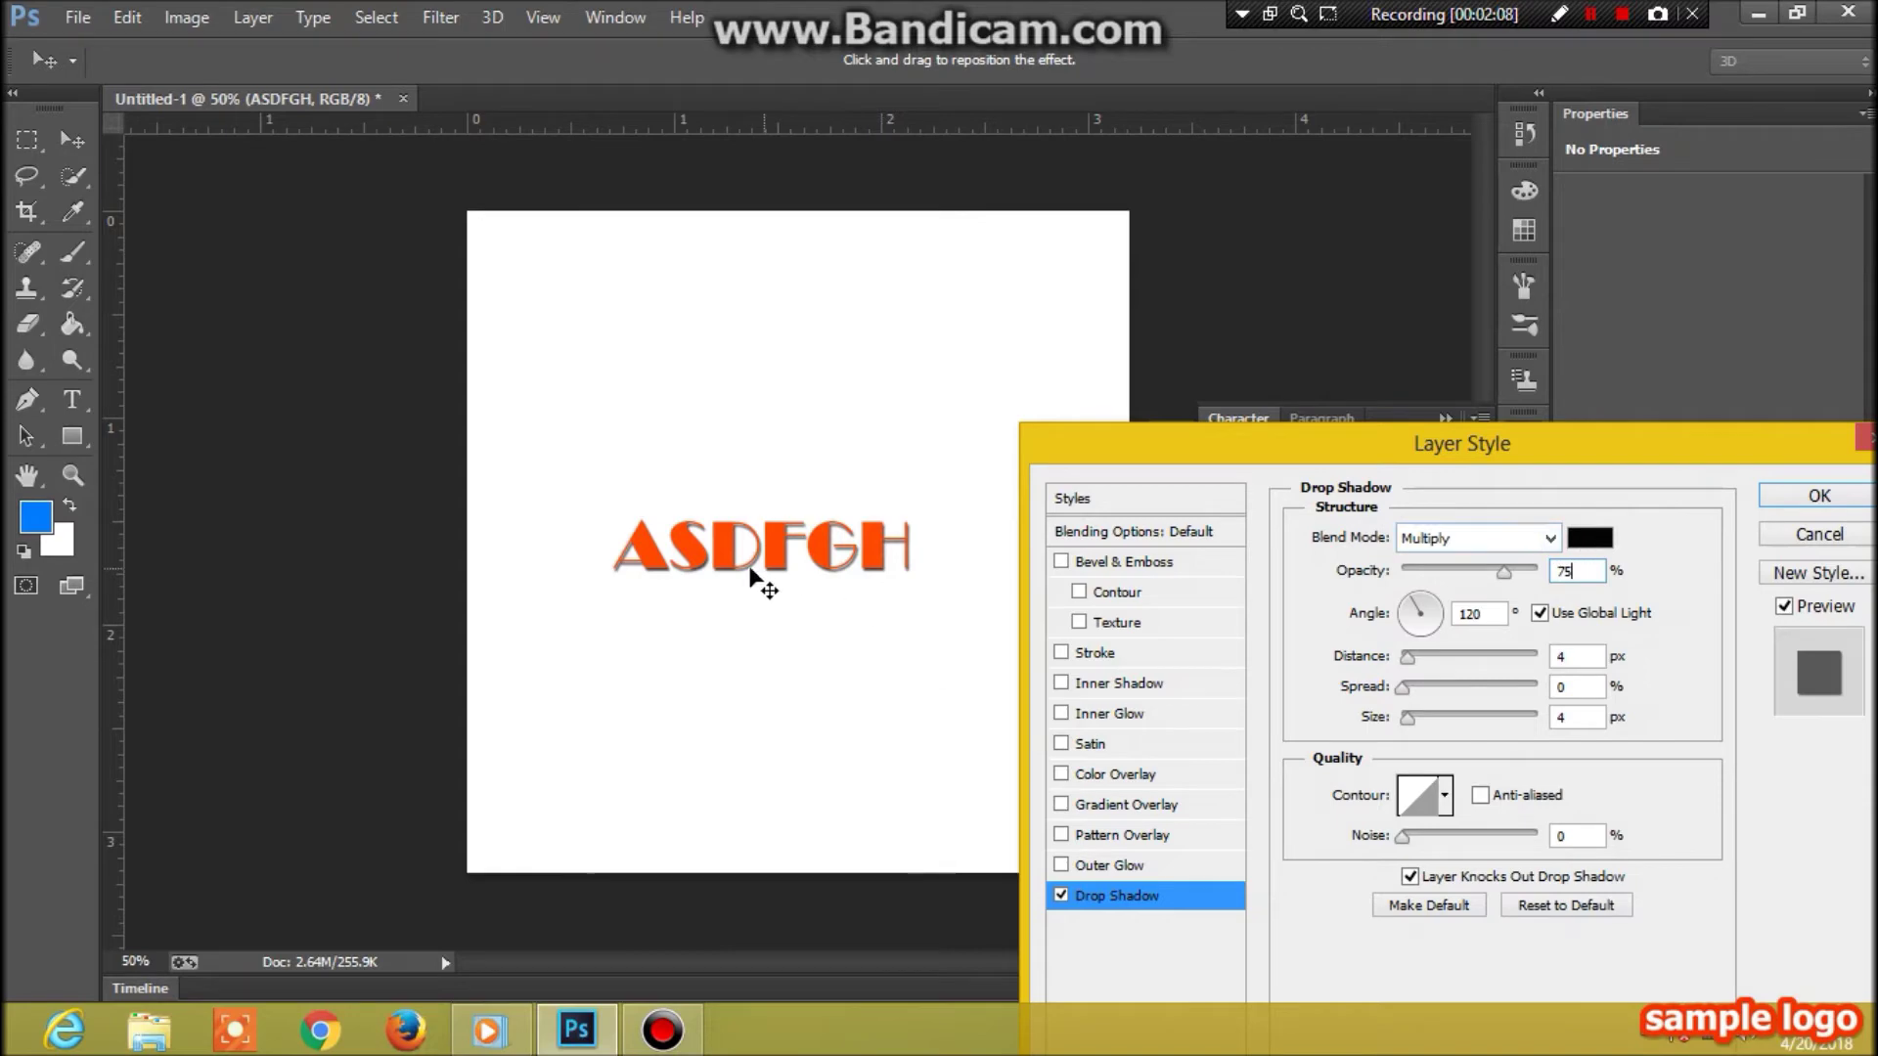
{"action": "left_click", "coordinate": [1589, 537]}
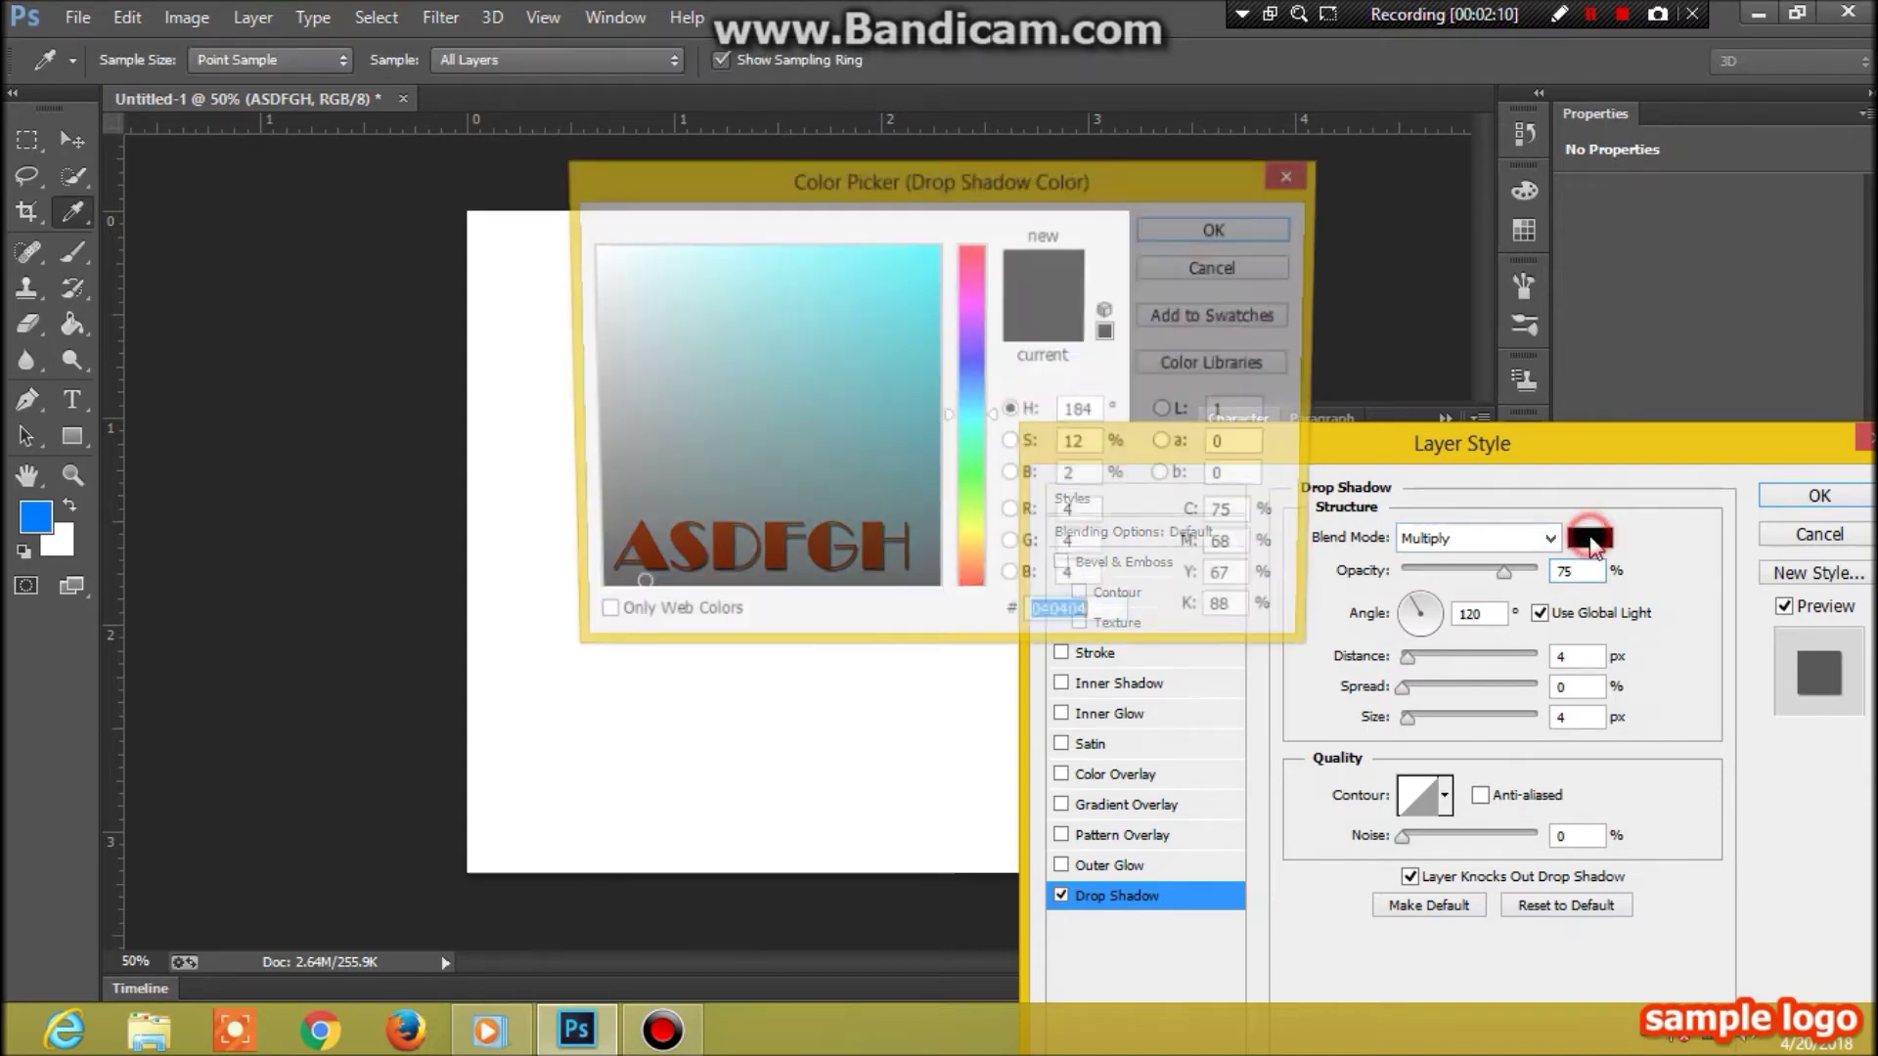
- Make the drop shadow web-safe yellow and apply the layer style
{"action": "left_click_drag", "start_coordinate": [959, 562], "coordinate": [971, 542]}
{"action": "left_click", "coordinate": [934, 254]}
{"action": "left_click", "coordinate": [1110, 327]}
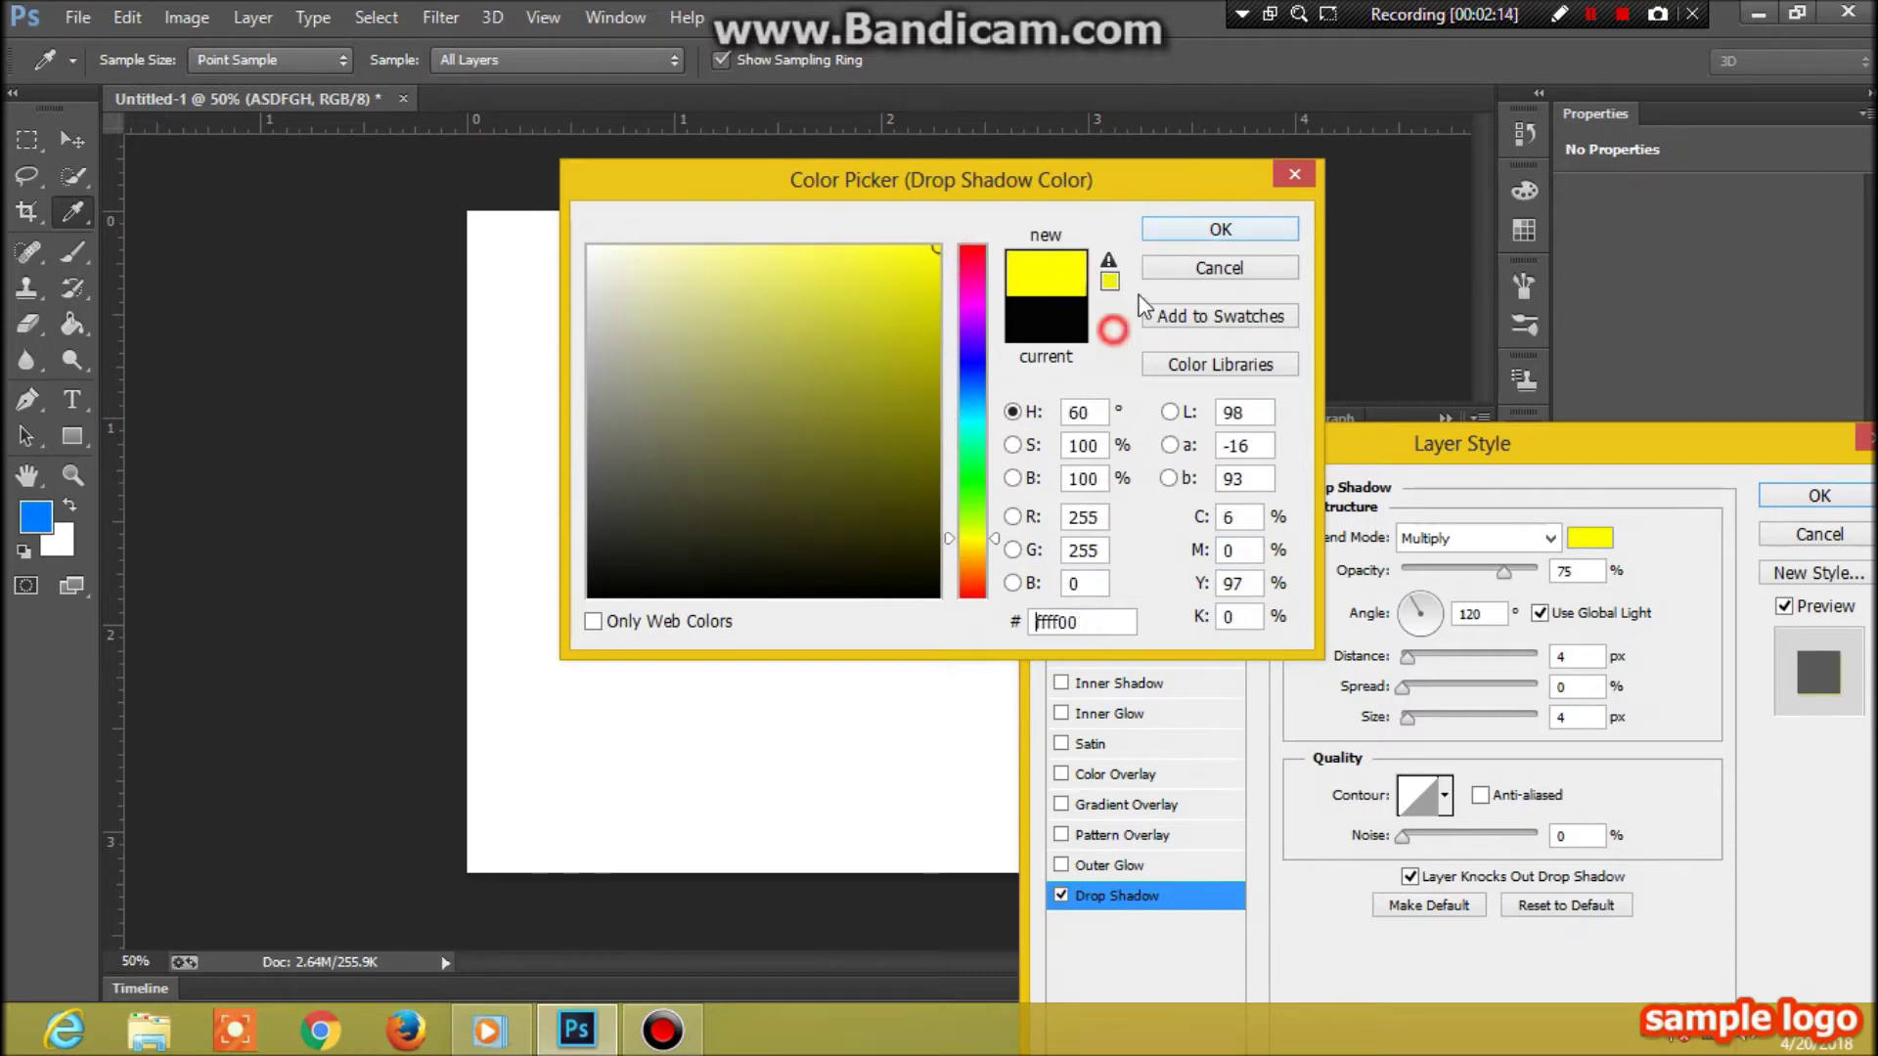
{"action": "left_click", "coordinate": [1218, 231]}
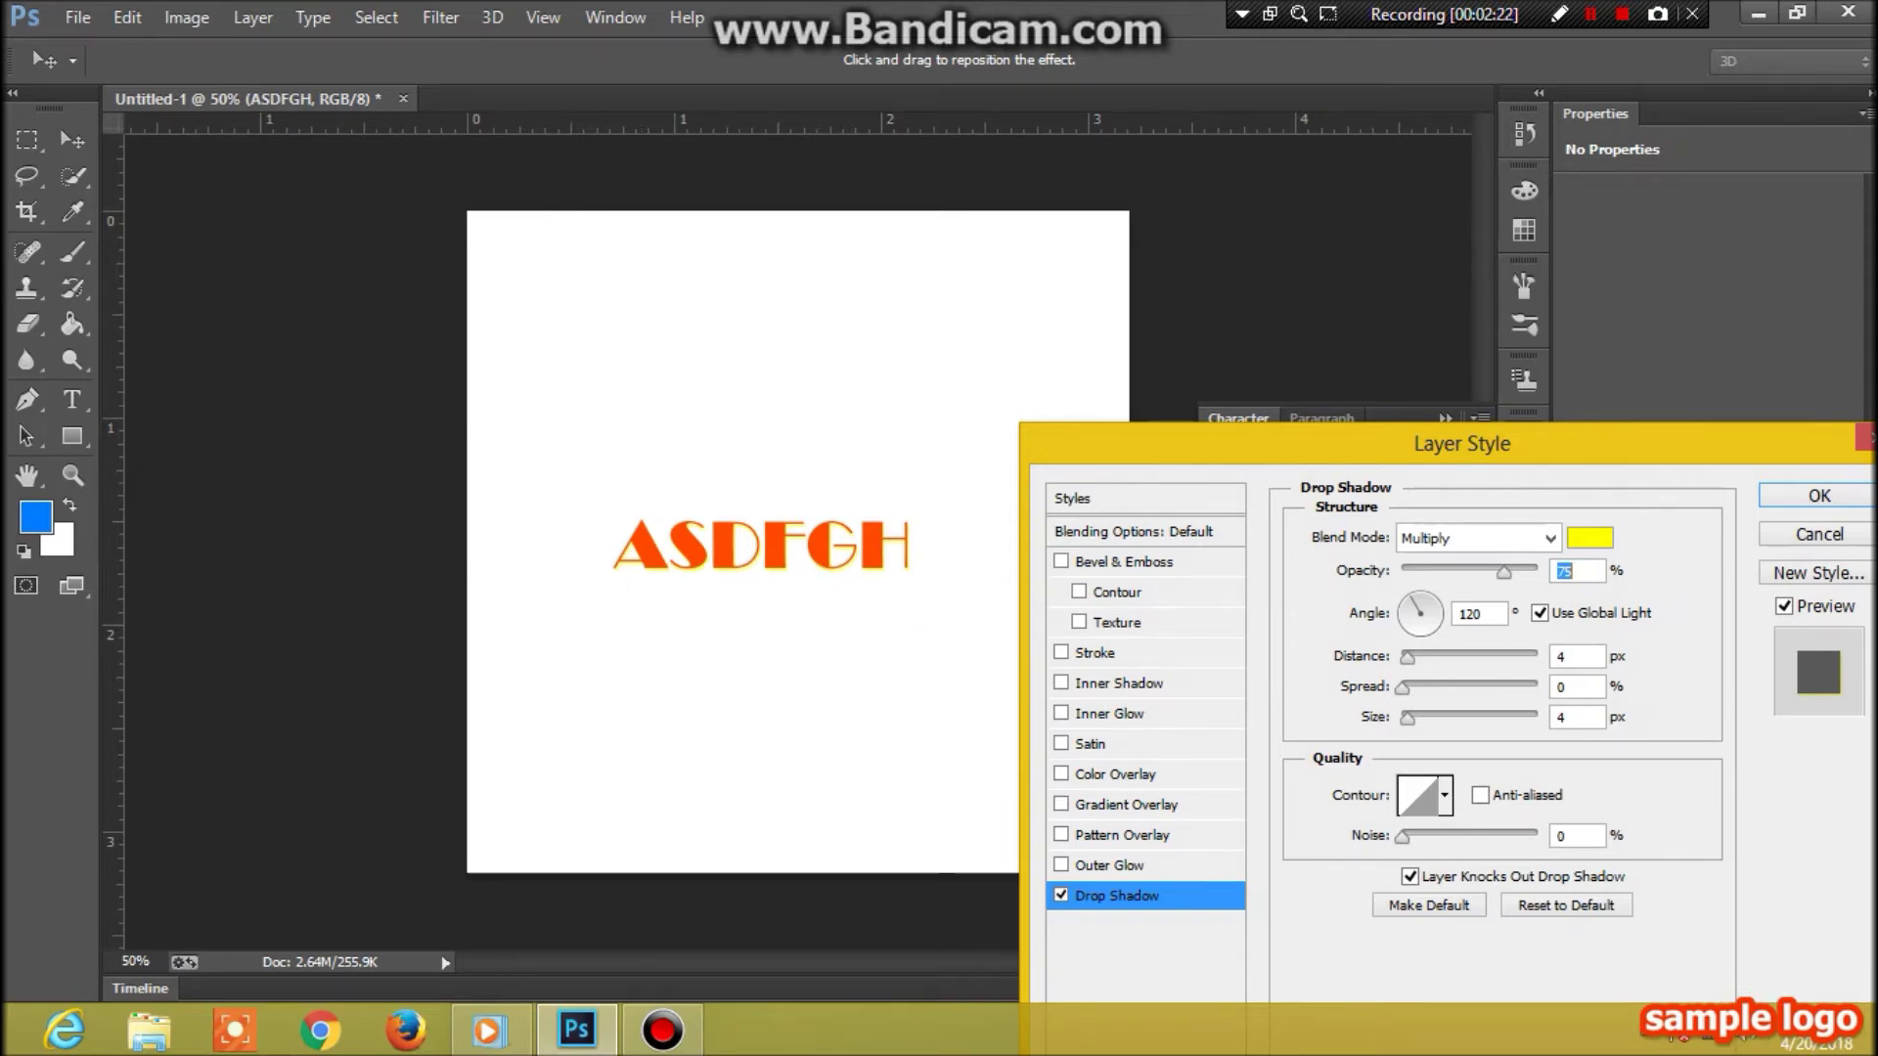
{"action": "left_click", "coordinate": [1817, 495]}
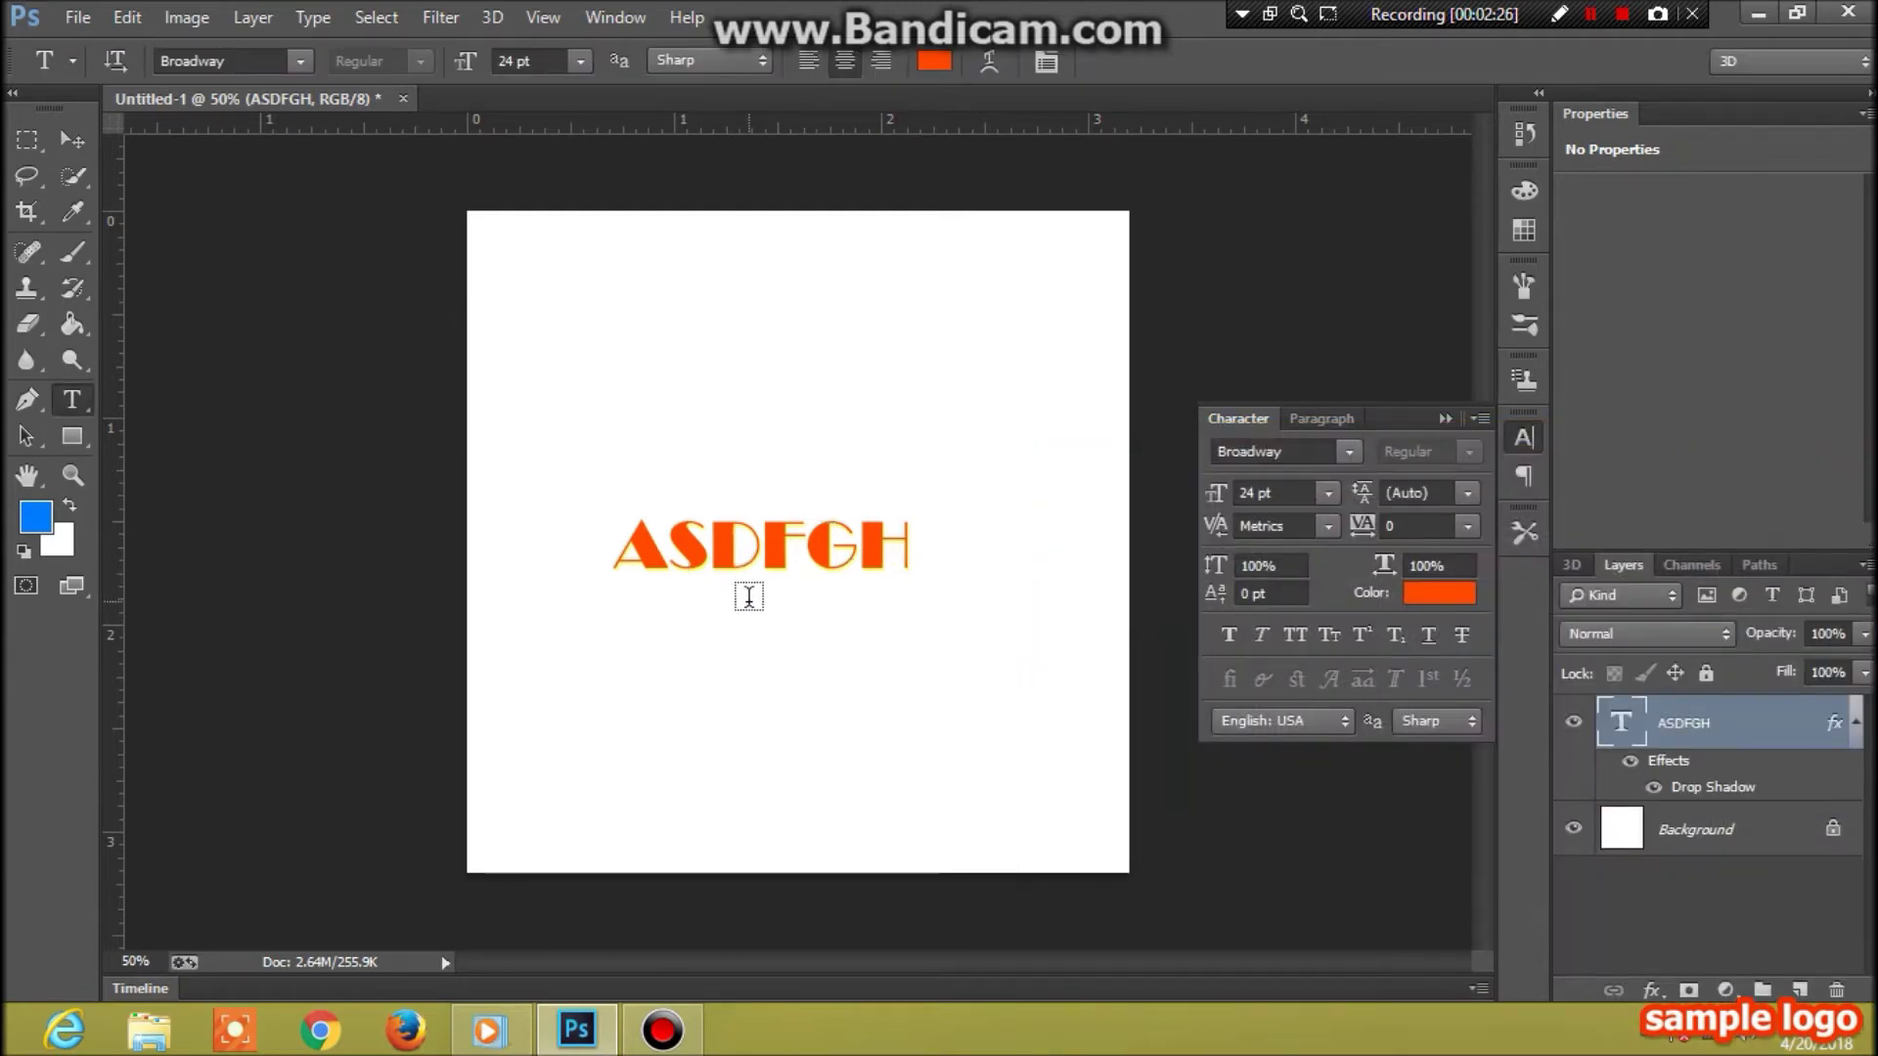
{"action": "left_click", "coordinate": [1653, 992]}
{"action": "left_click", "coordinate": [1698, 880]}
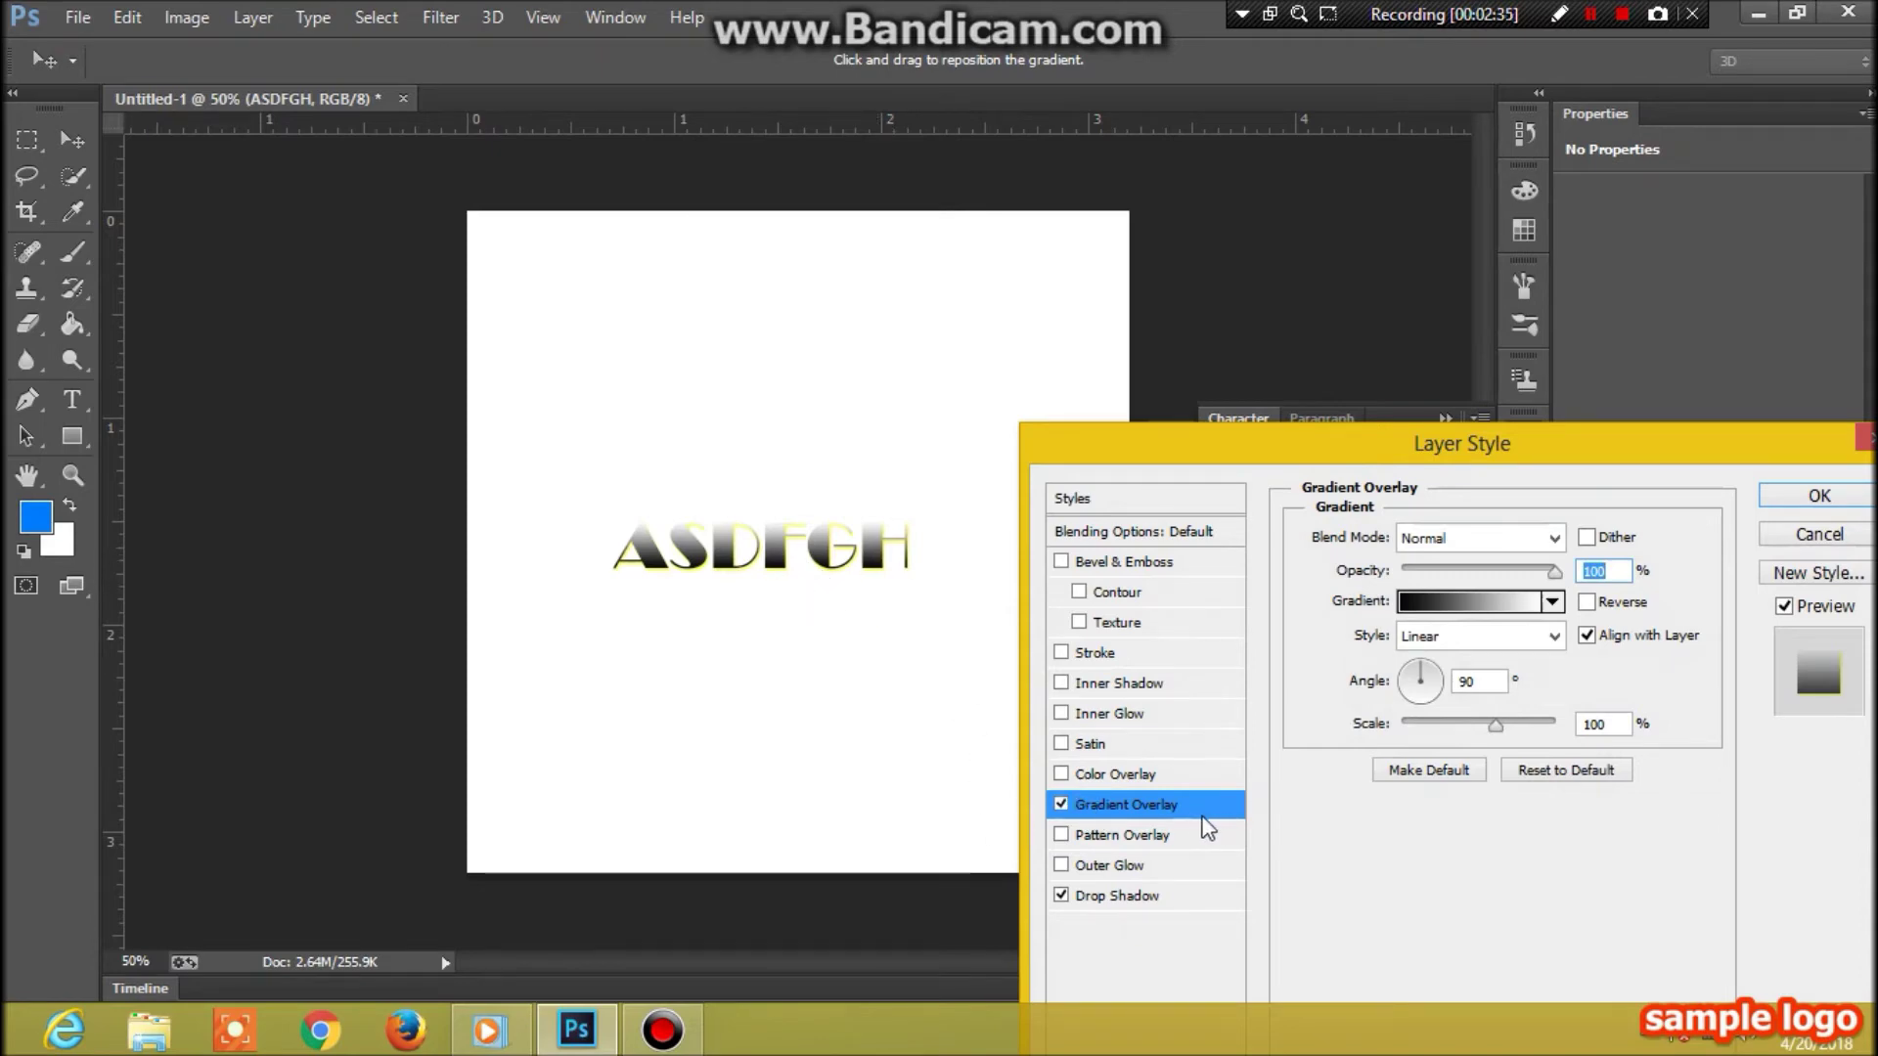
{"action": "left_click", "coordinate": [1820, 536]}
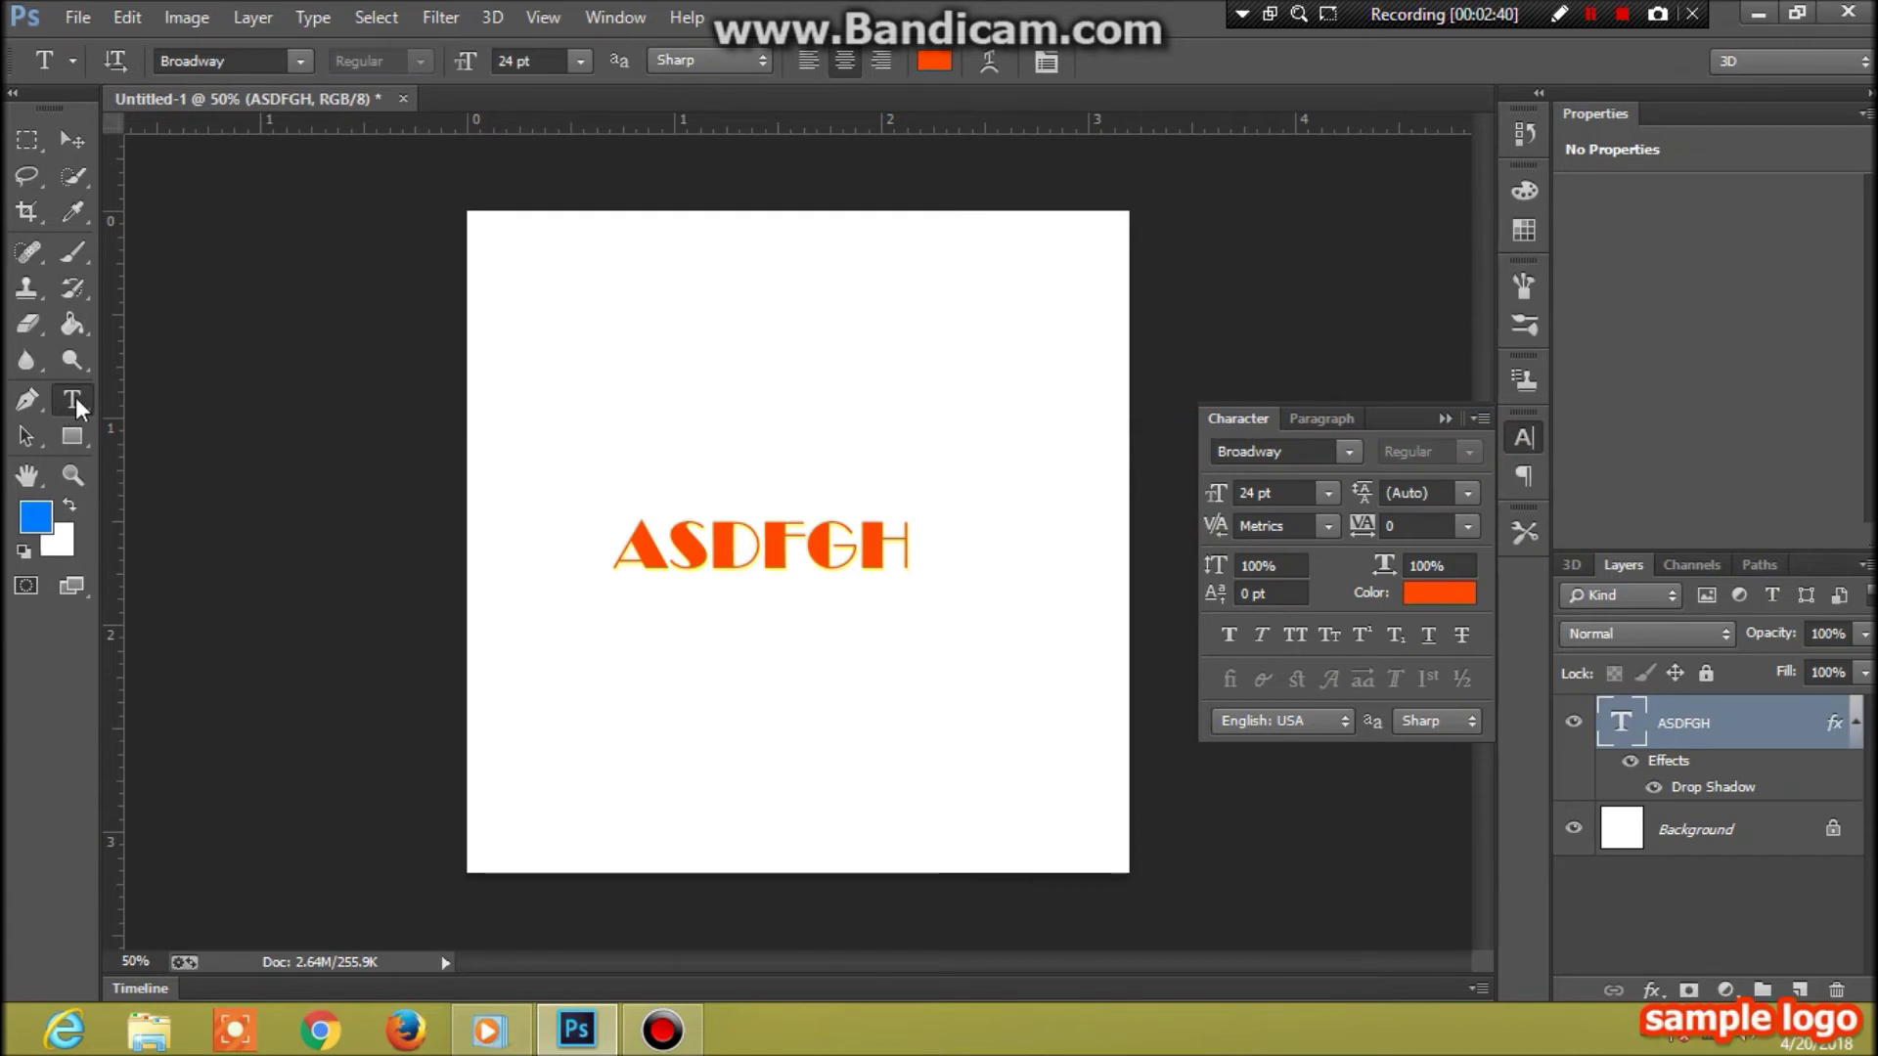
- Add text layers 'red' above and 'black' below ASDFGH, committing each
{"action": "left_click", "coordinate": [646, 484]}
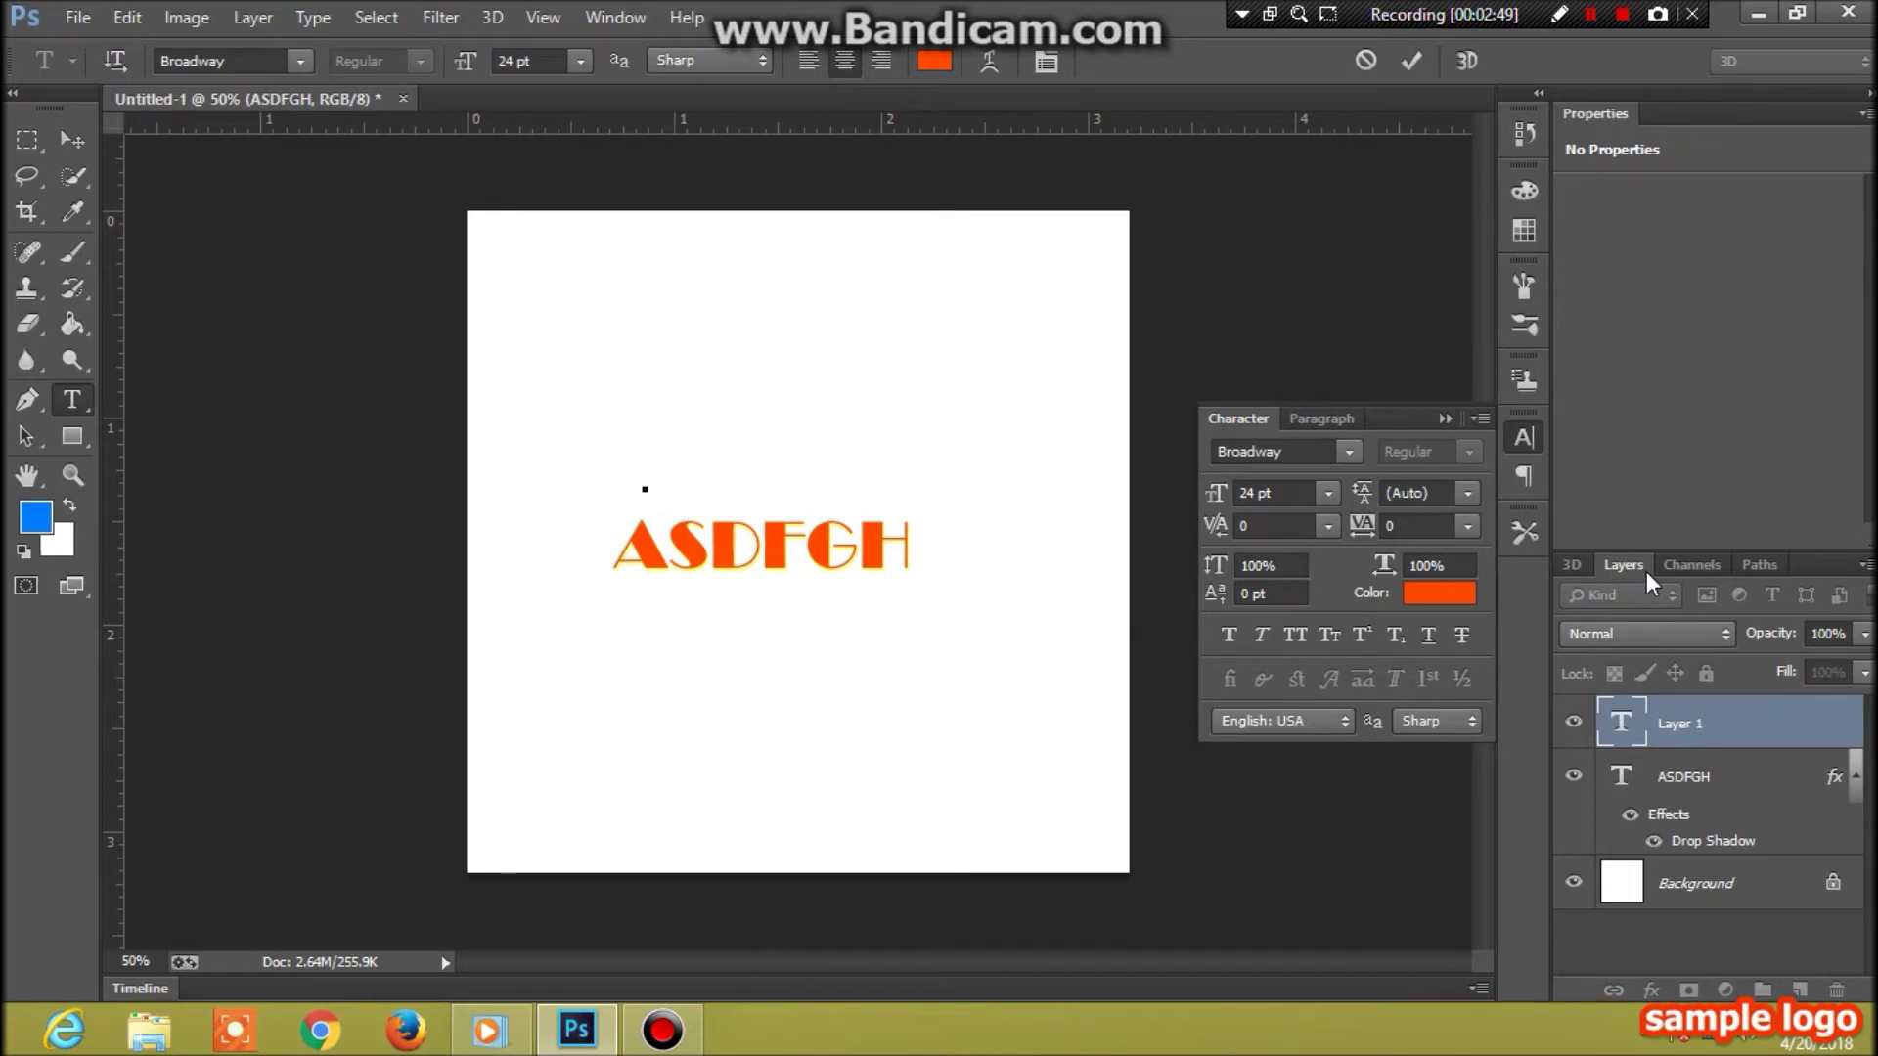
{"action": "type", "text": "red"}
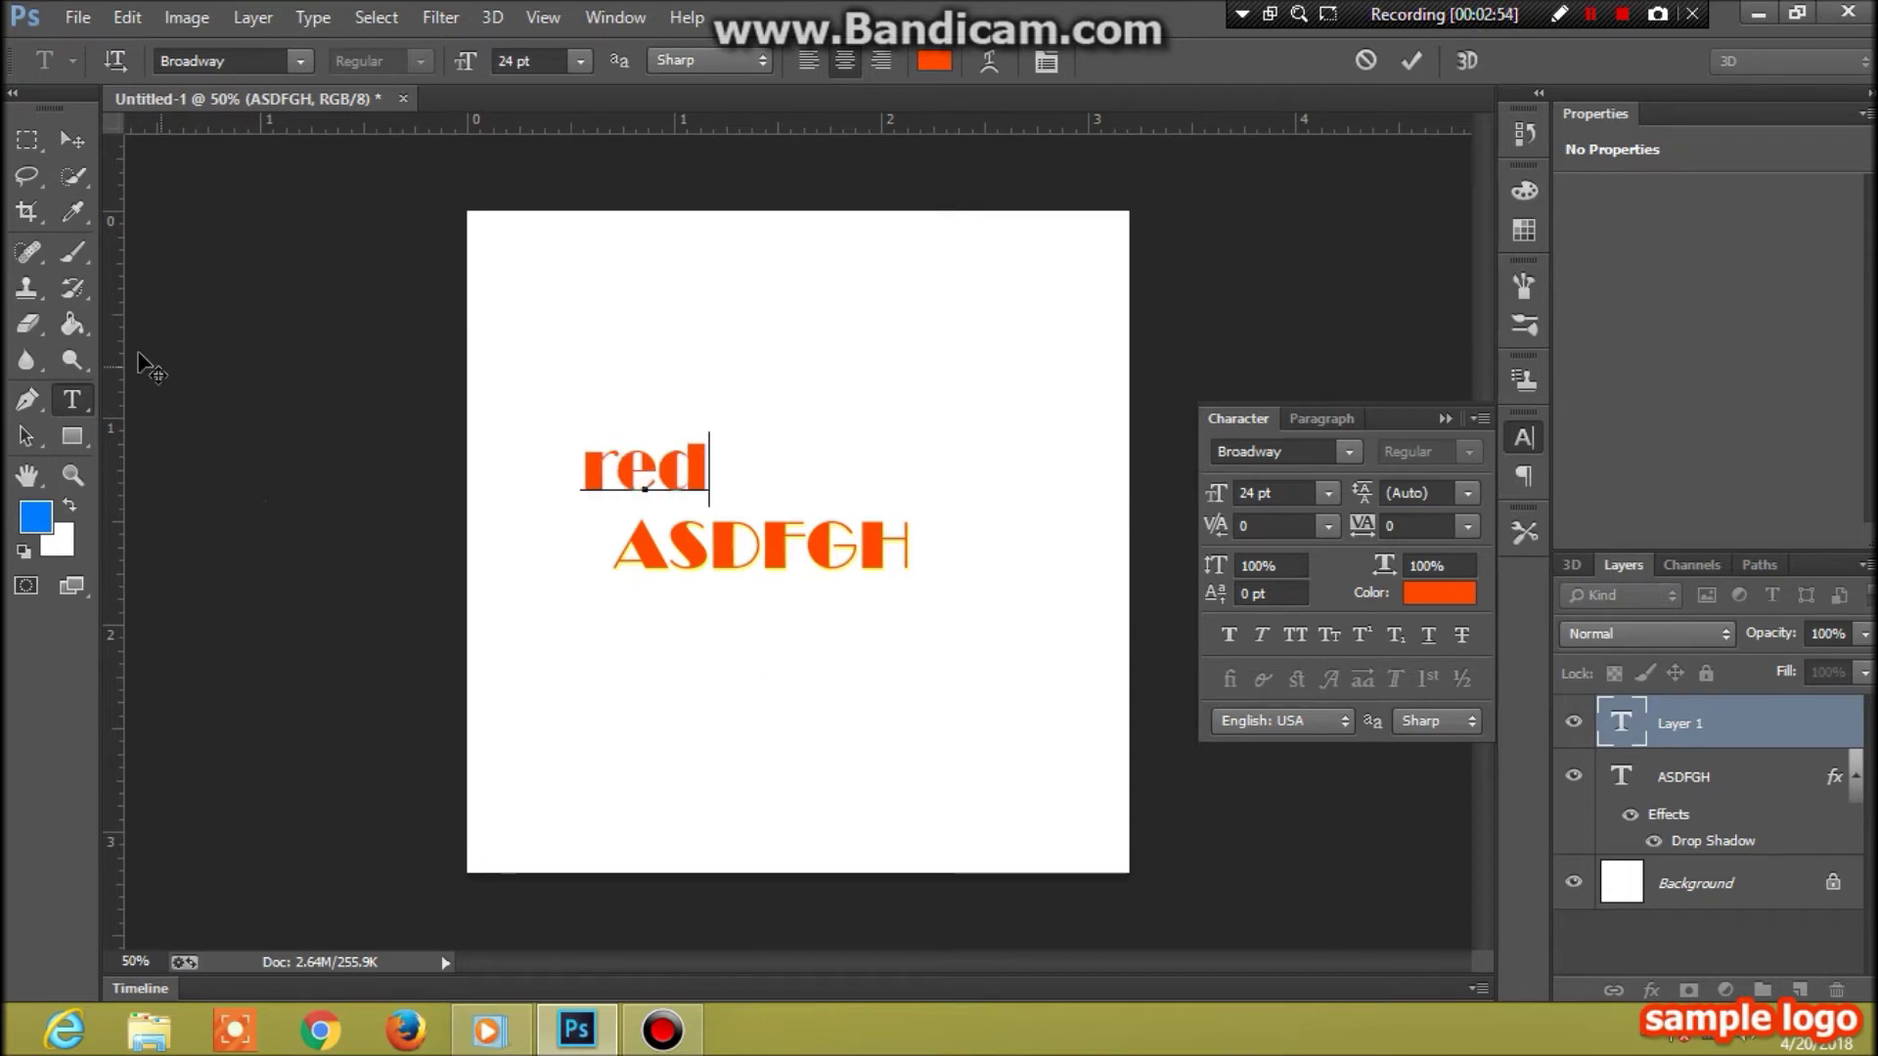
{"action": "left_click", "coordinate": [81, 145]}
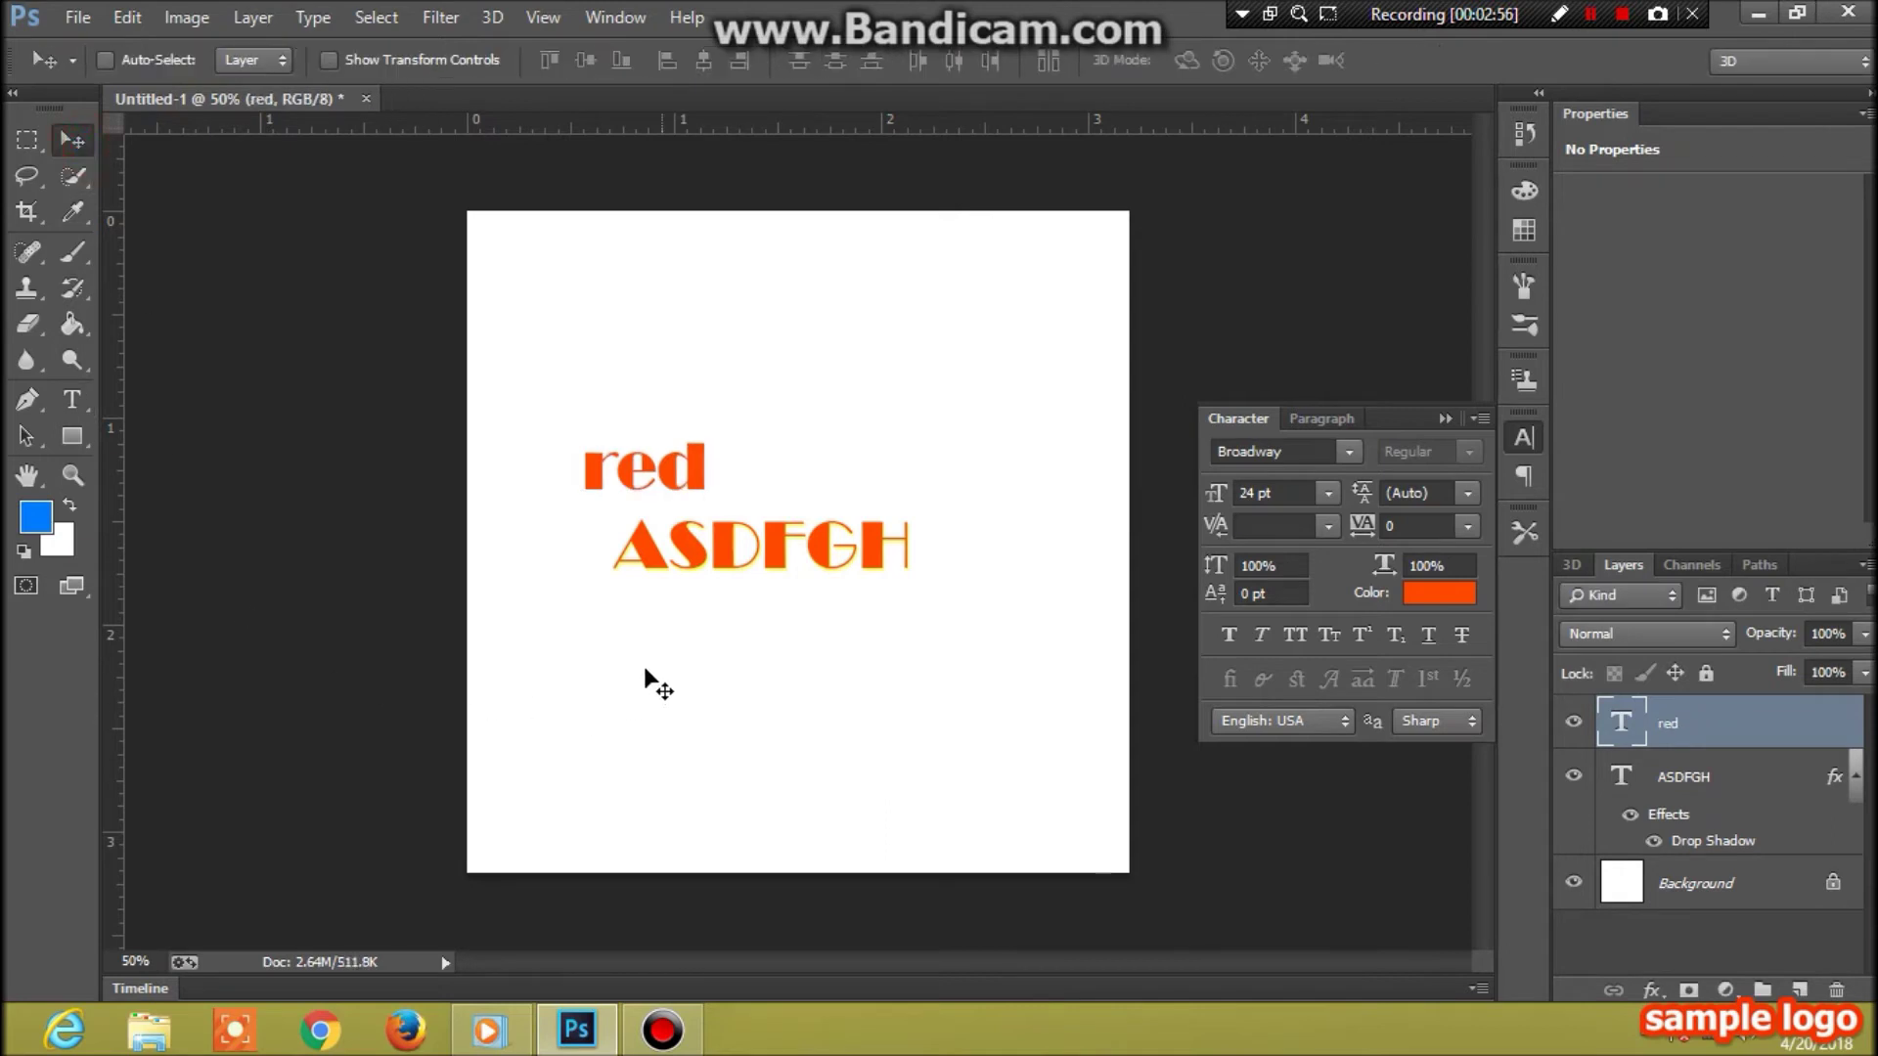
{"action": "left_click", "coordinate": [69, 405]}
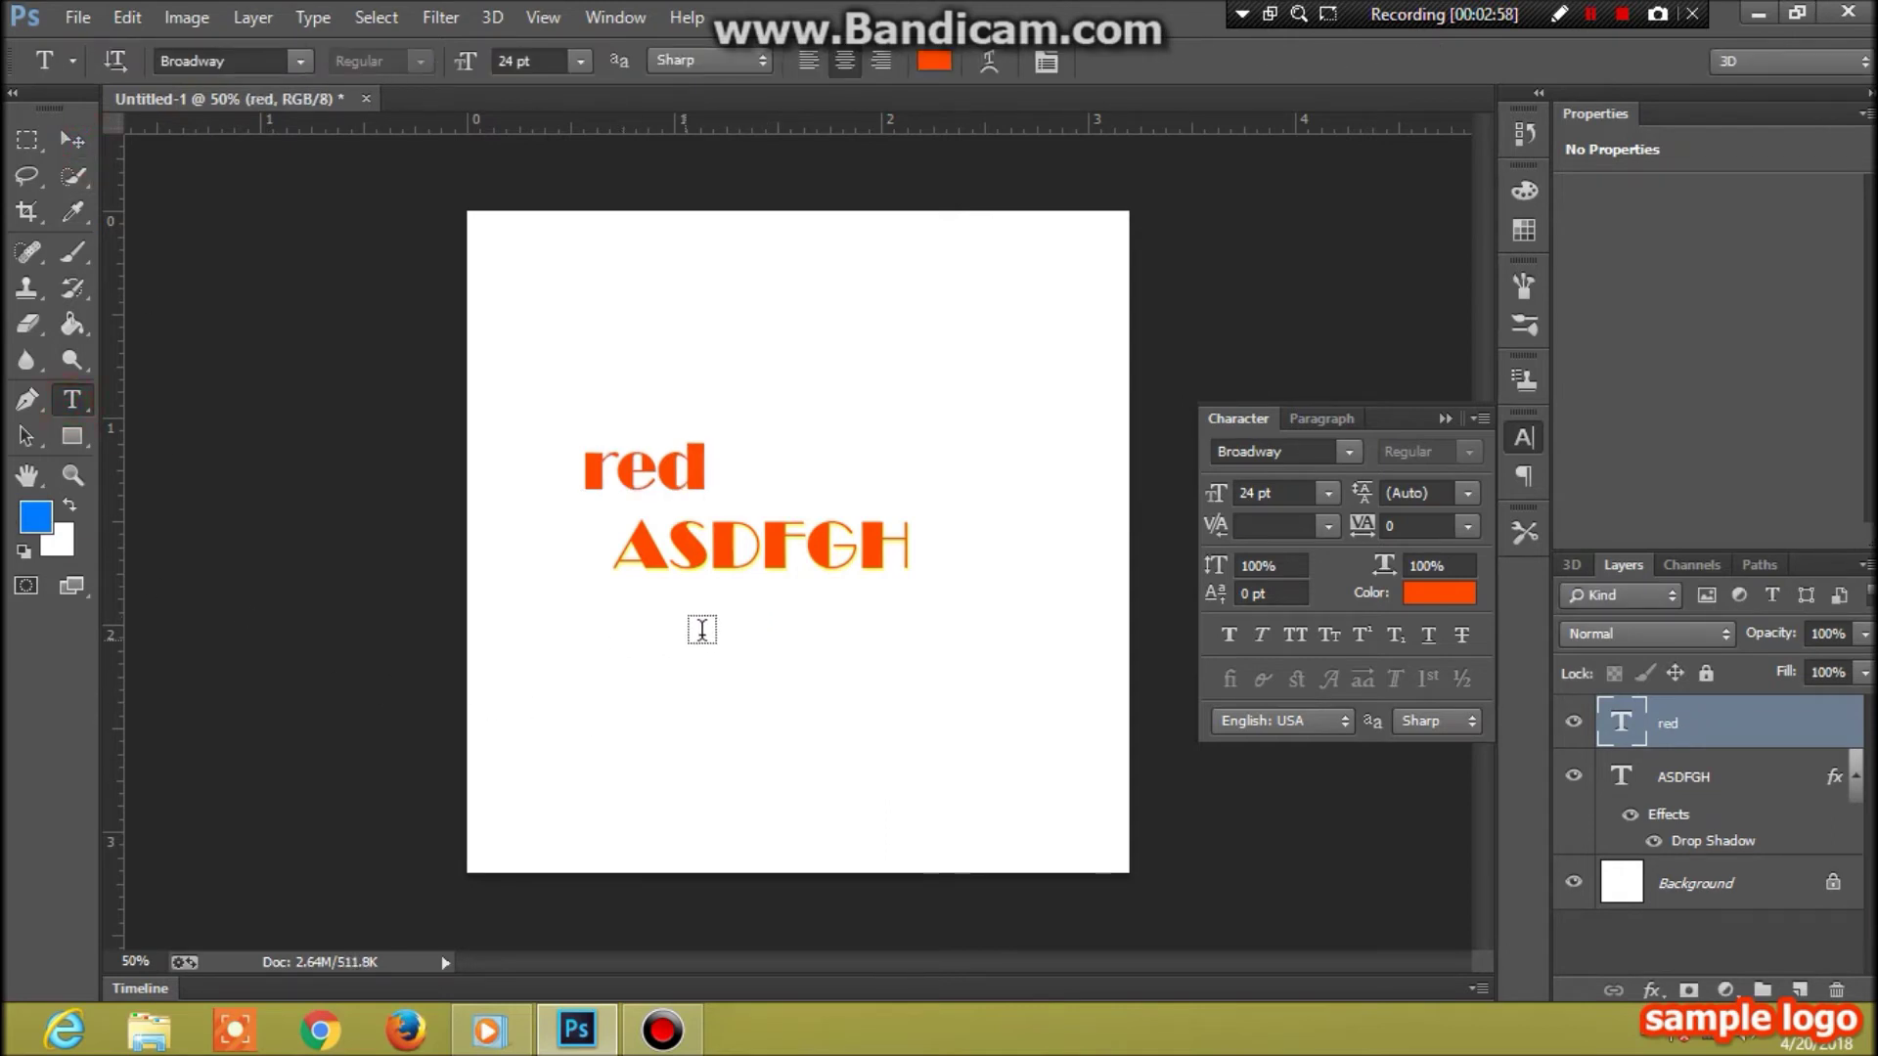
{"action": "left_click", "coordinate": [620, 641]}
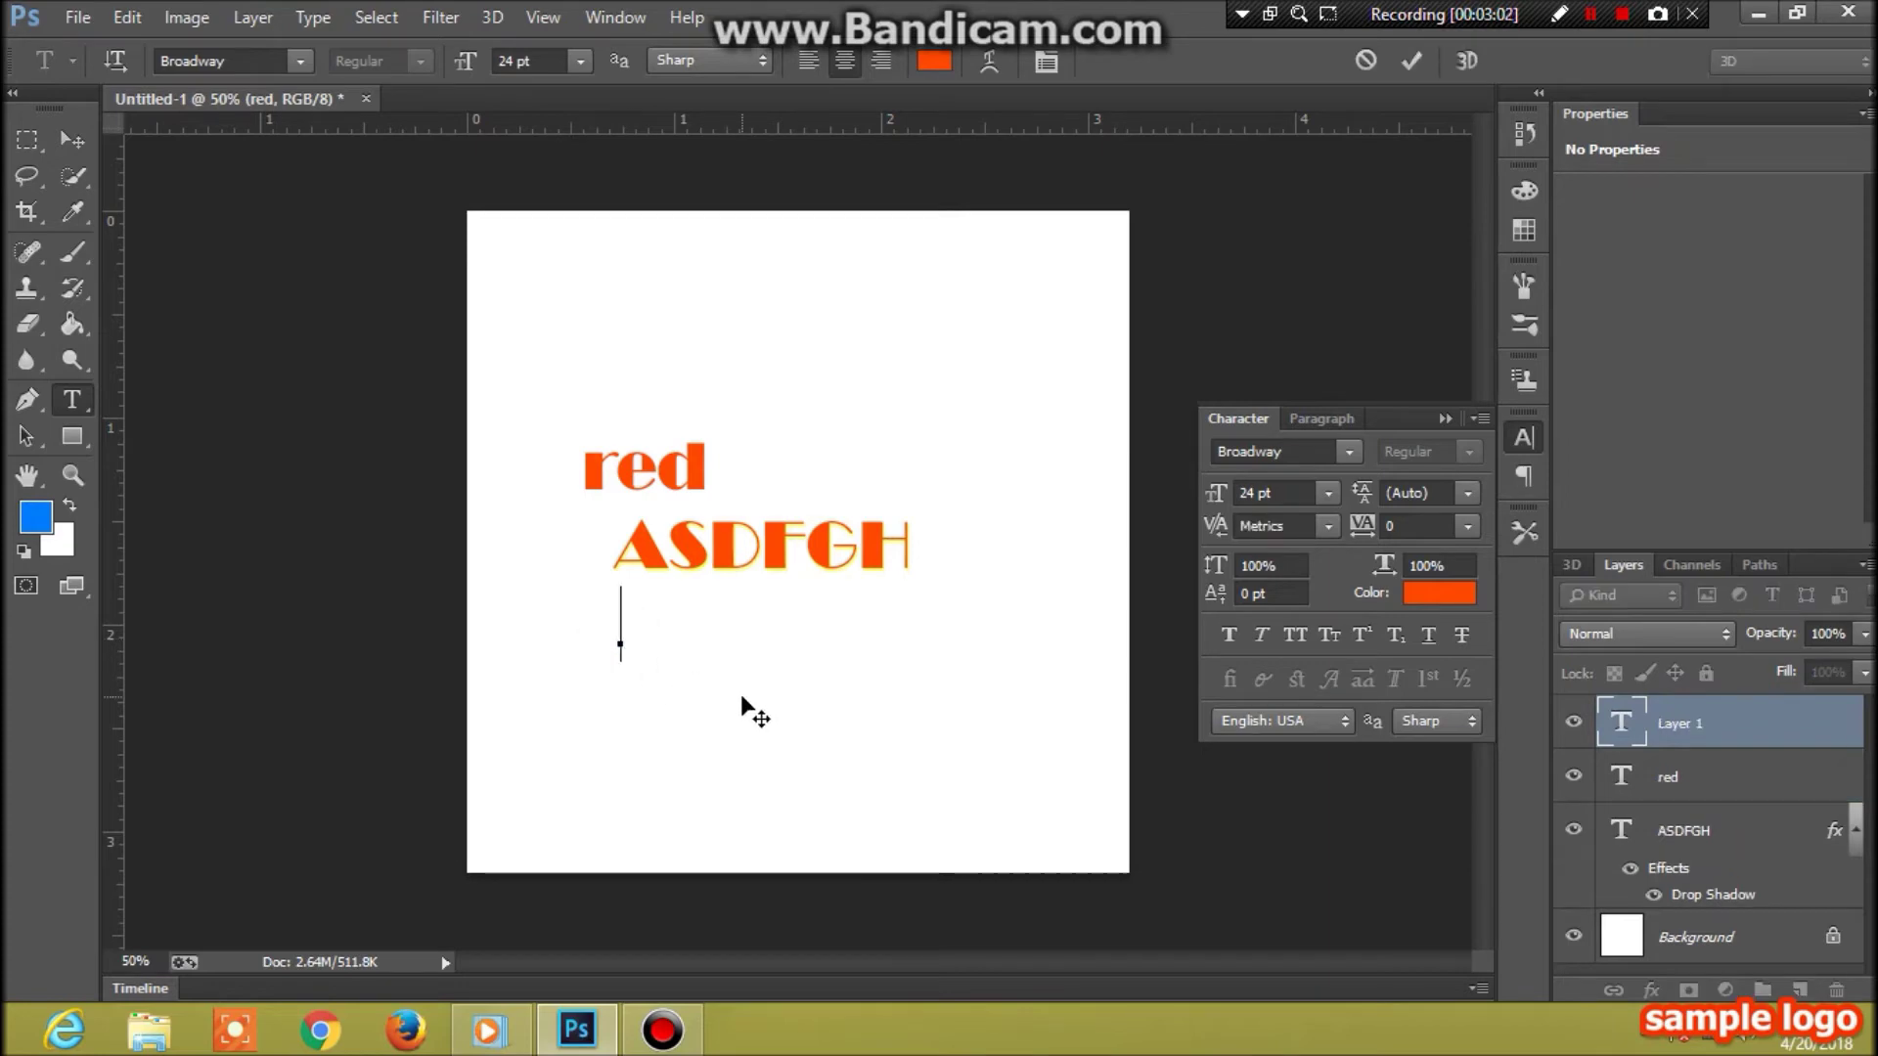
{"action": "type", "text": "bla"}
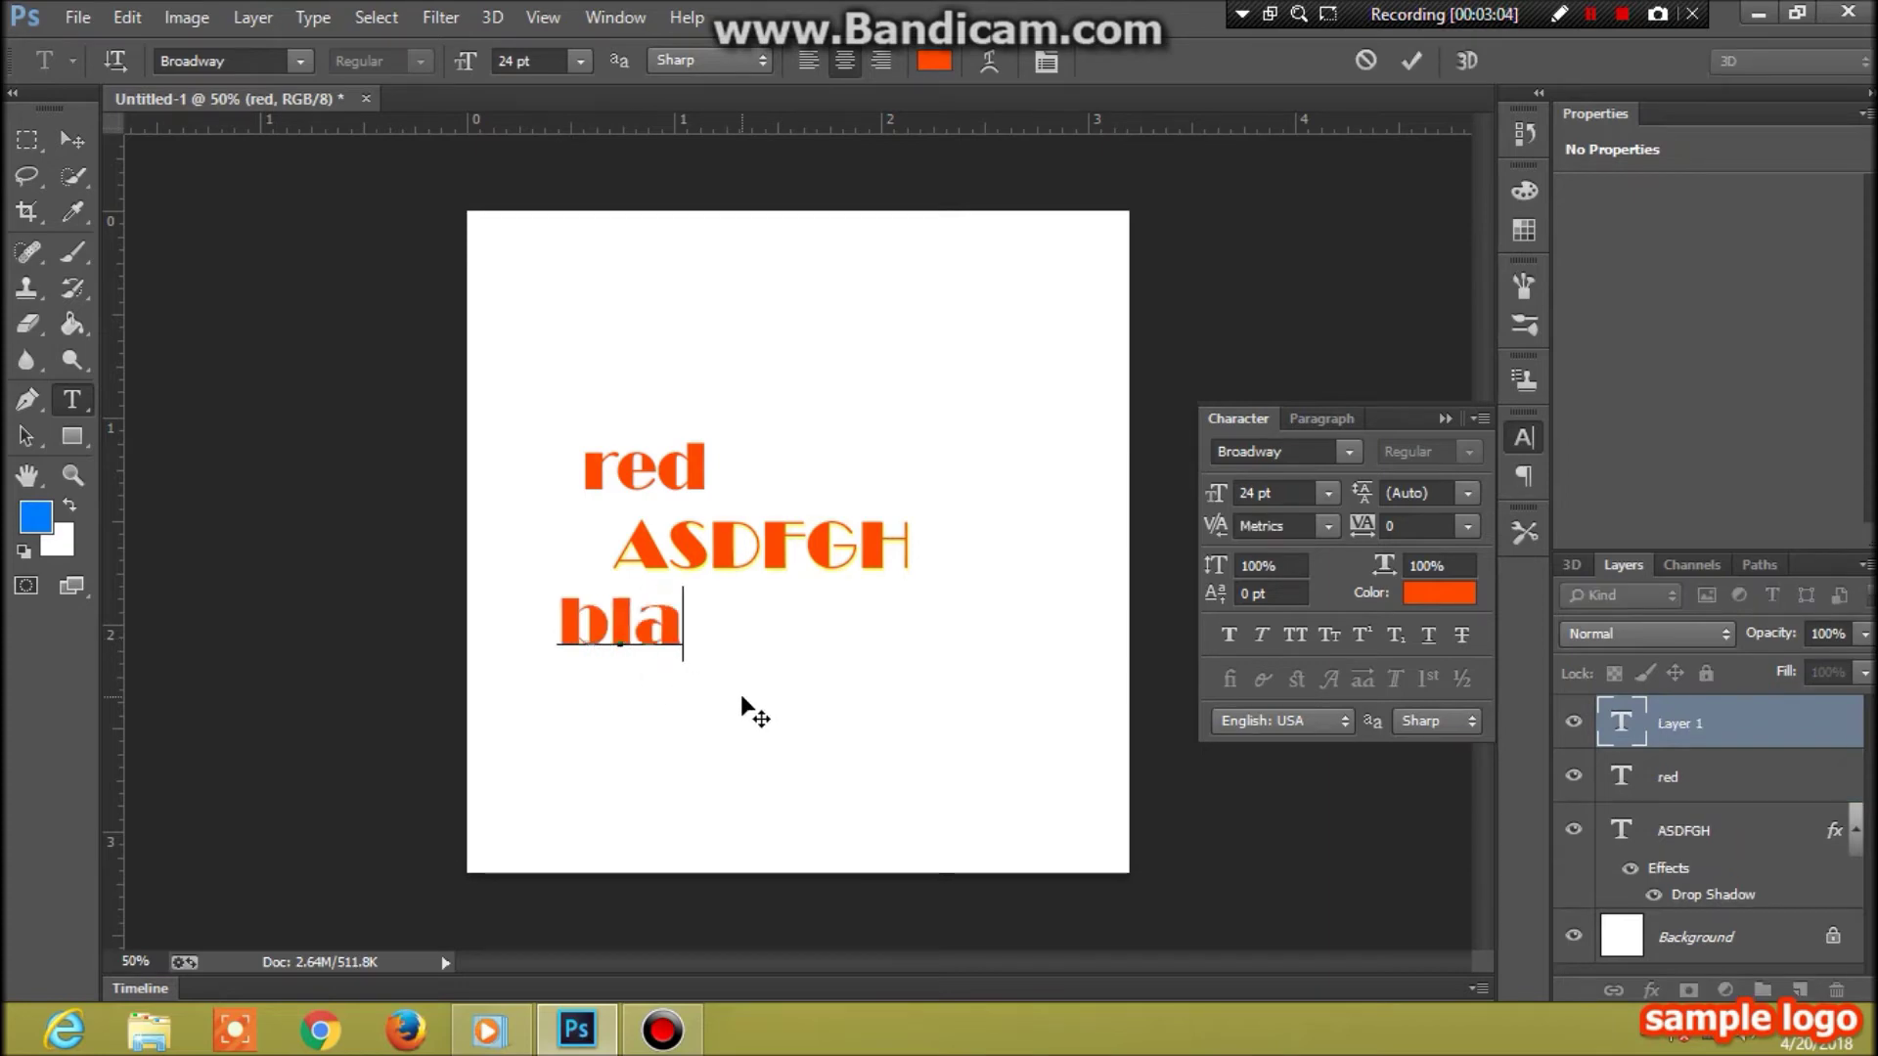
{"action": "type", "text": "ck"}
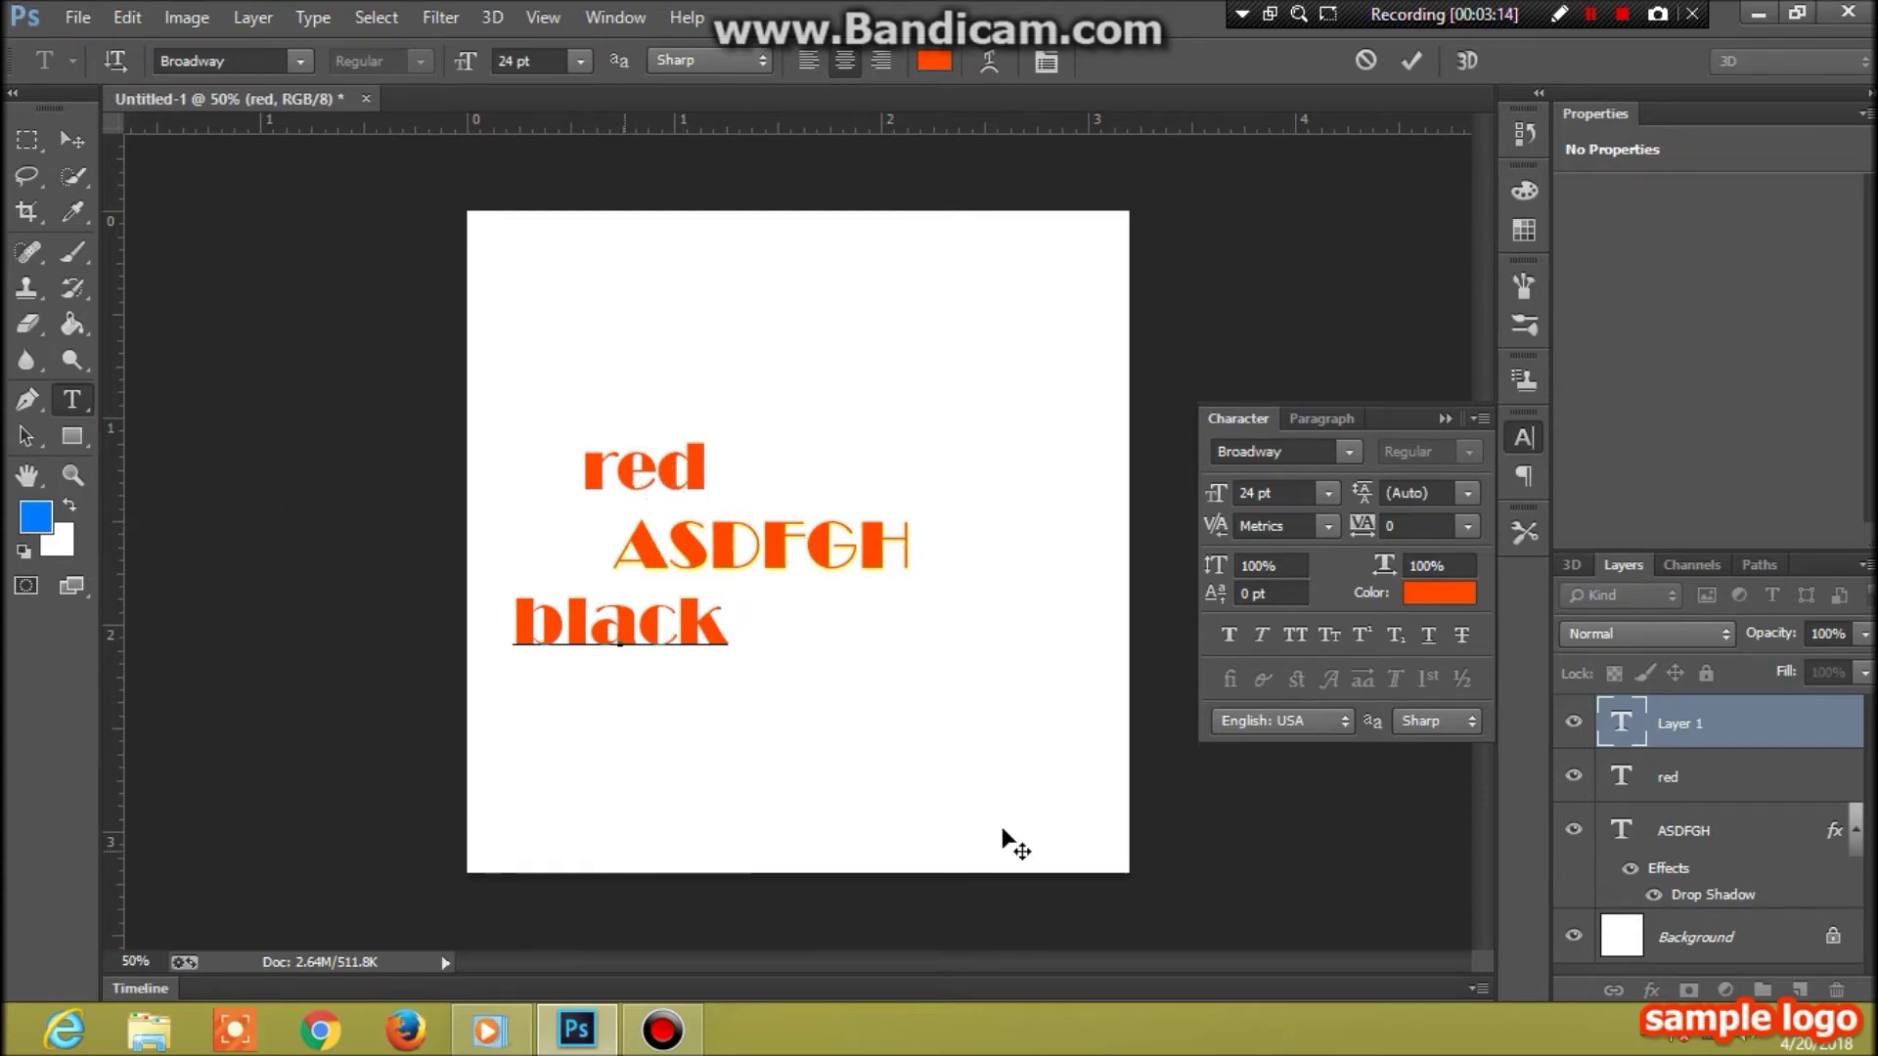
{"action": "left_click", "coordinate": [67, 144]}
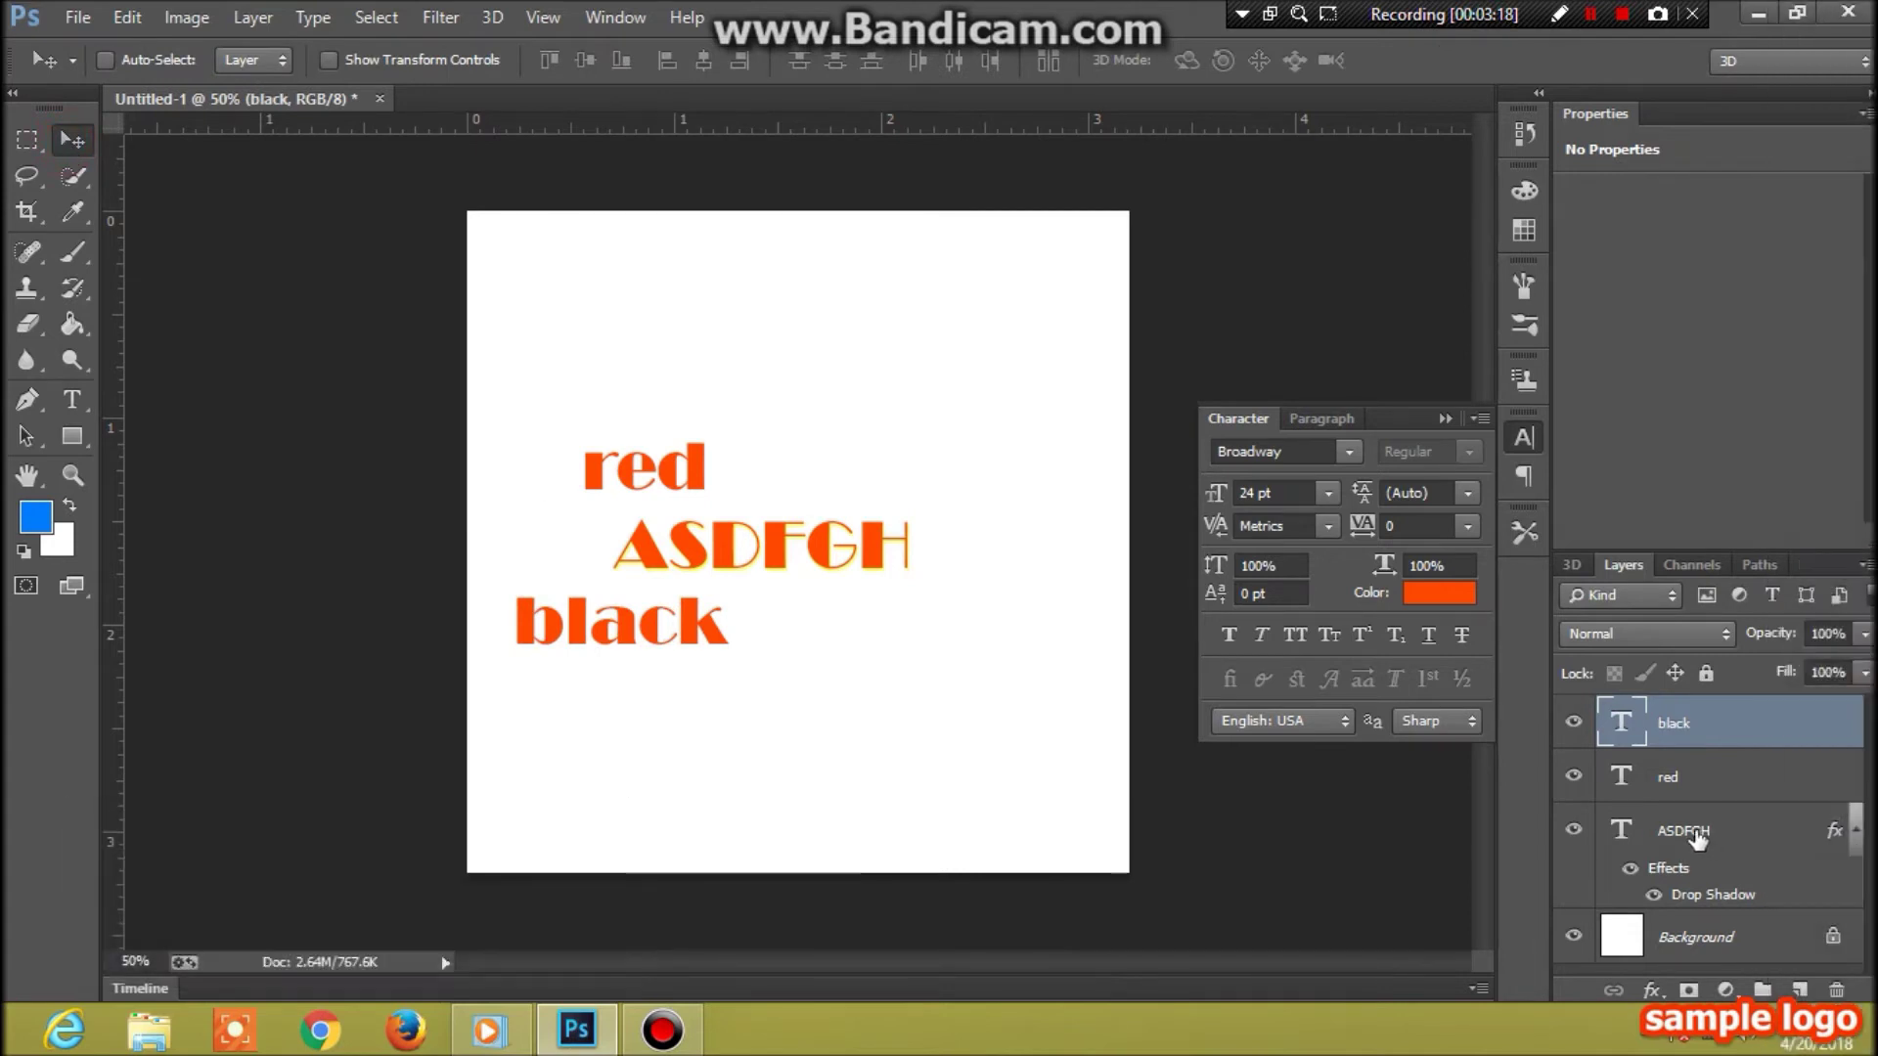
- Give the ASDFGH layer a Gradient Overlay and open its gradient in the Gradient Editor
{"action": "left_click", "coordinate": [1697, 834]}
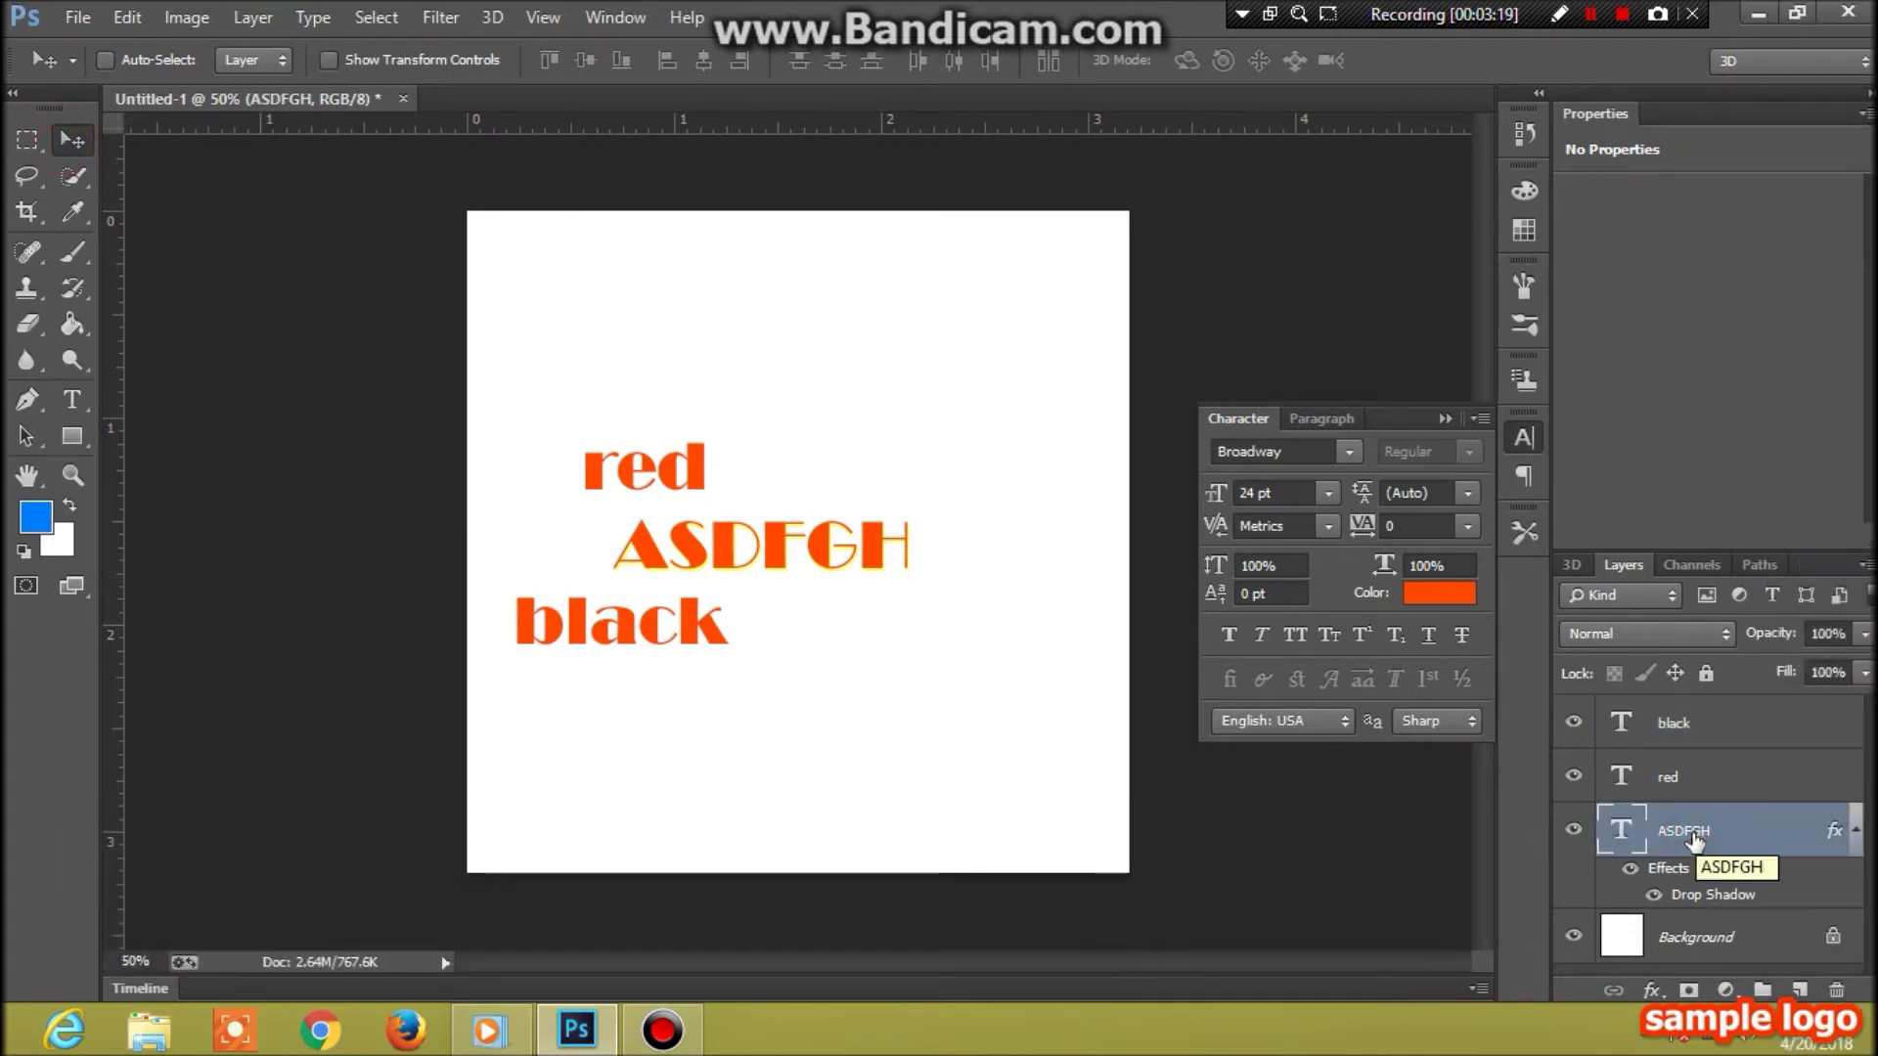
{"action": "left_click", "coordinate": [1653, 991]}
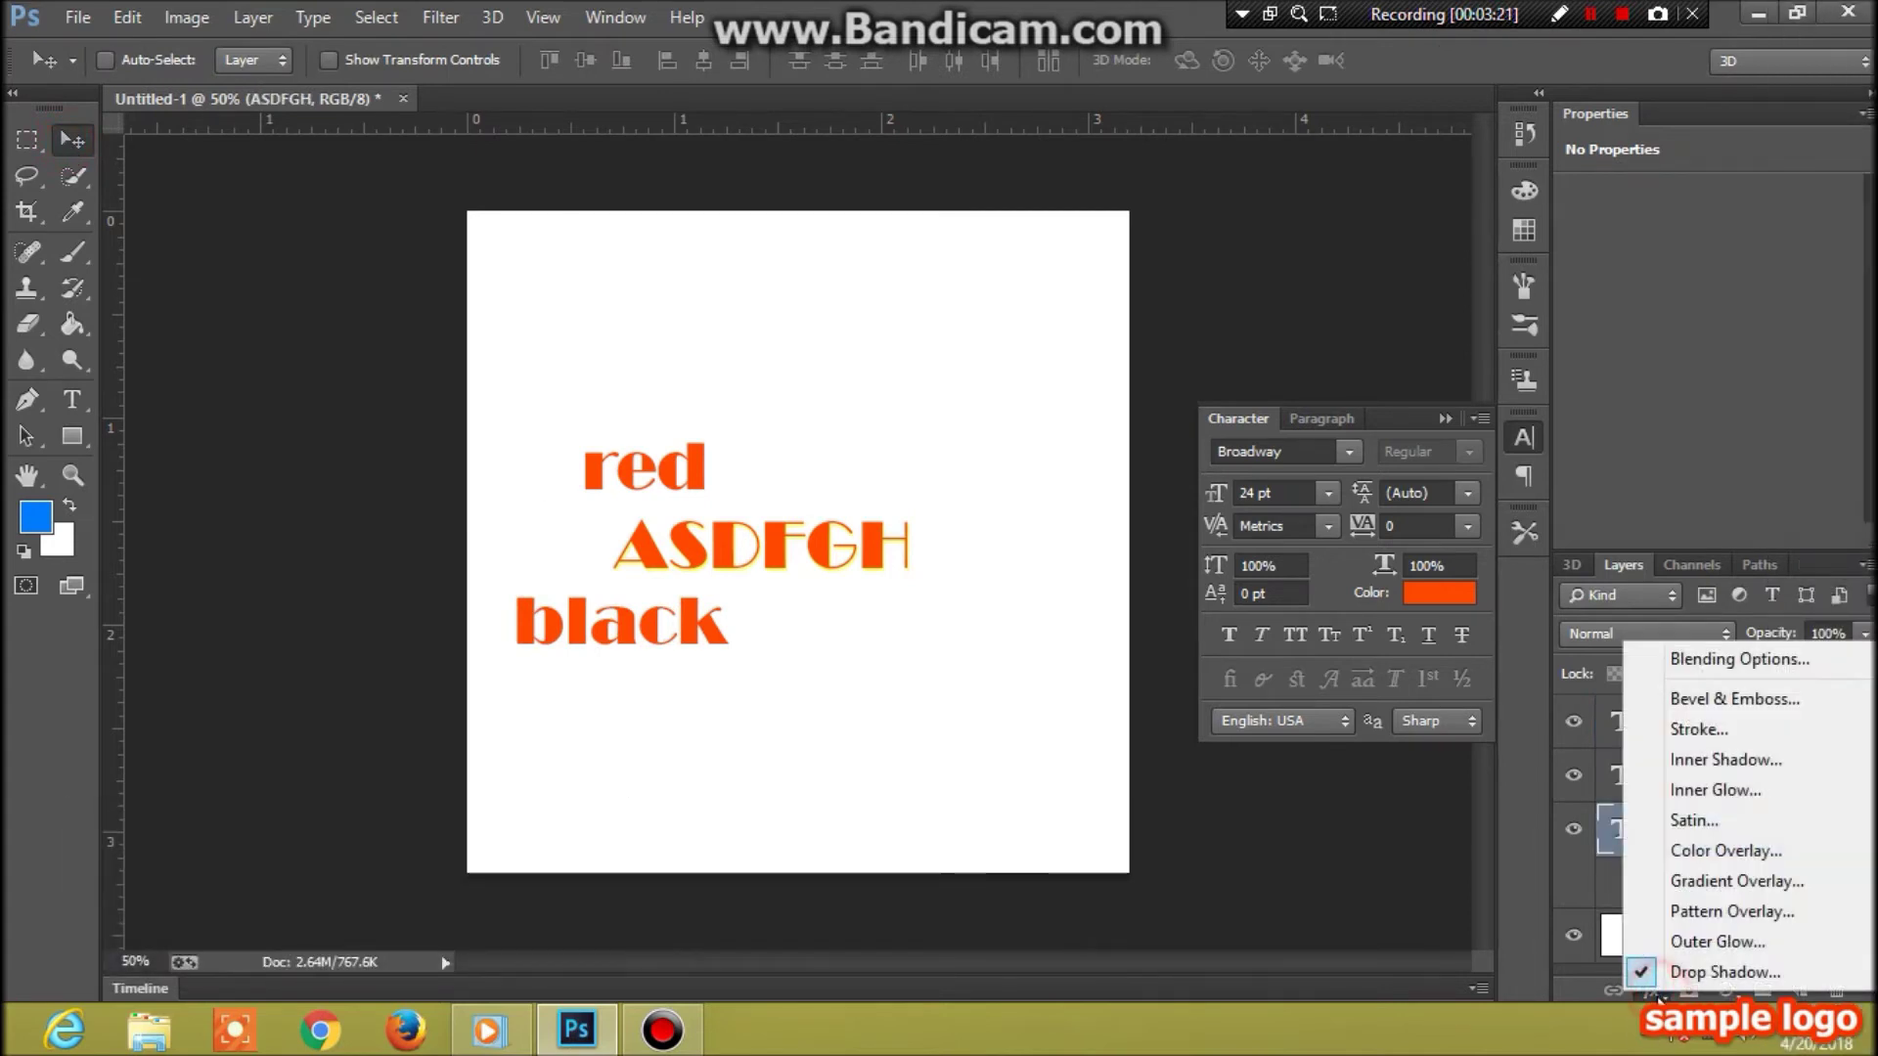
{"action": "left_click", "coordinate": [1675, 876]}
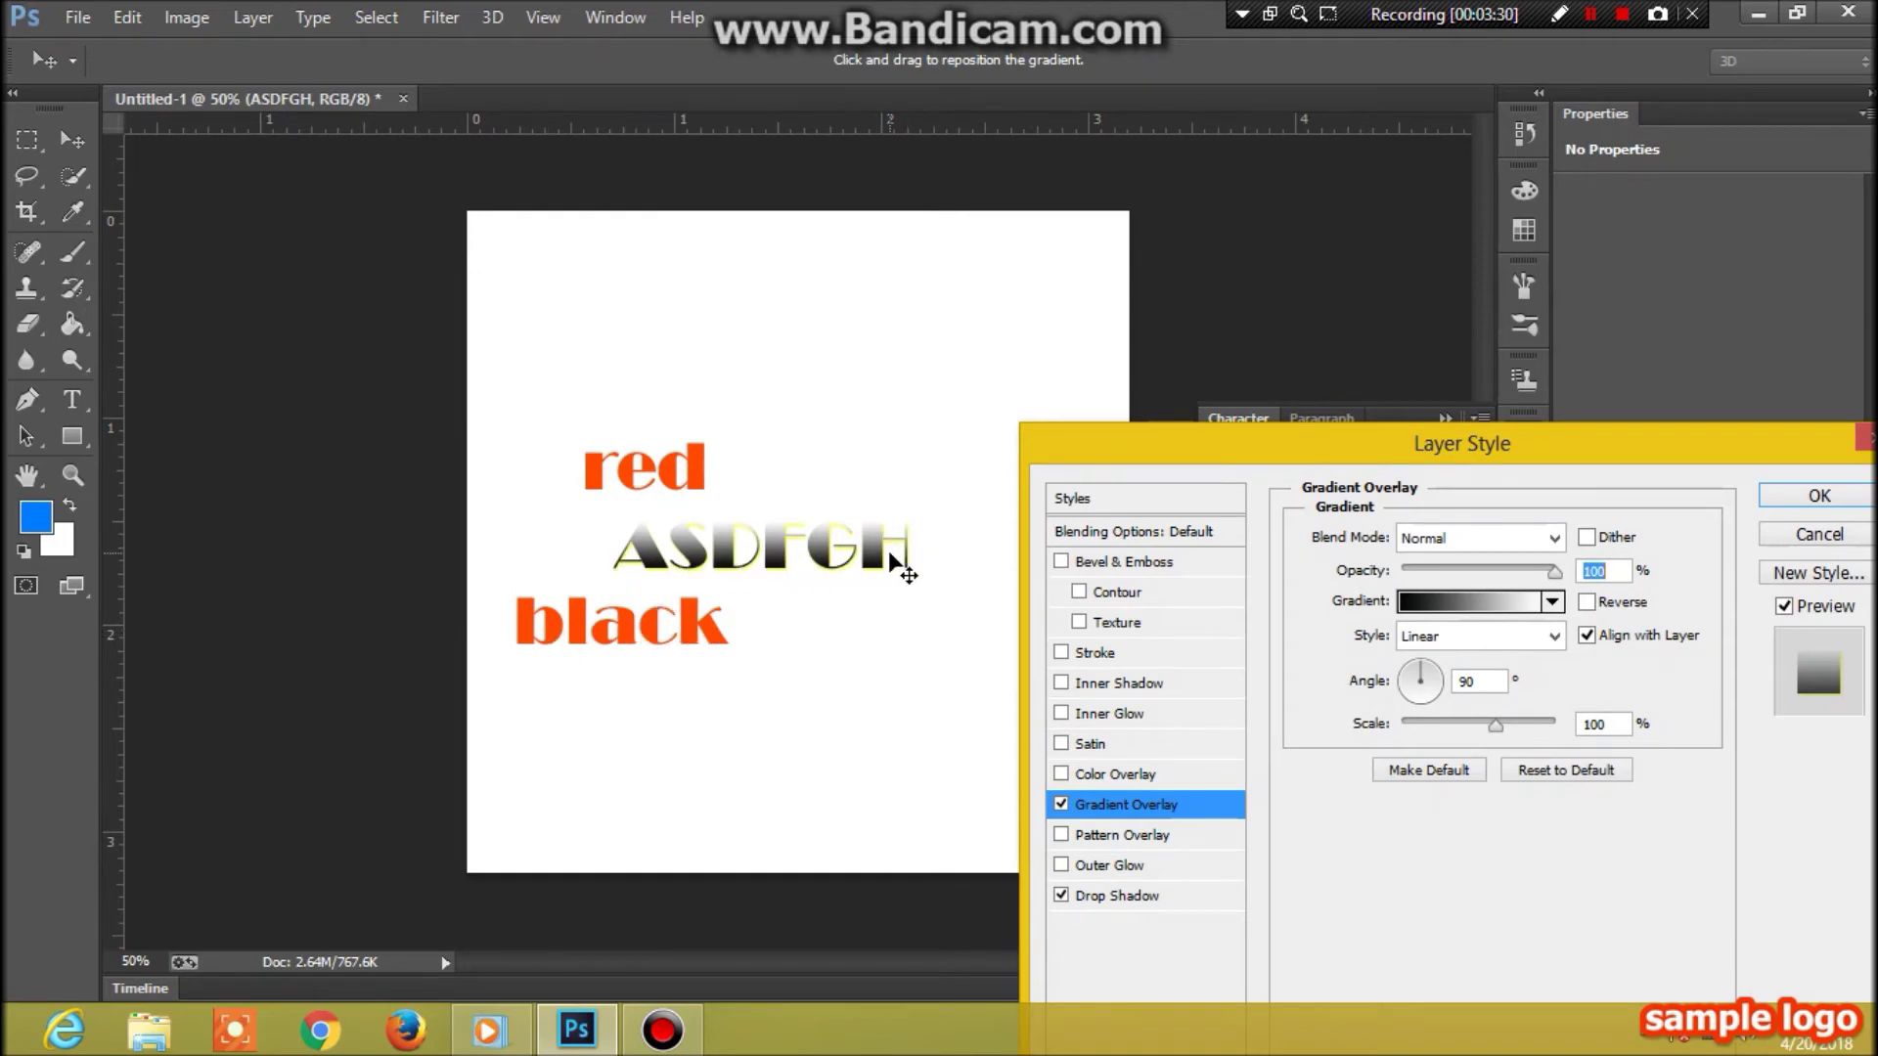
{"action": "left_click", "coordinate": [1474, 610]}
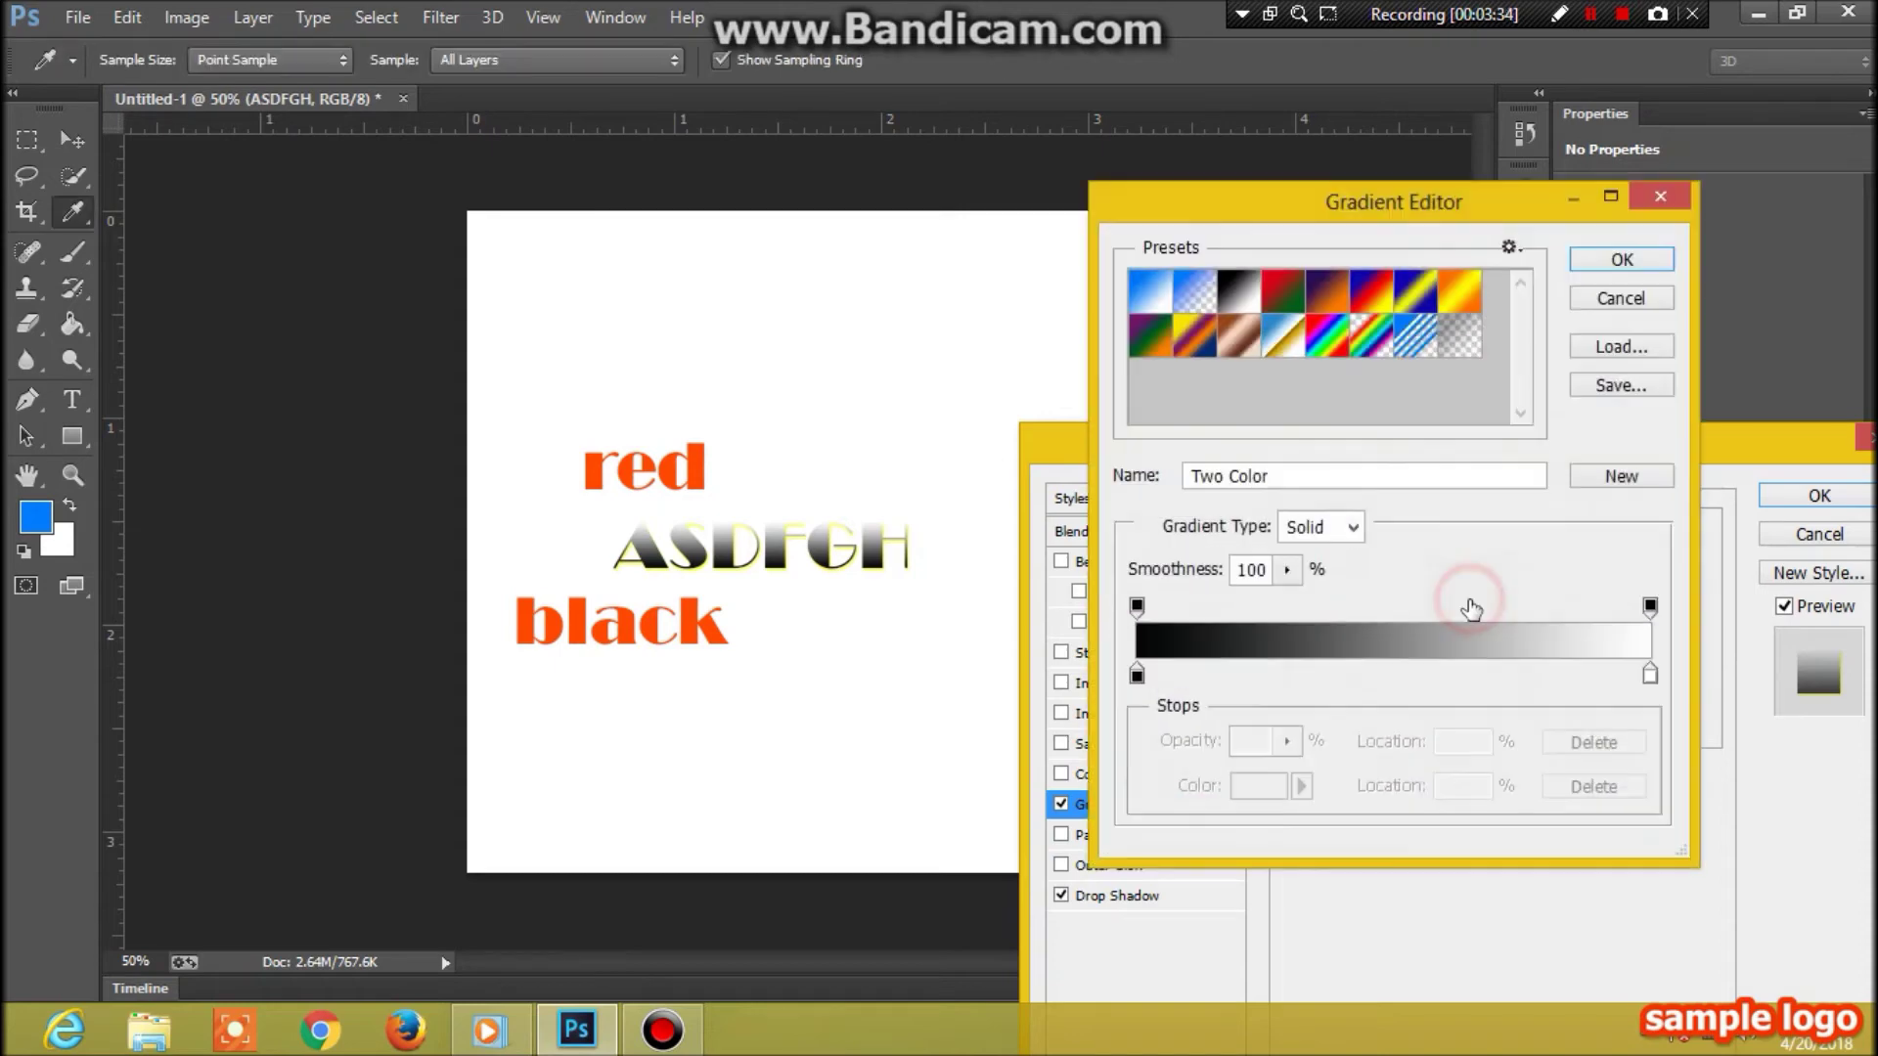
- Set the gradient's left colour stop to red ff3300
{"action": "left_click", "coordinate": [1137, 675]}
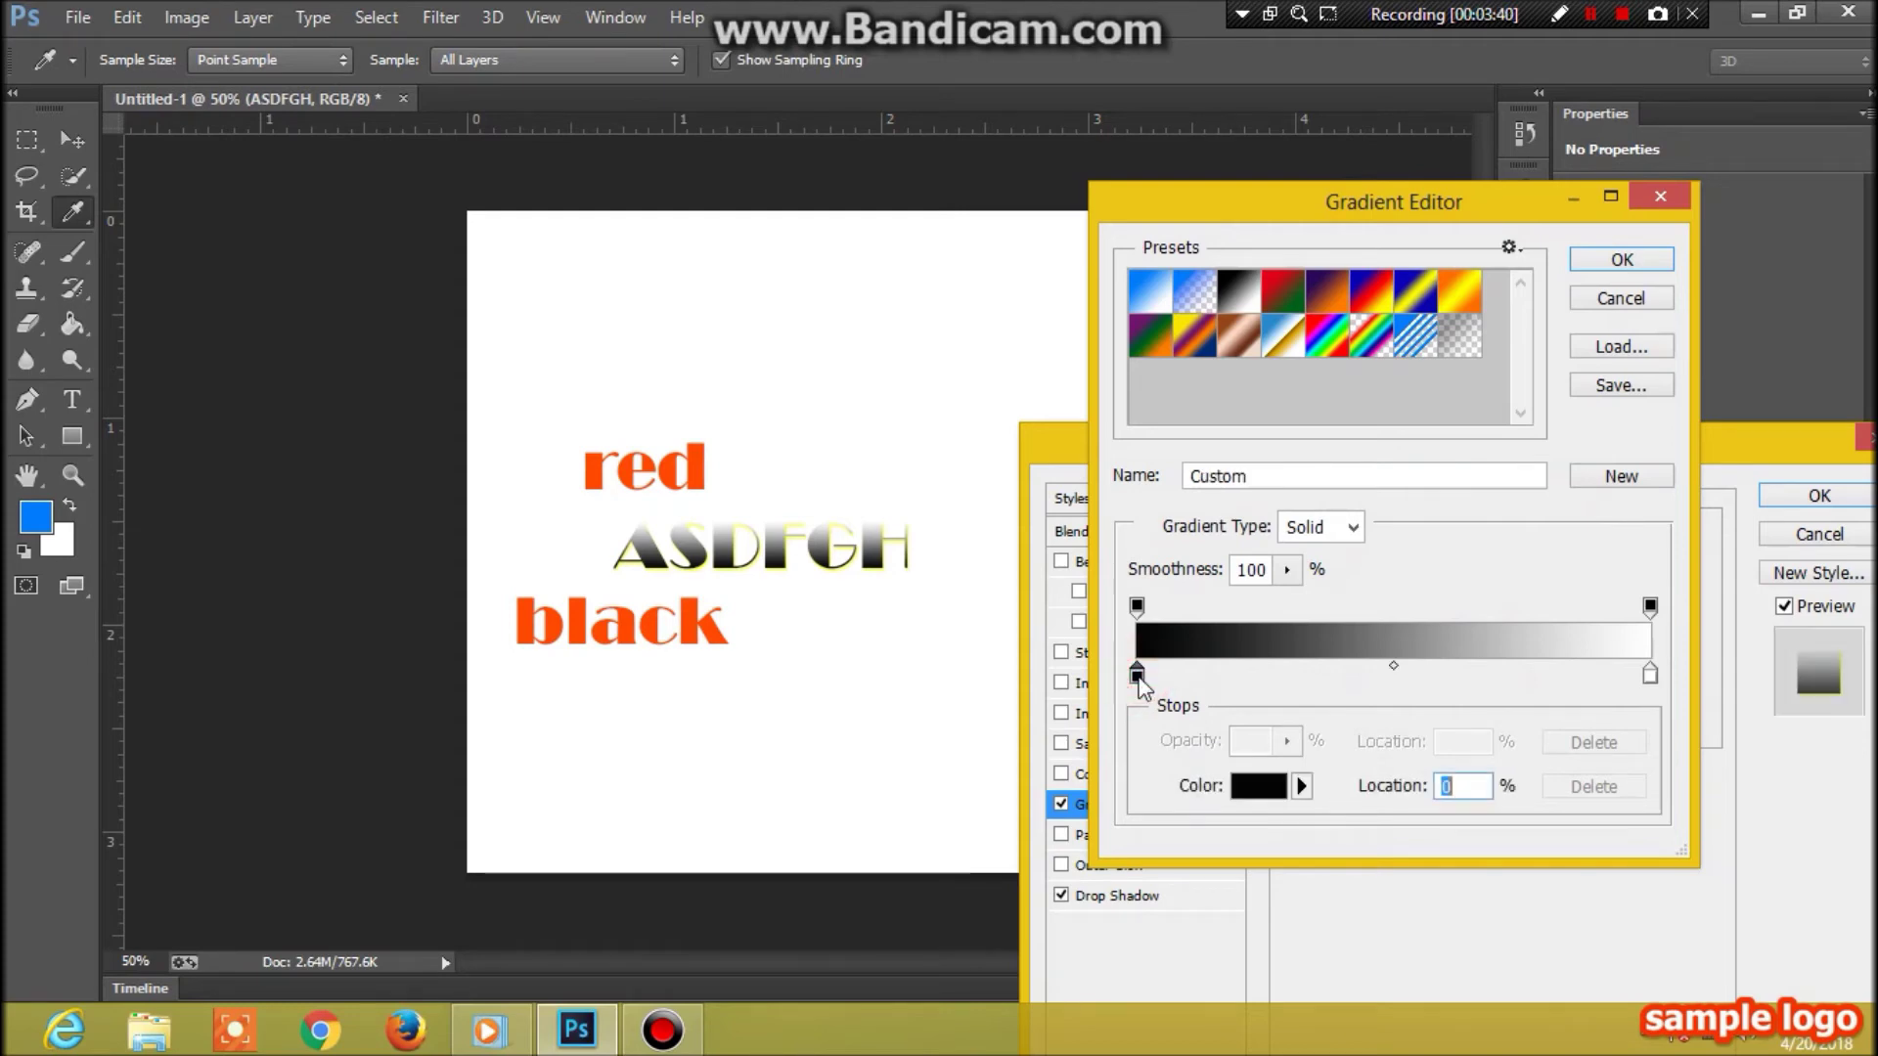
{"action": "left_click", "coordinate": [1264, 797]}
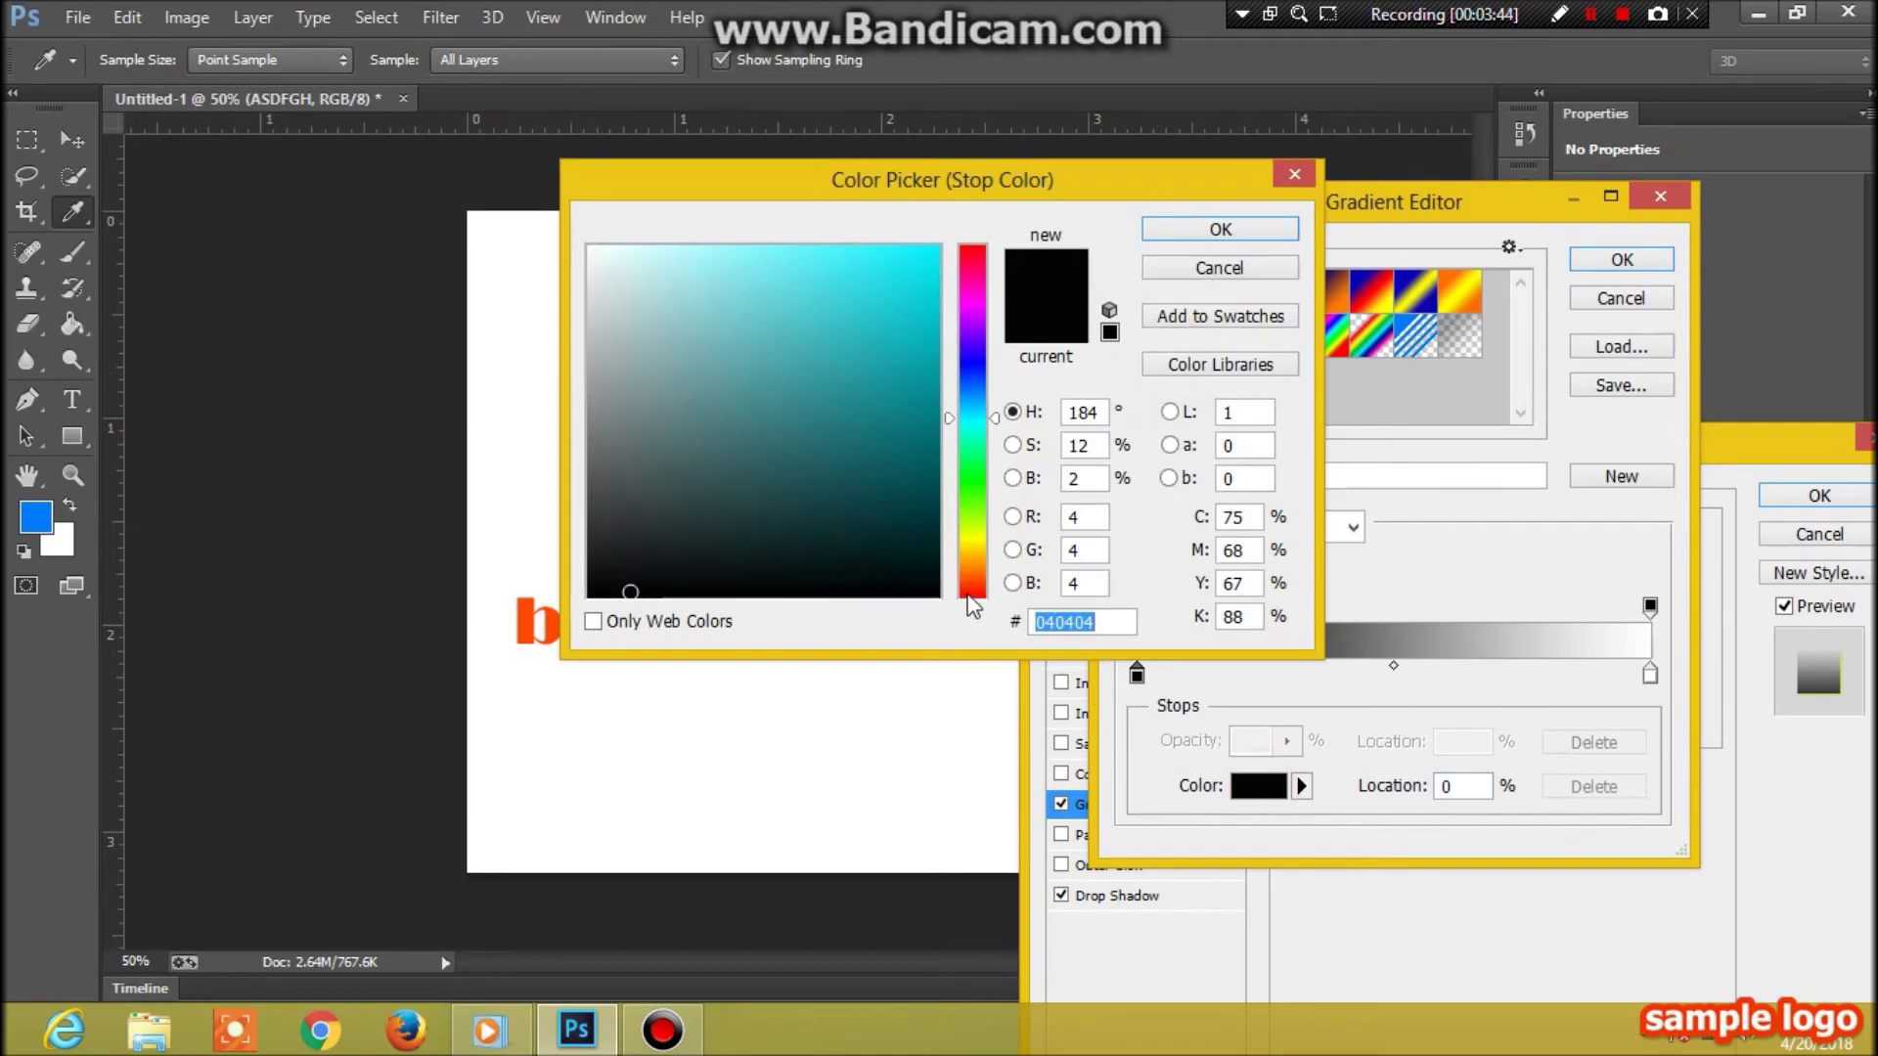
{"action": "left_click", "coordinate": [972, 594]}
{"action": "left_click", "coordinate": [938, 254]}
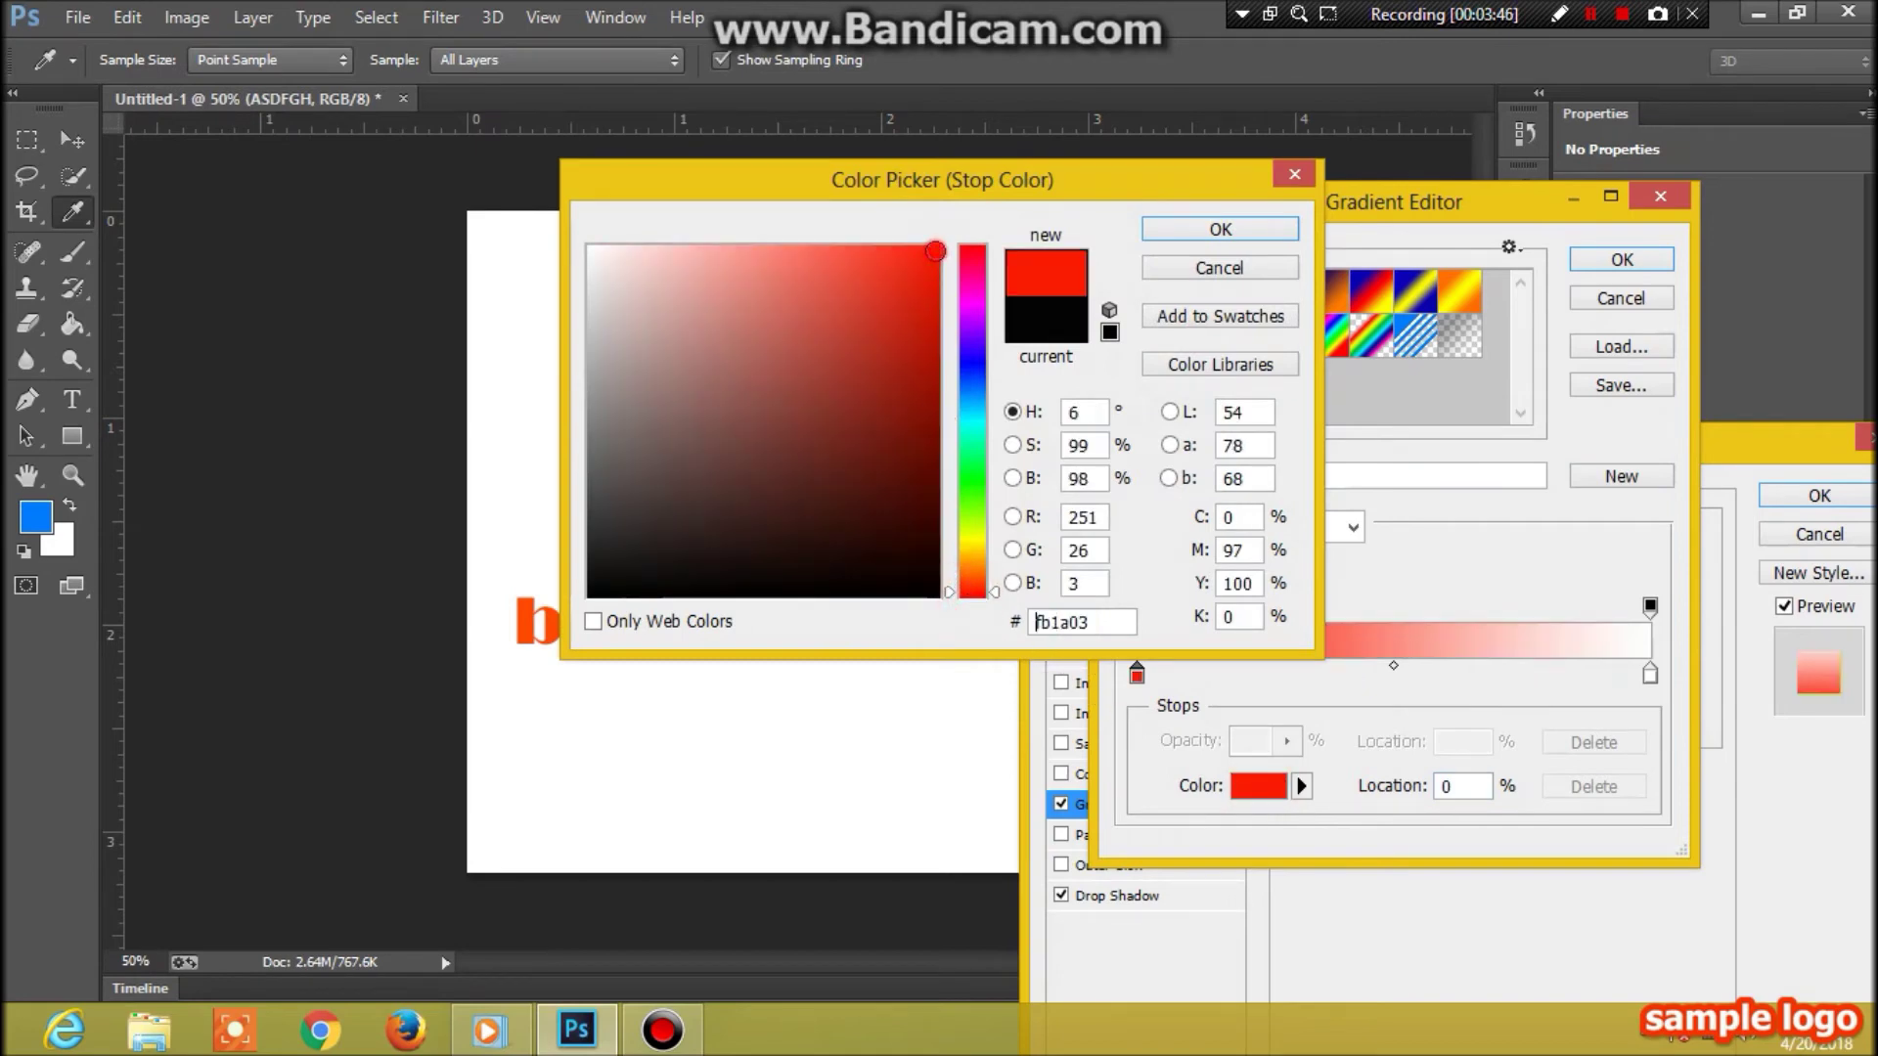
{"action": "left_click", "coordinate": [1110, 330]}
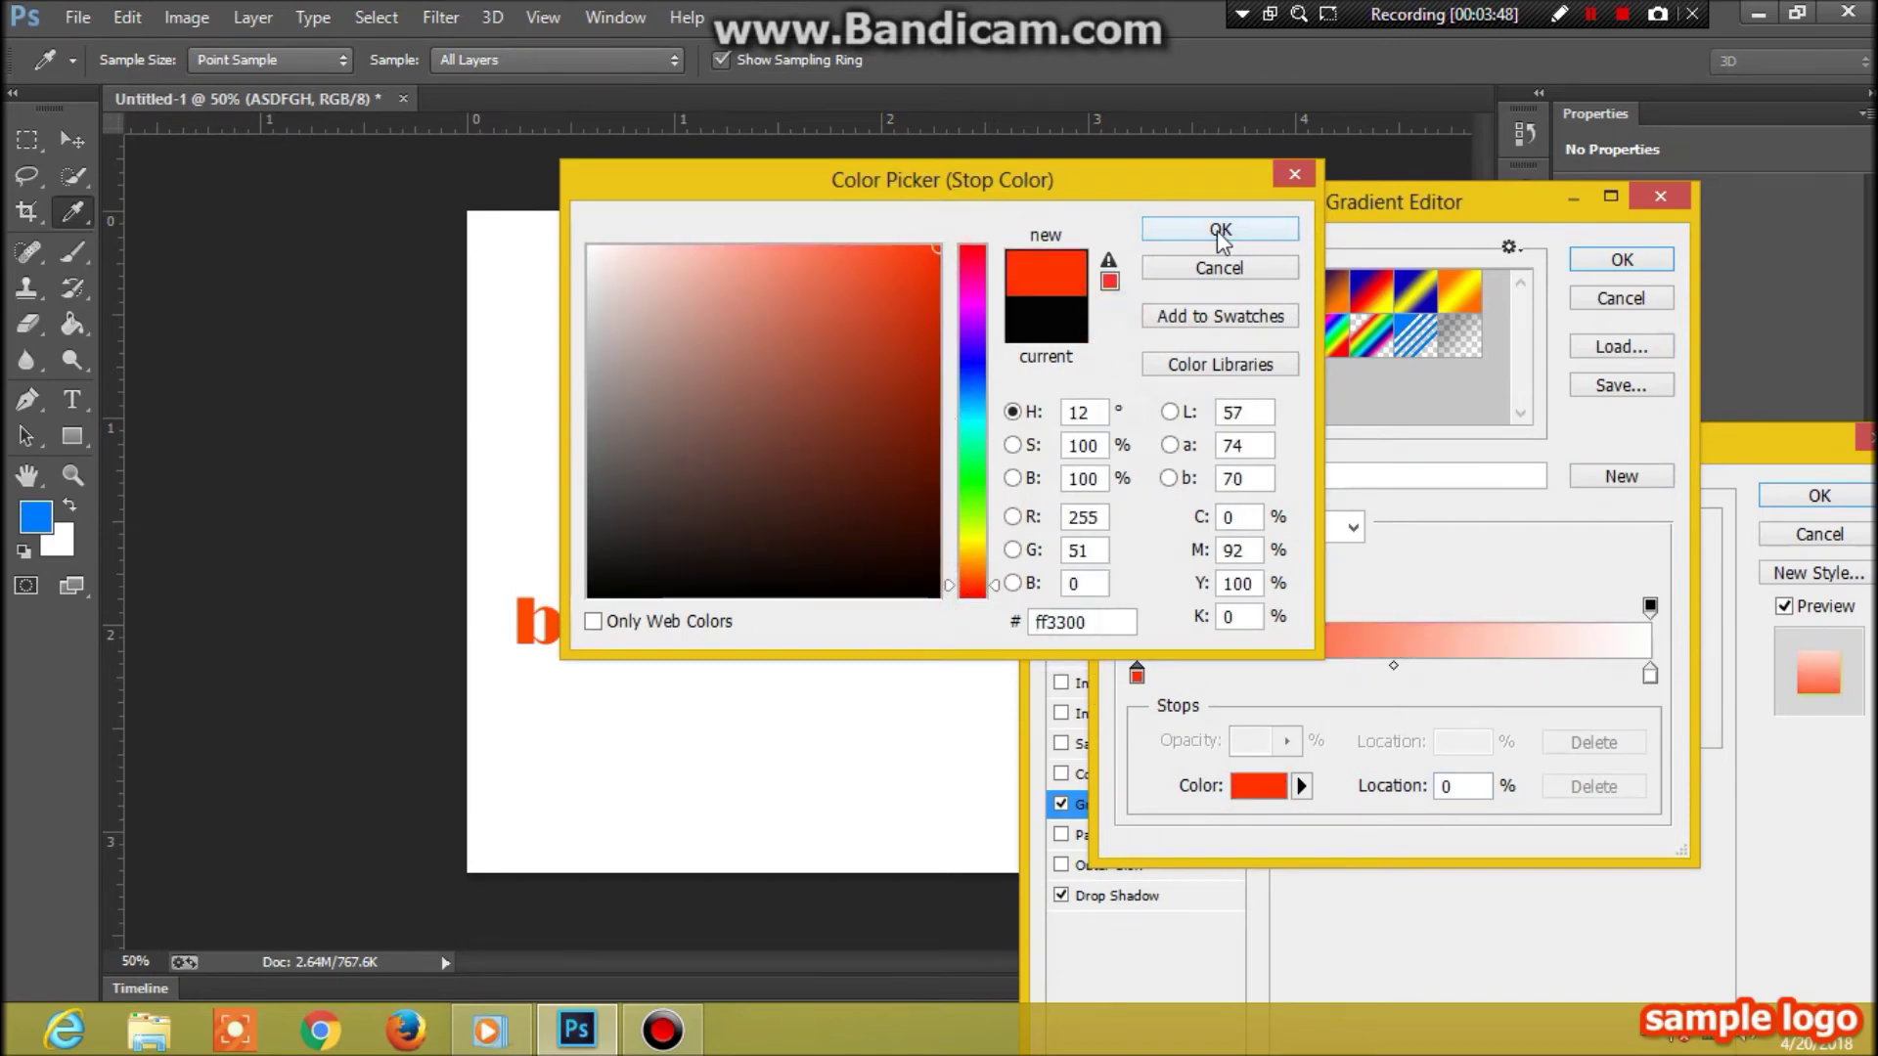
{"action": "left_click", "coordinate": [1220, 231]}
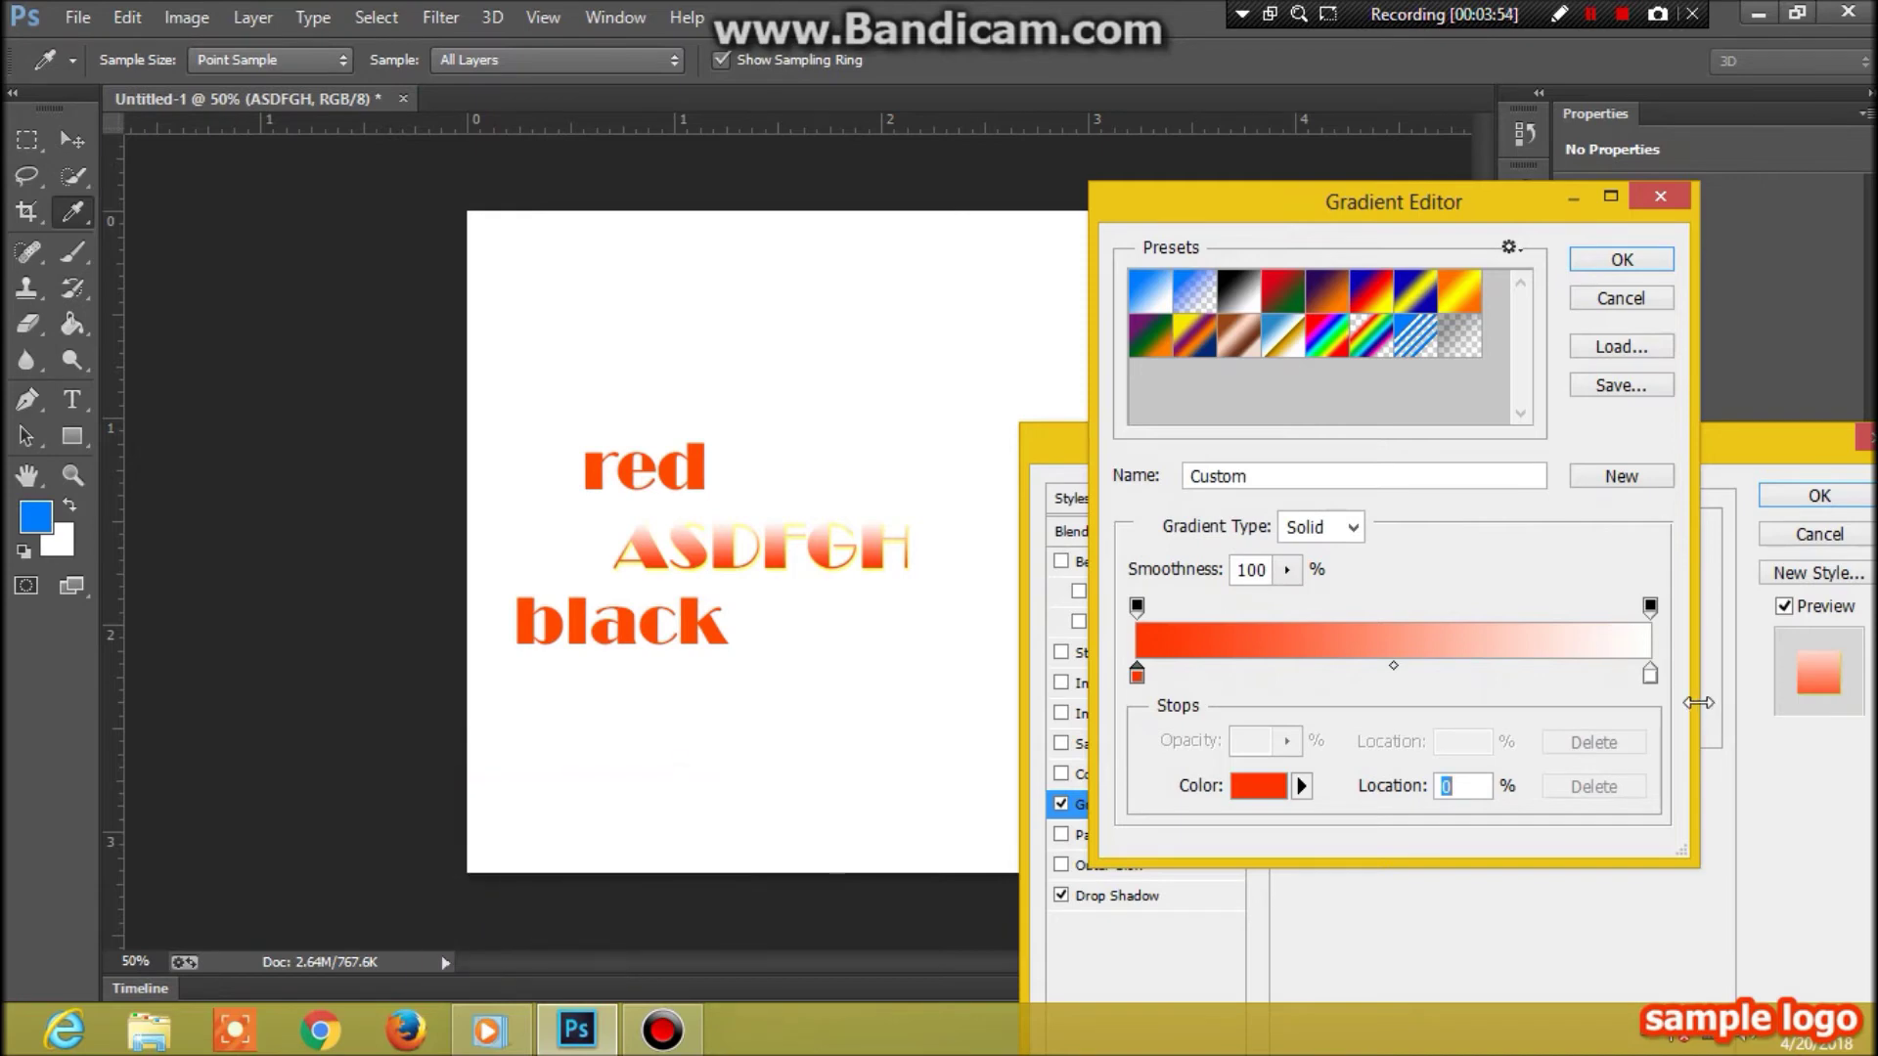
- Set the gradient's right colour stop to black 000000
{"action": "left_click", "coordinate": [1651, 674]}
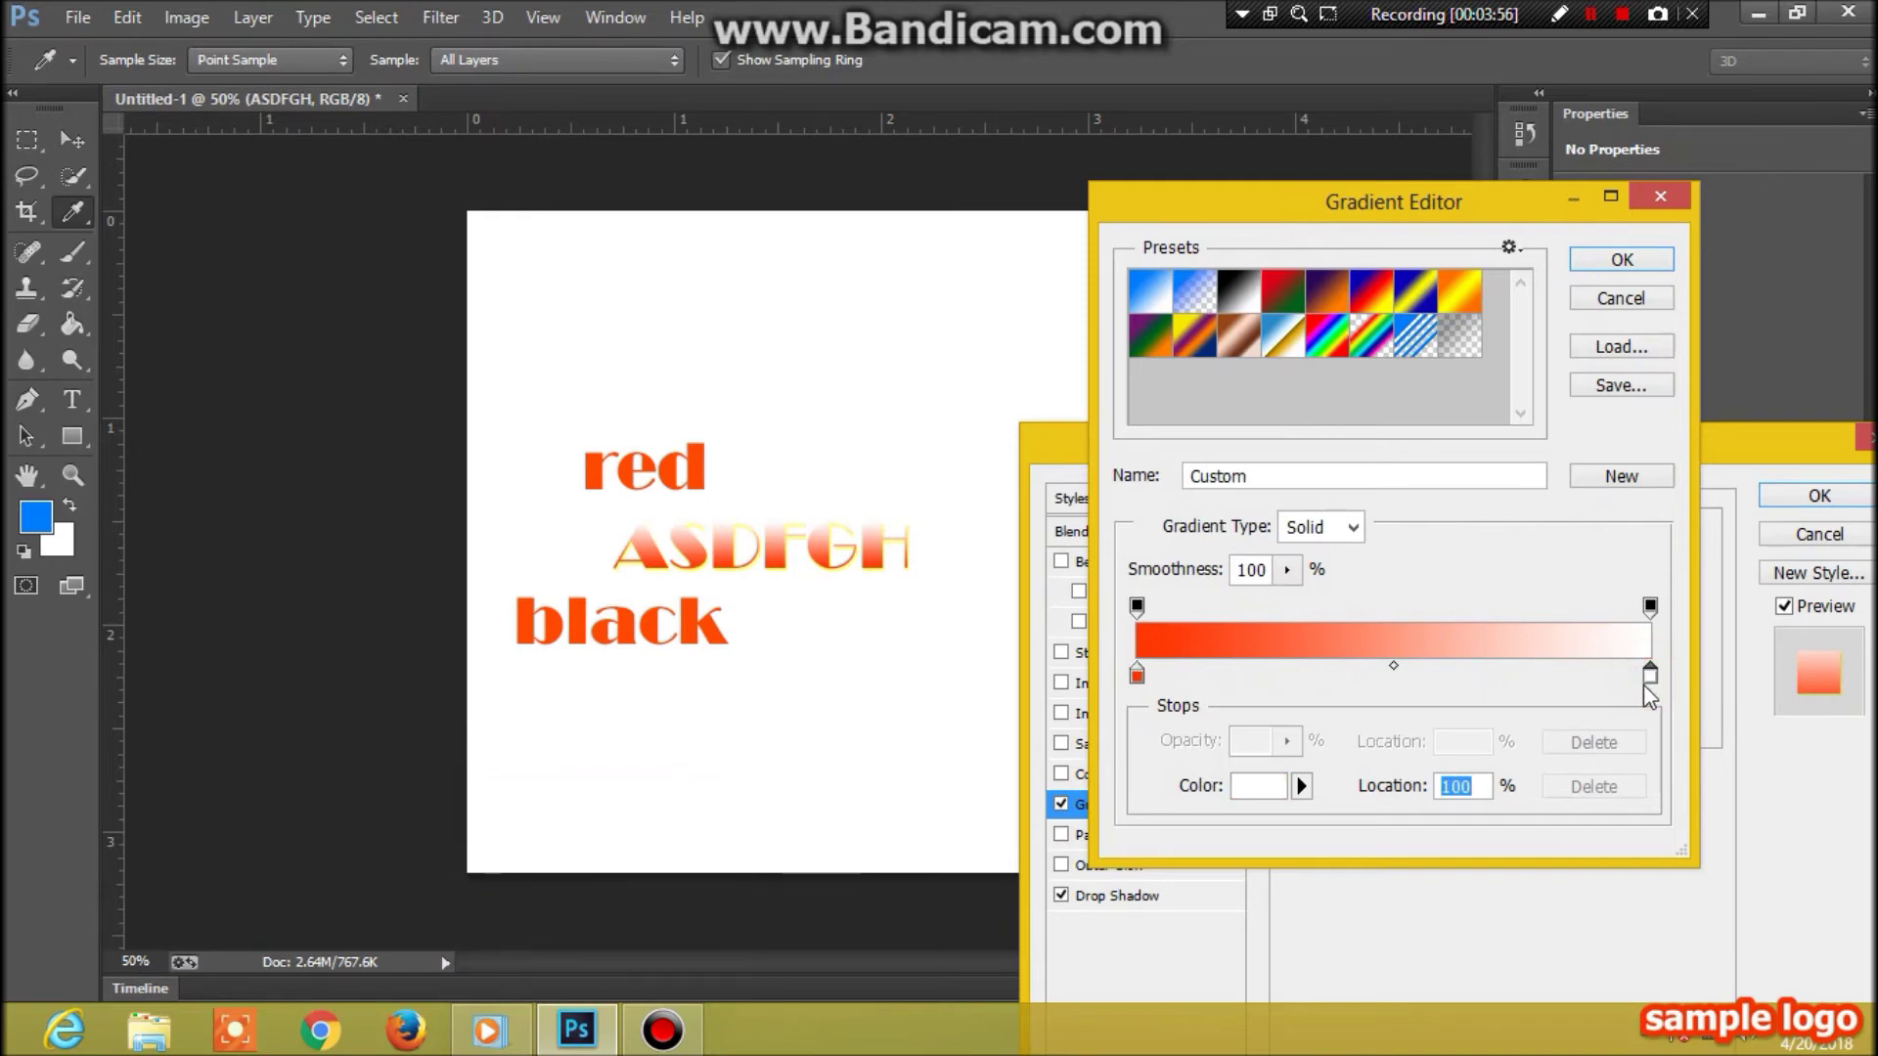
{"action": "left_click", "coordinate": [1259, 787]}
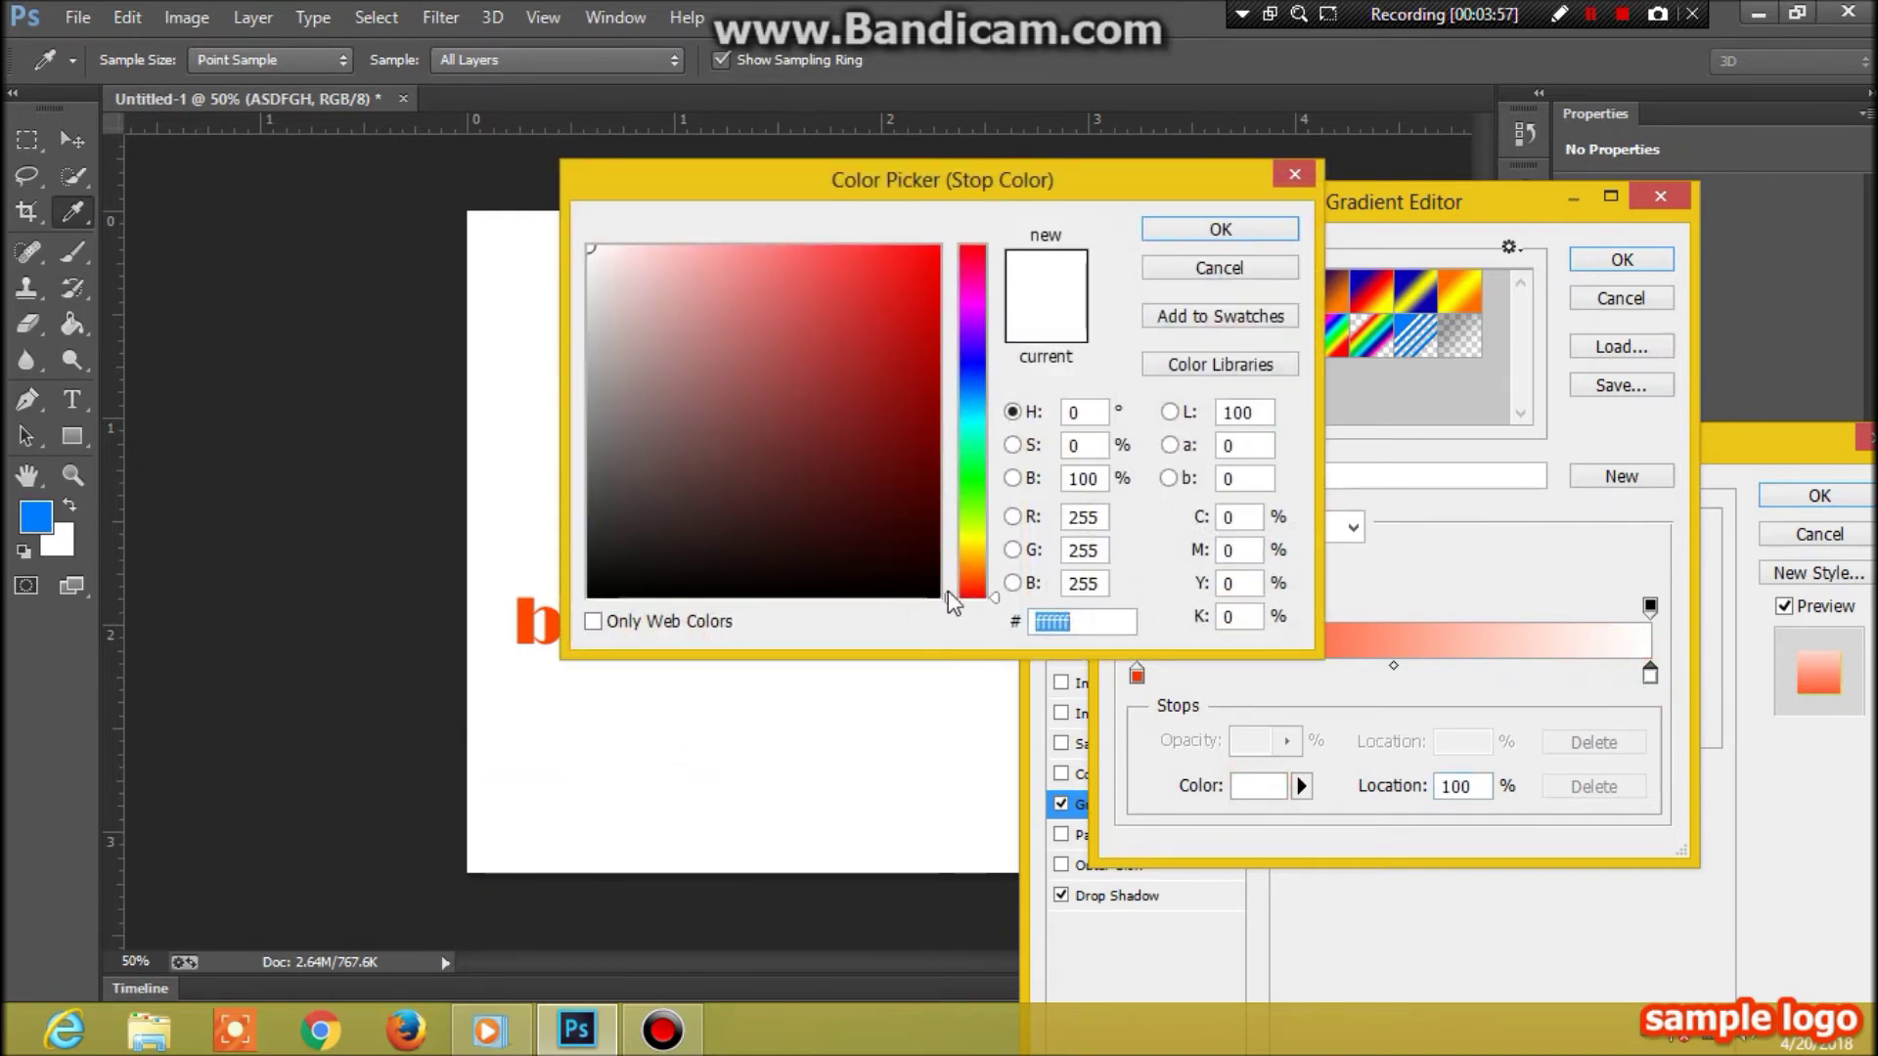
{"action": "left_click", "coordinate": [936, 593]}
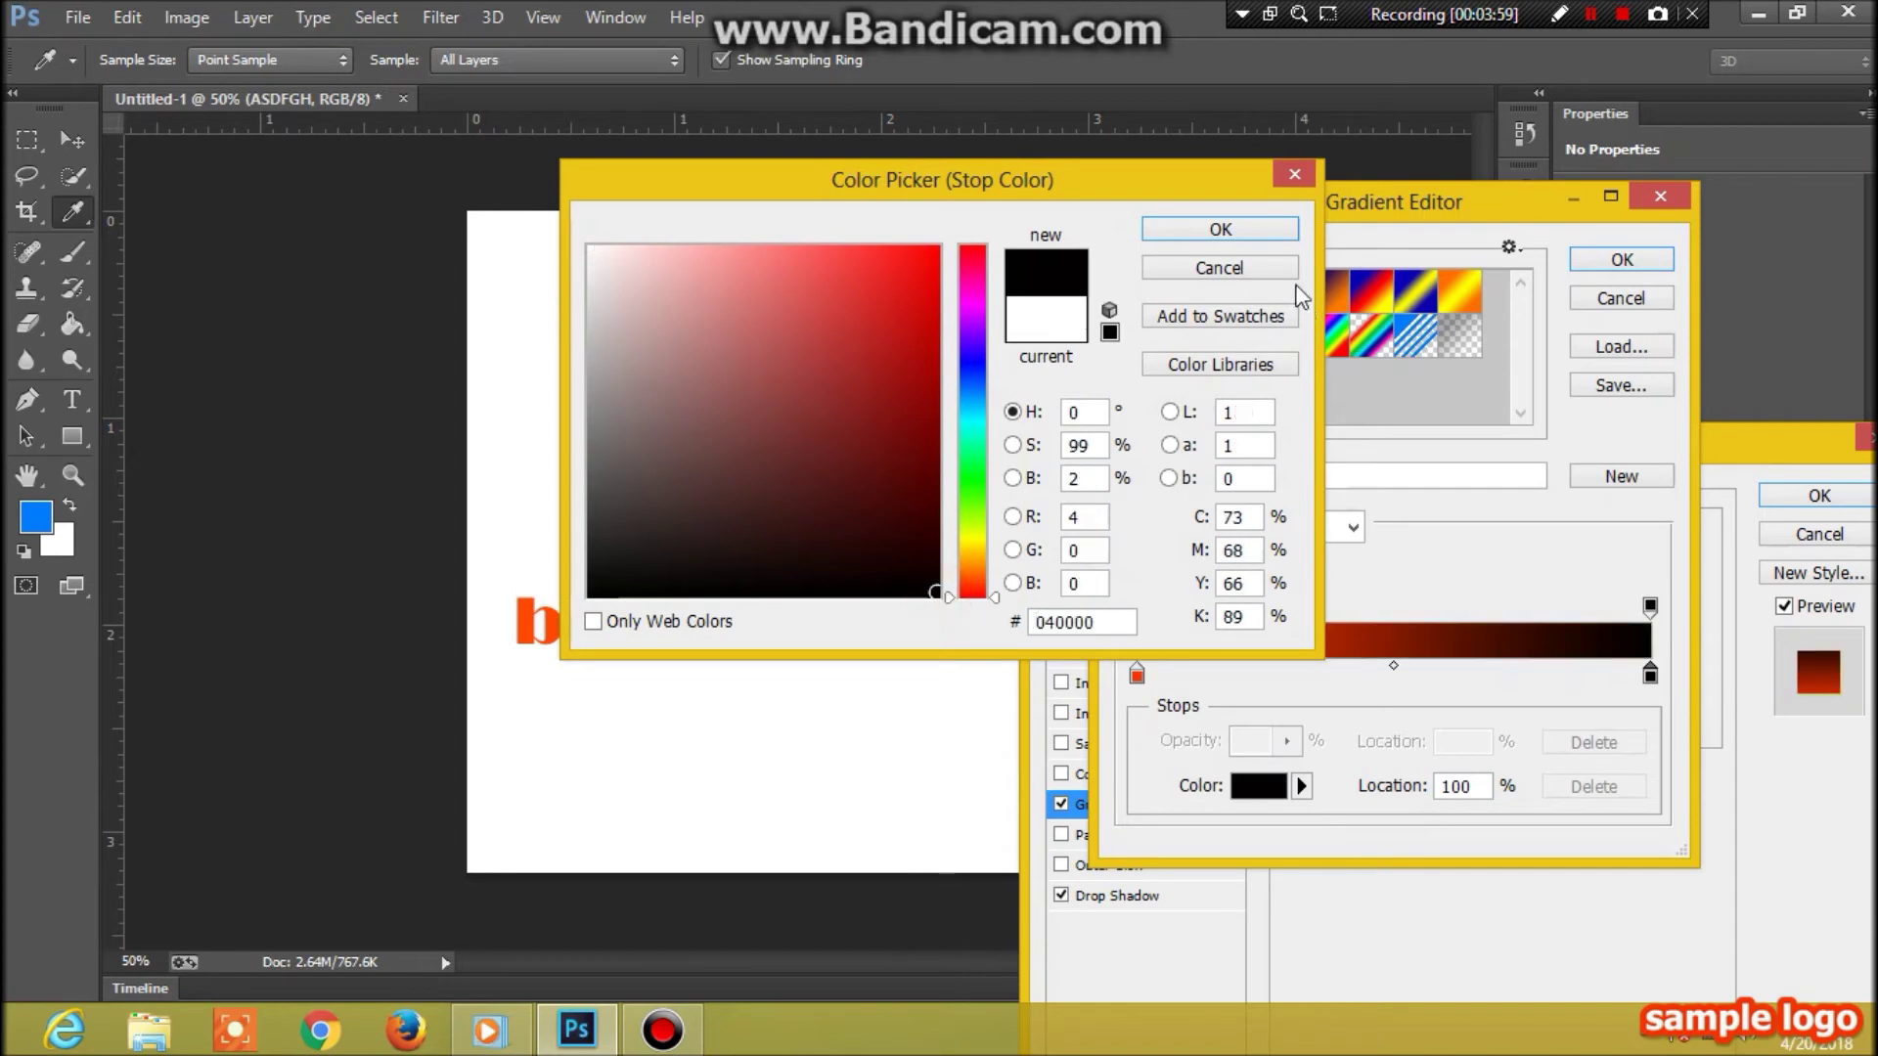
{"action": "left_click", "coordinate": [1110, 334]}
{"action": "left_click", "coordinate": [1230, 232]}
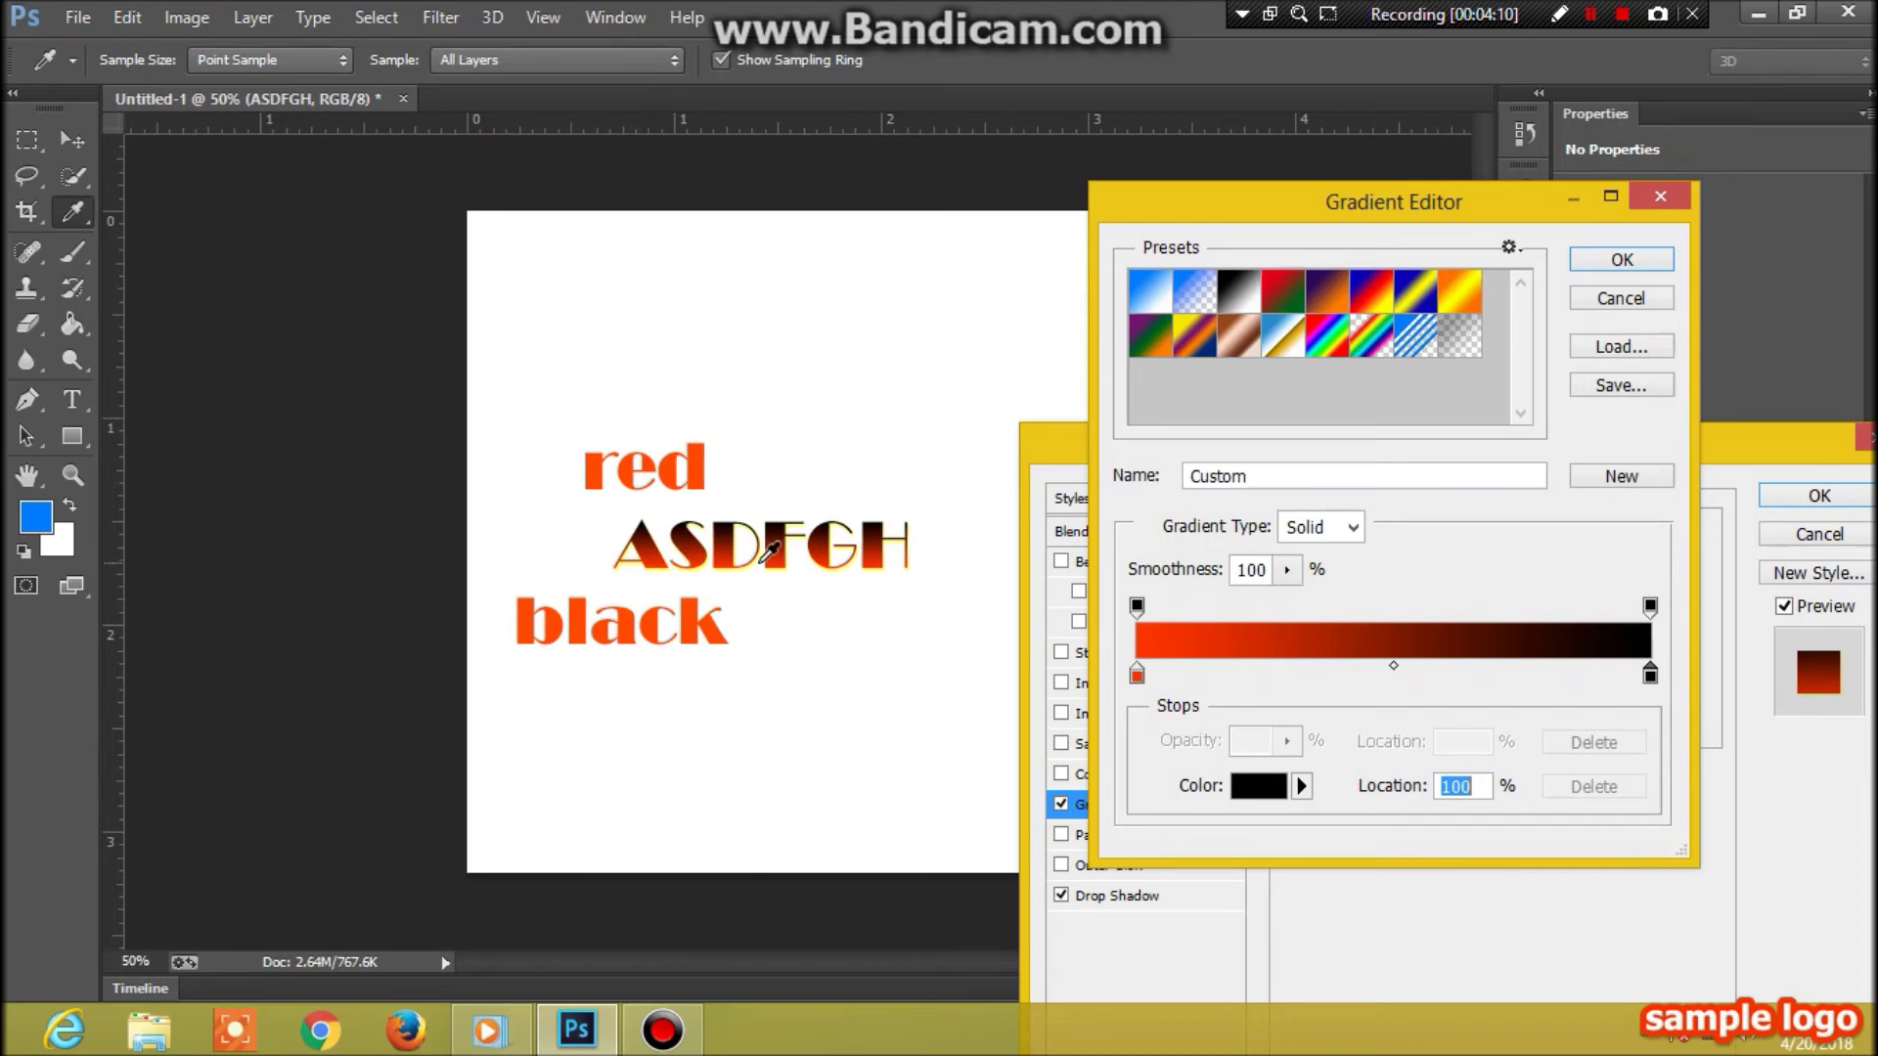
- Rearrange the stops so black sits at the left and red fills the rest, then accept
{"action": "left_click_drag", "start_coordinate": [1137, 675], "coordinate": [1428, 689]}
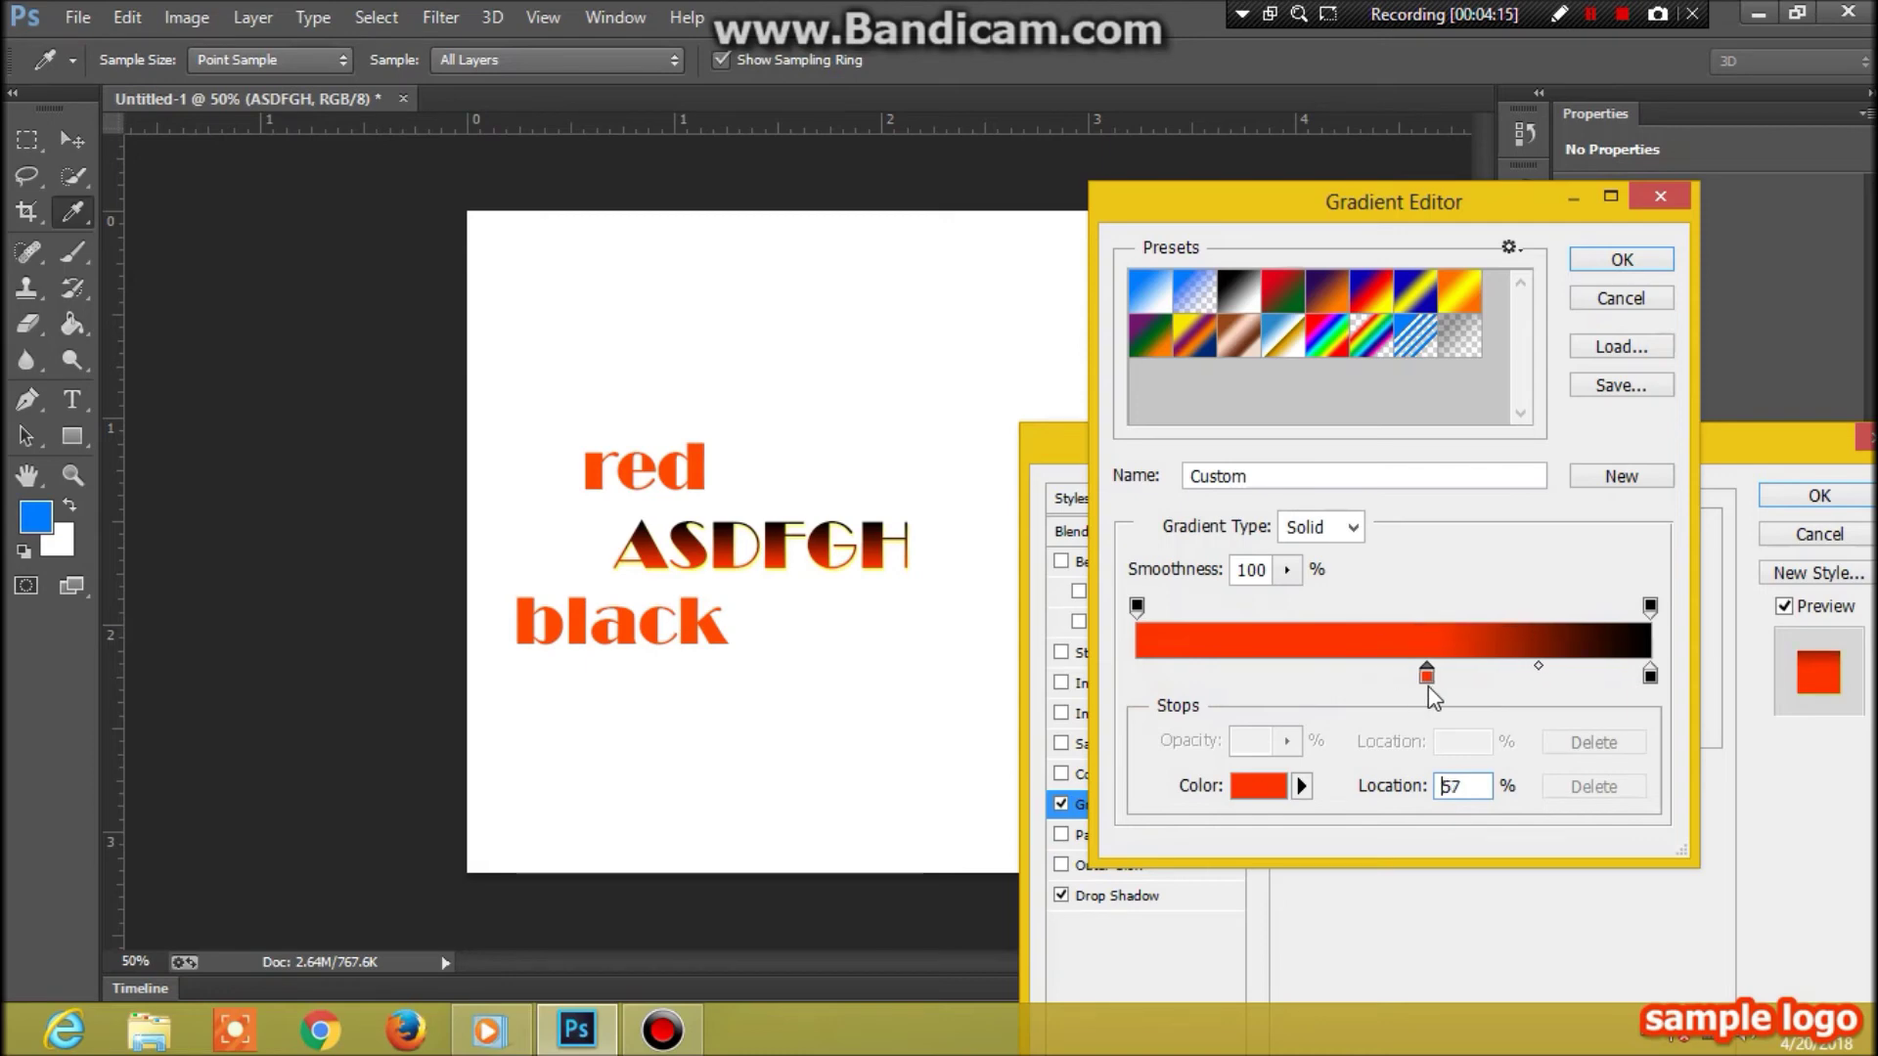
{"action": "mouse_move", "coordinate": [1626, 677]}
{"action": "left_mouse_down"}
{"action": "mouse_move", "coordinate": [1383, 684]}
{"action": "mouse_move", "coordinate": [1682, 673]}
{"action": "mouse_move", "coordinate": [1147, 694]}
{"action": "left_mouse_up"}
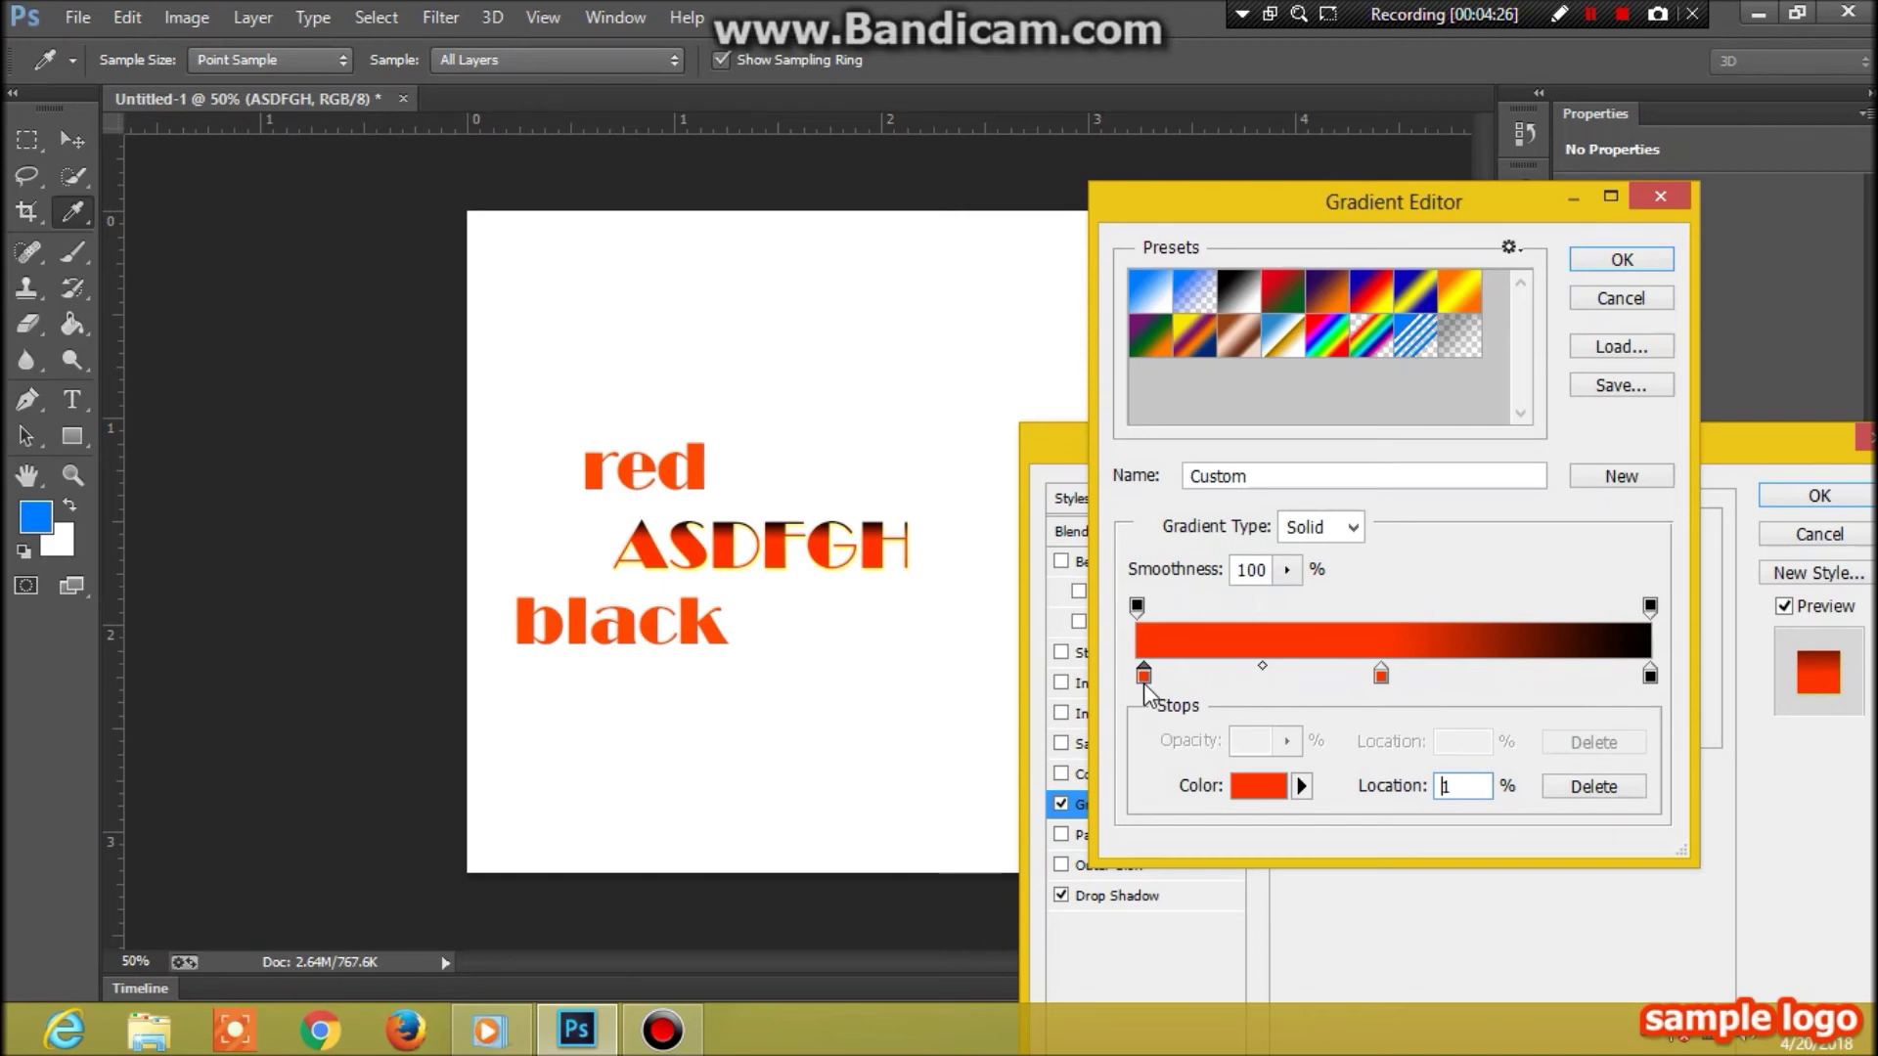
{"action": "mouse_move", "coordinate": [1381, 676]}
{"action": "left_mouse_down"}
{"action": "mouse_move", "coordinate": [1635, 682]}
{"action": "mouse_move", "coordinate": [1201, 677]}
{"action": "left_mouse_up"}
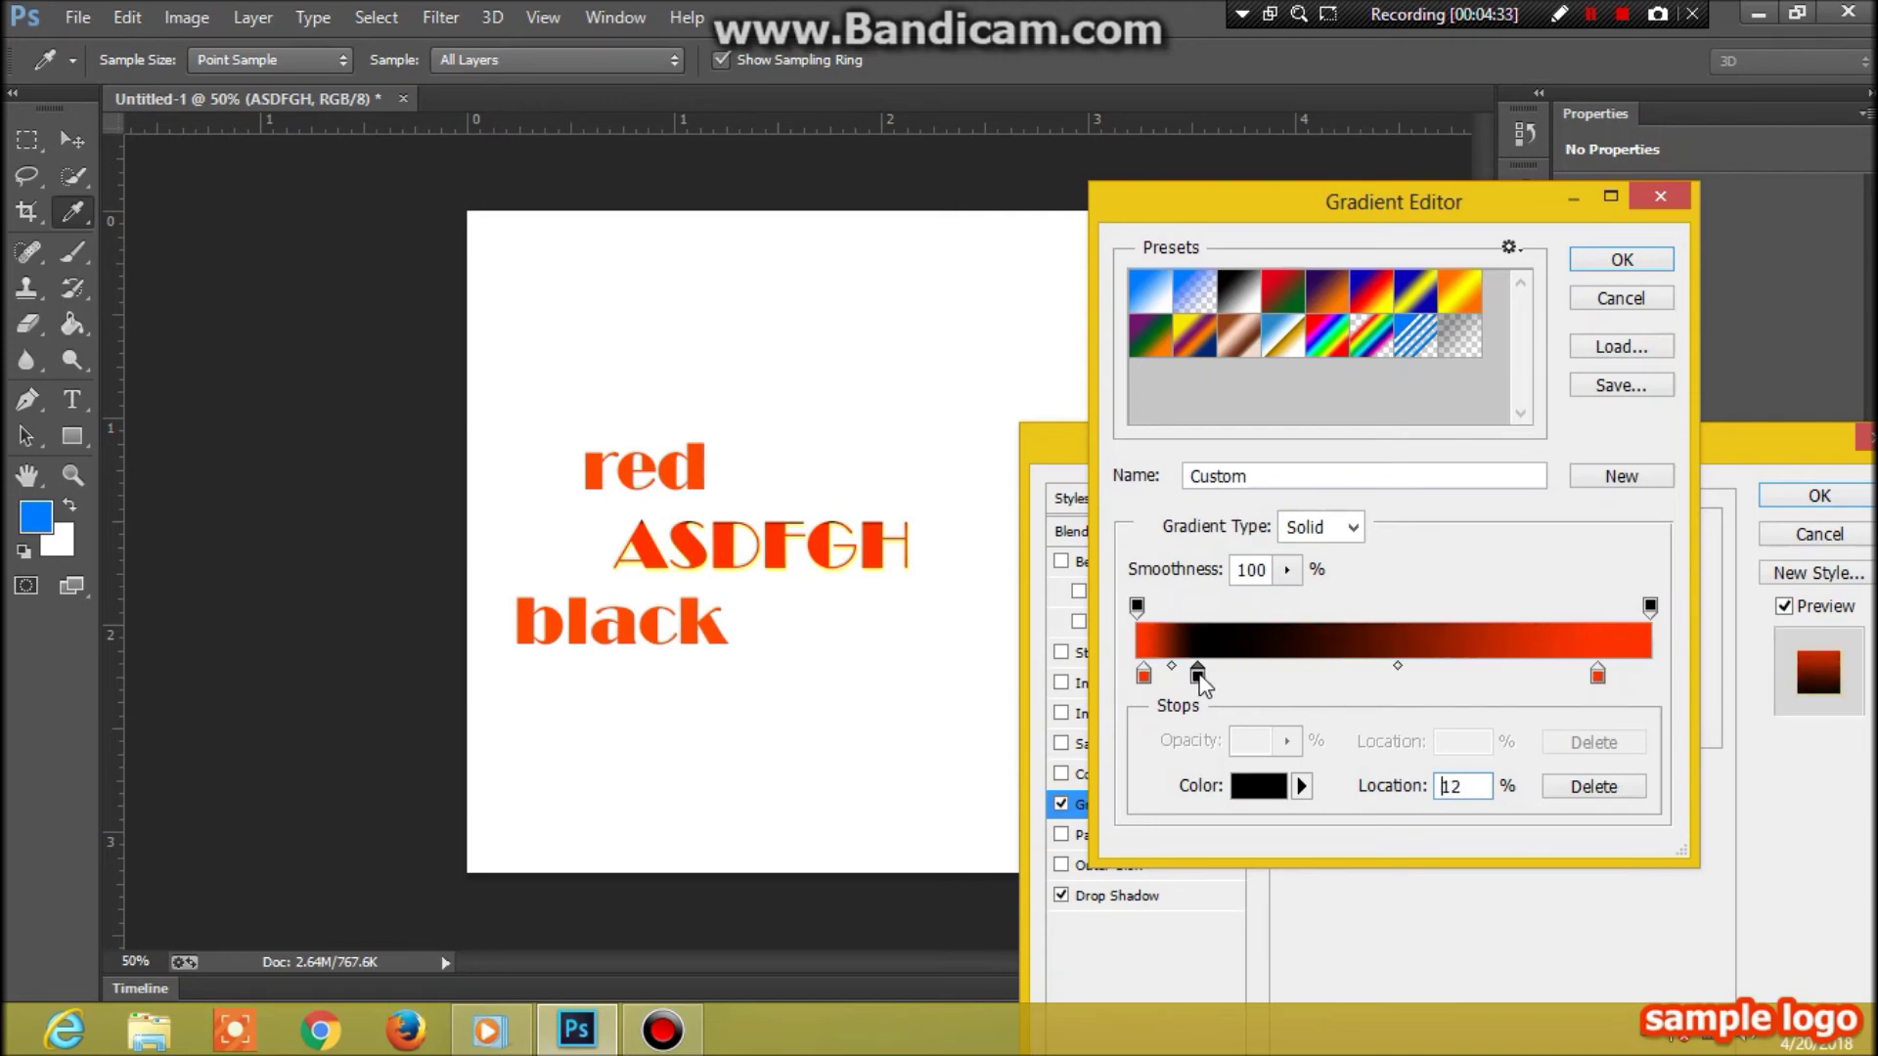
{"action": "mouse_move", "coordinate": [1200, 682]}
{"action": "left_mouse_down"}
{"action": "mouse_move", "coordinate": [1140, 680]}
{"action": "mouse_move", "coordinate": [1370, 677]}
{"action": "left_mouse_up"}
{"action": "left_click", "coordinate": [1144, 676]}
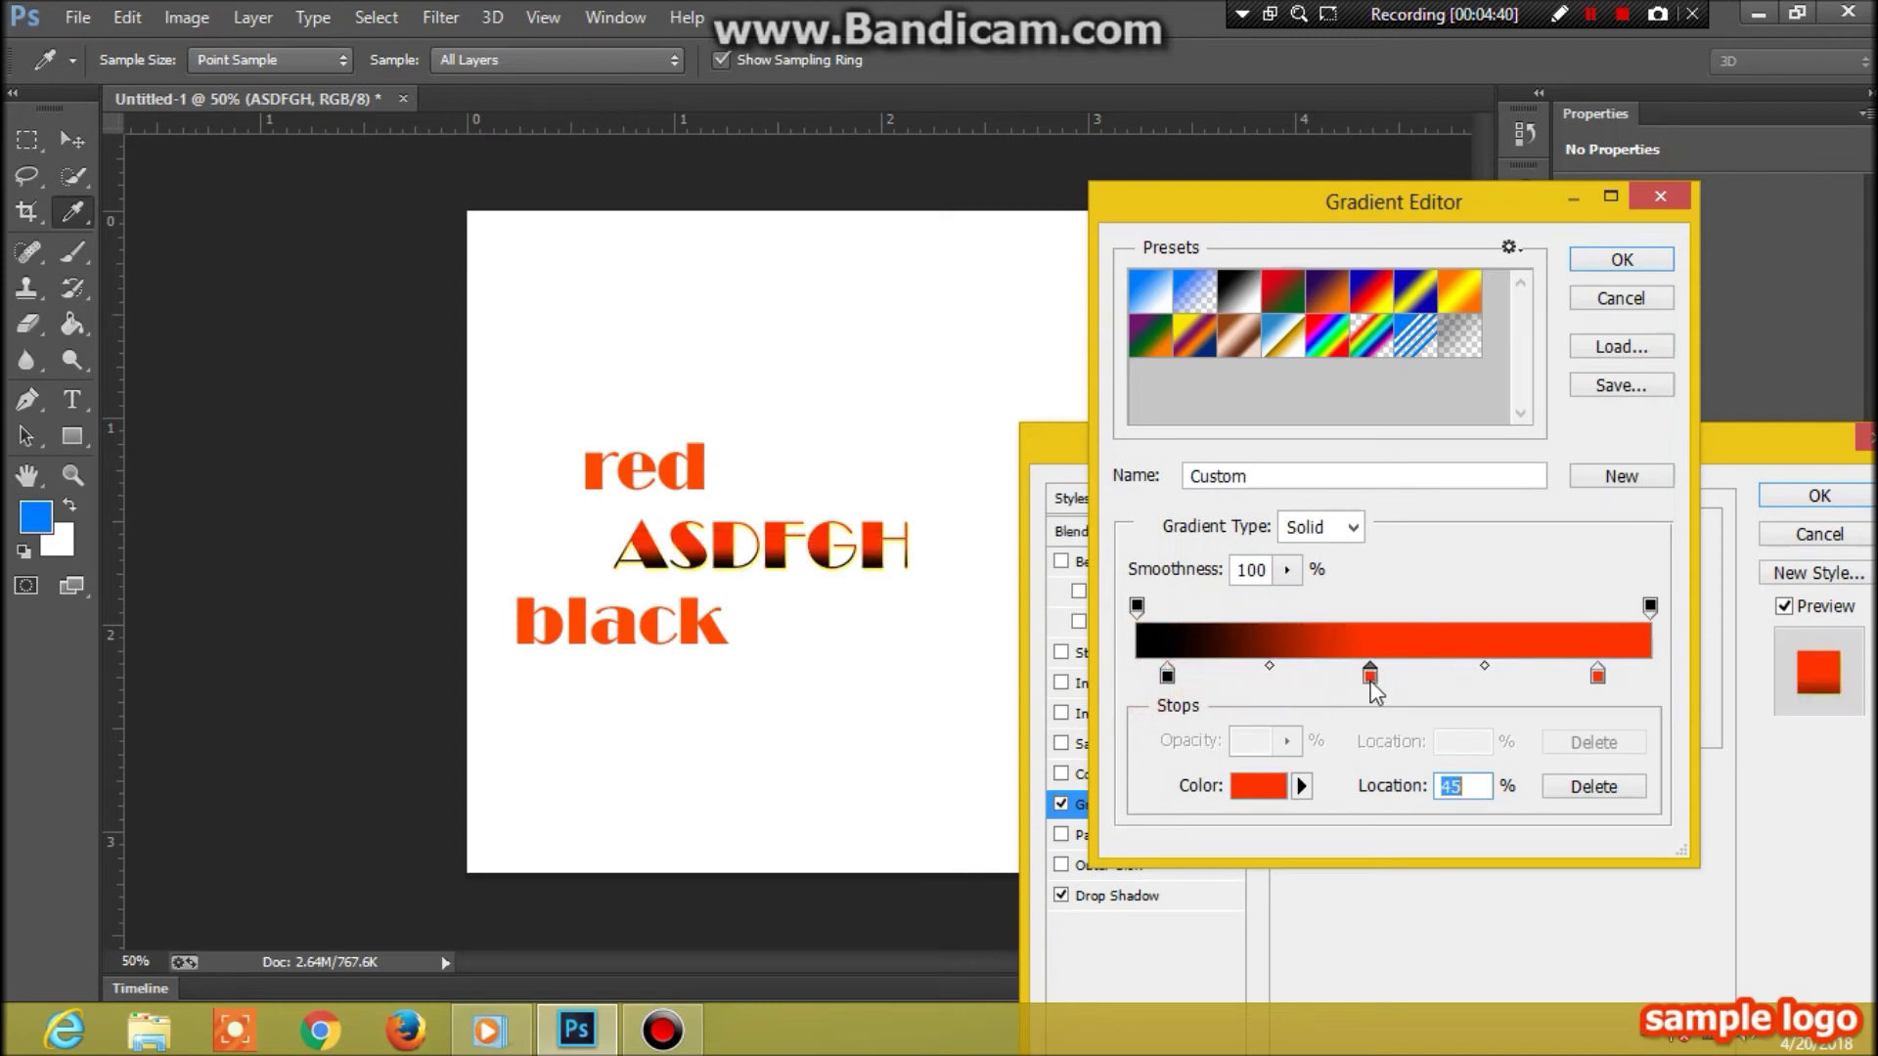
{"action": "left_click_drag", "start_coordinate": [1371, 685], "coordinate": [1518, 682]}
{"action": "left_click_drag", "start_coordinate": [1647, 687], "coordinate": [1653, 685]}
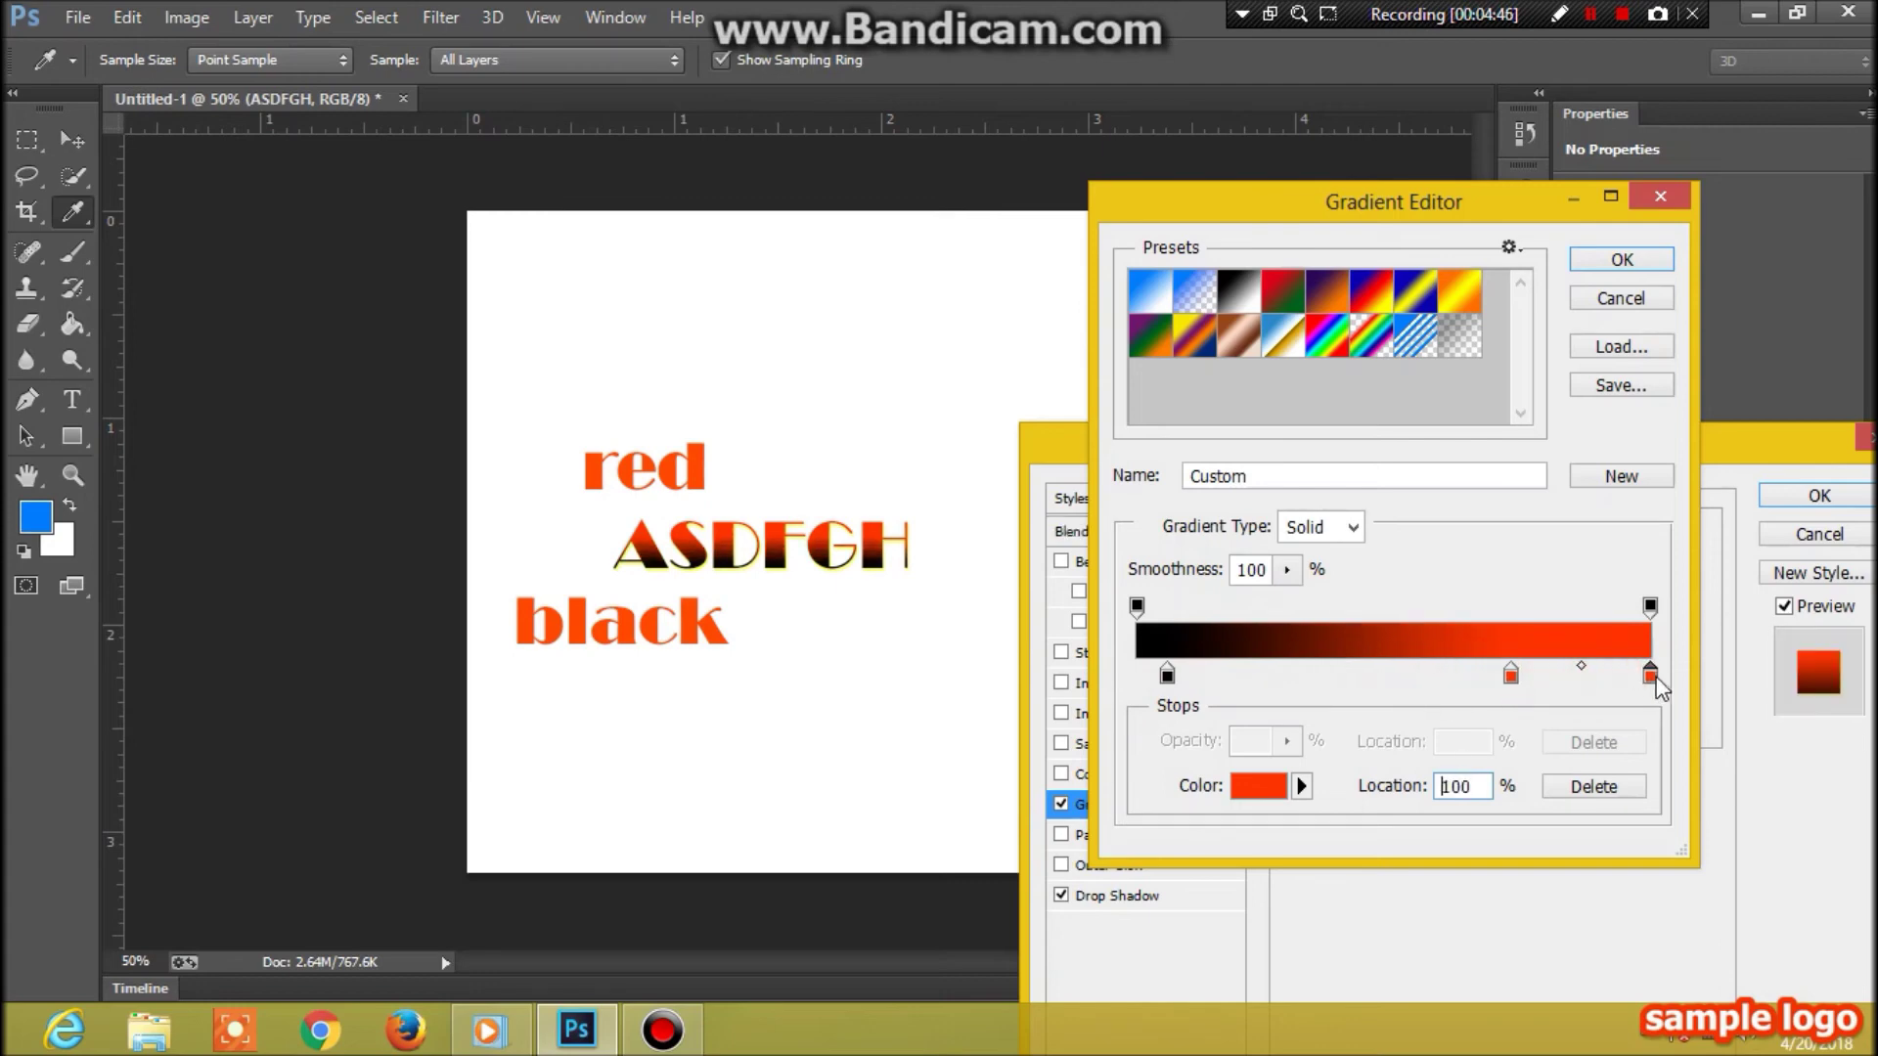
{"action": "left_click_drag", "start_coordinate": [1512, 680], "coordinate": [1521, 682]}
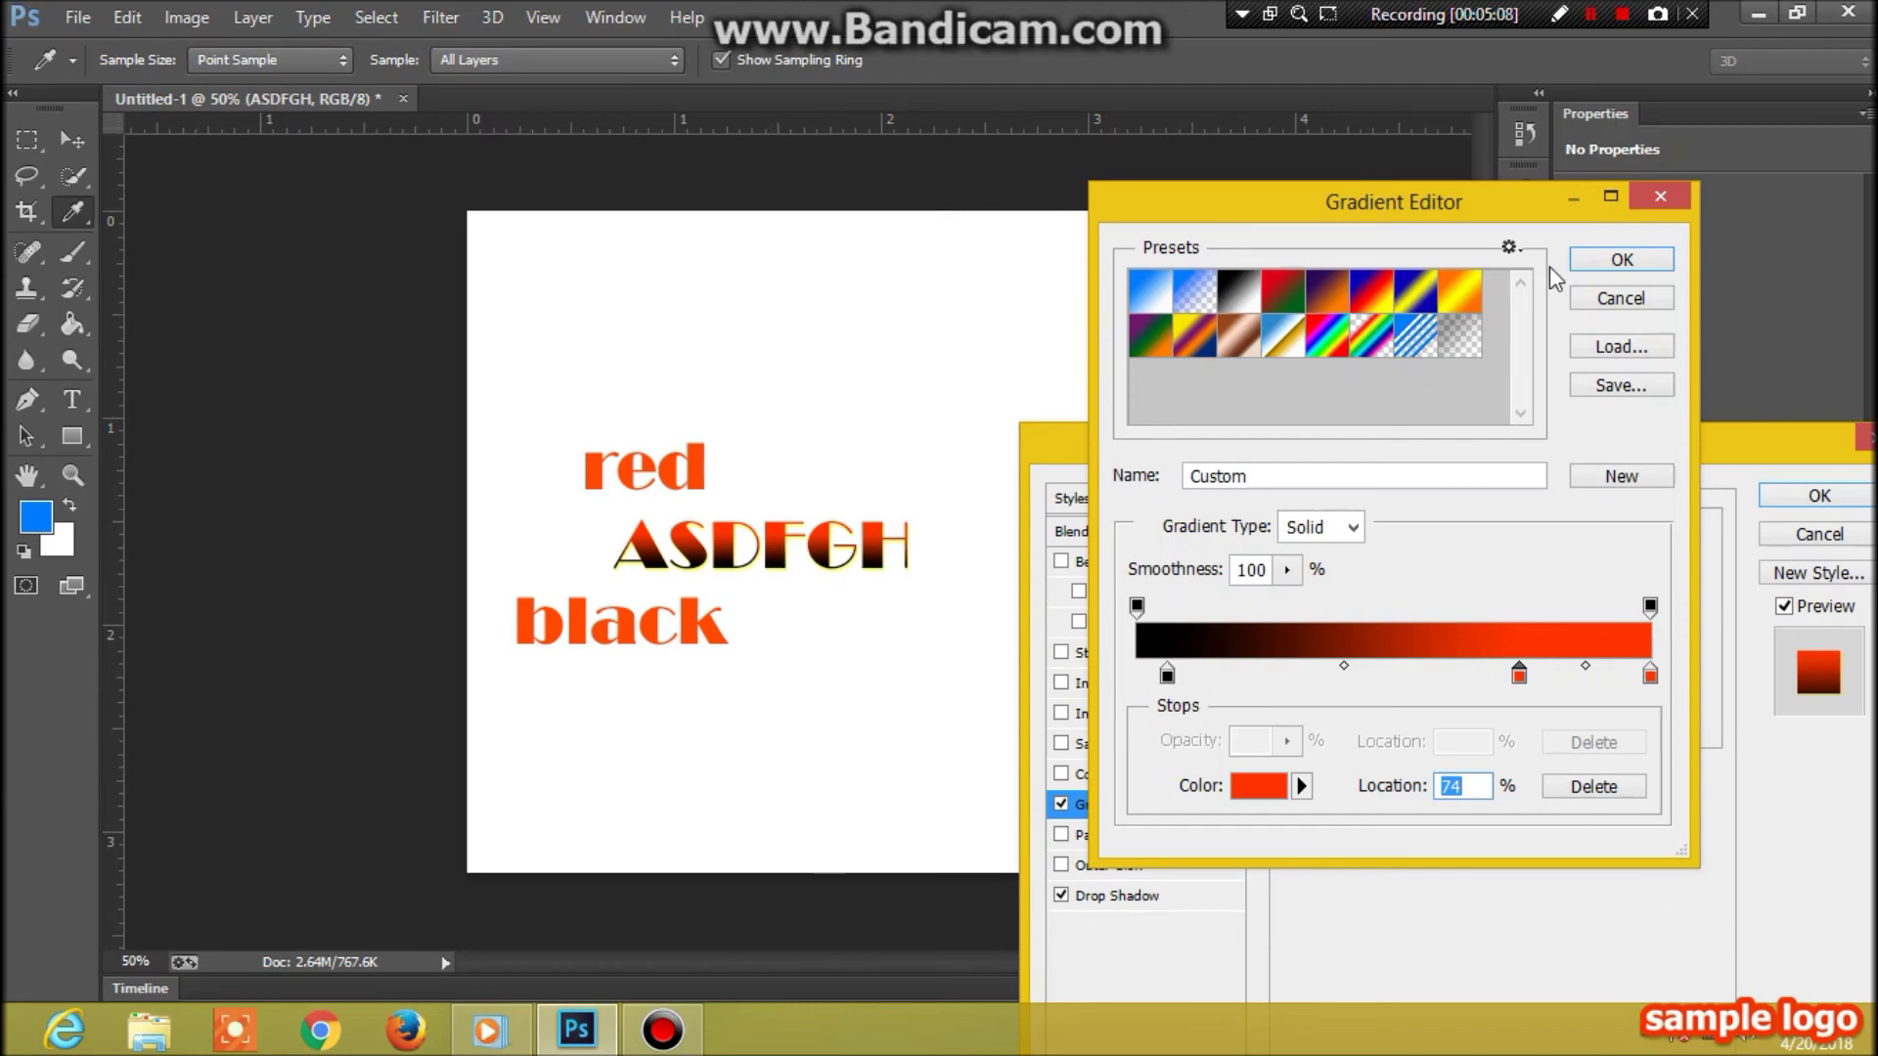
{"action": "left_click", "coordinate": [1621, 262]}
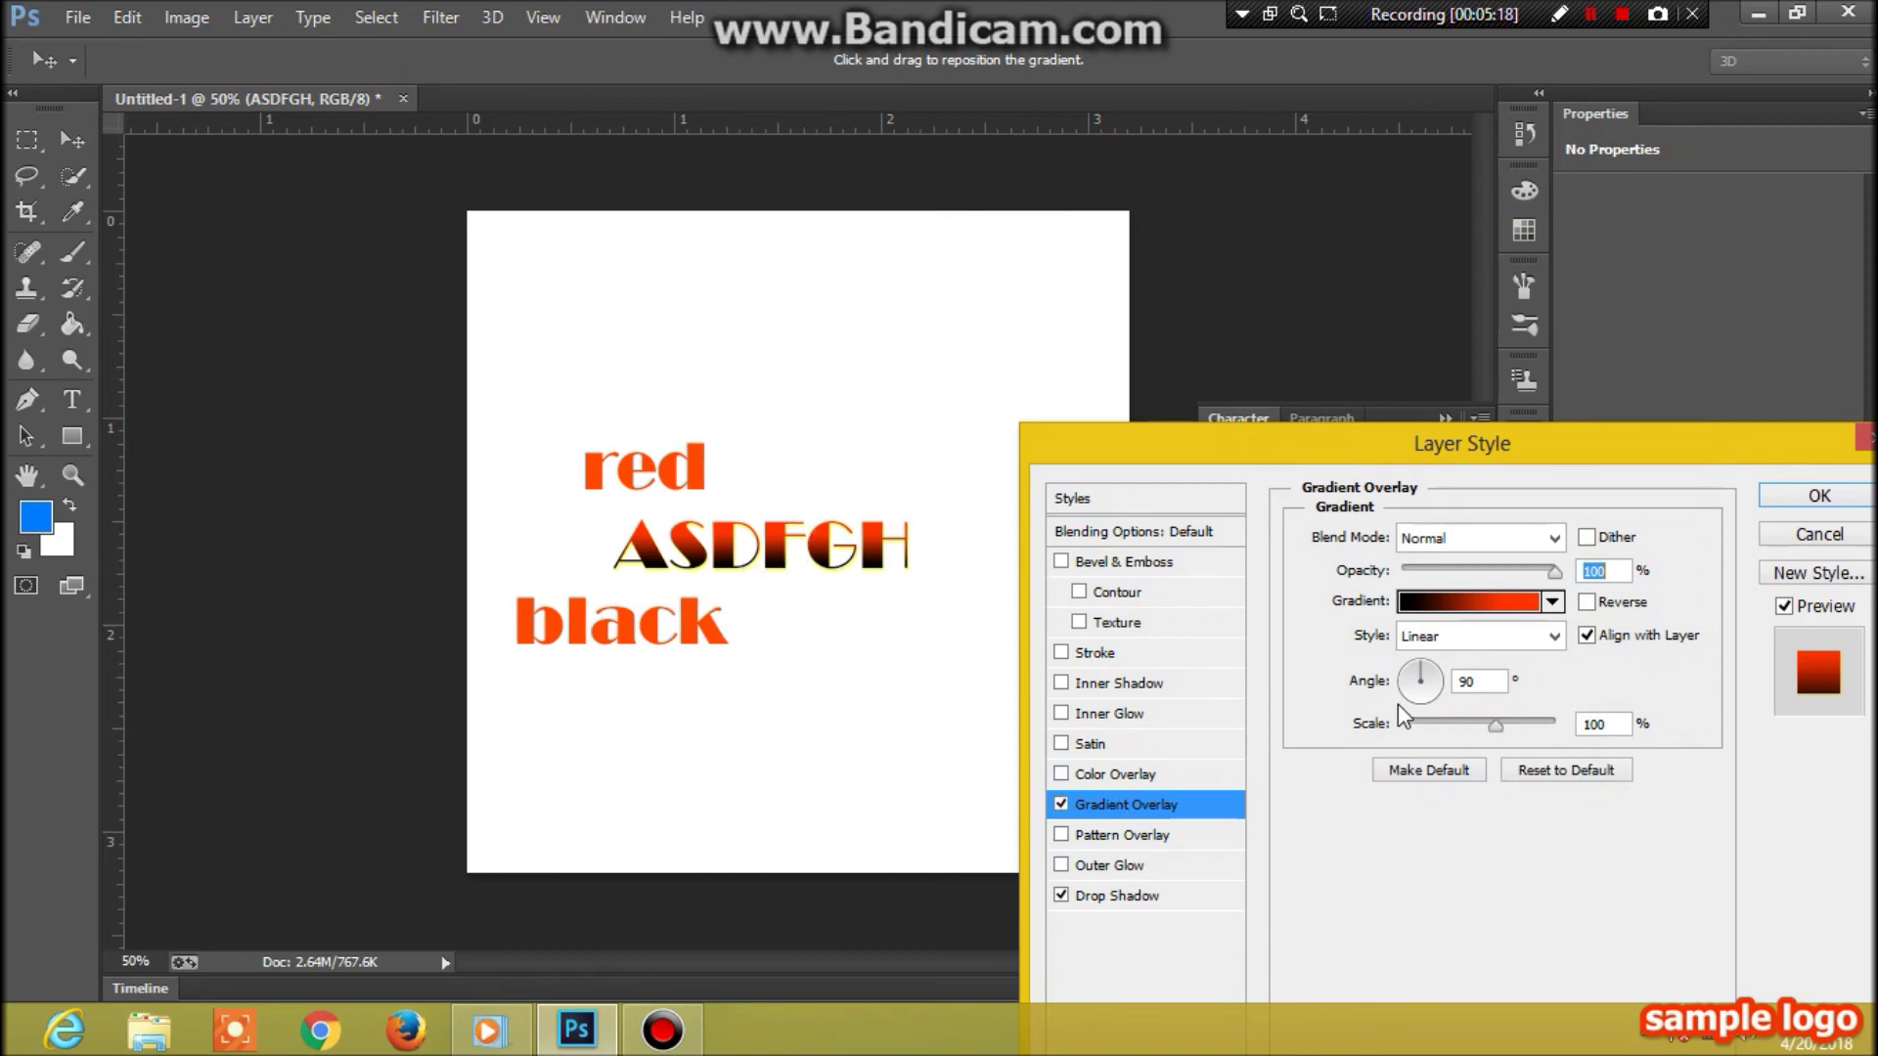
{"action": "left_click", "coordinate": [1457, 682]}
{"action": "type", "text": "-"}
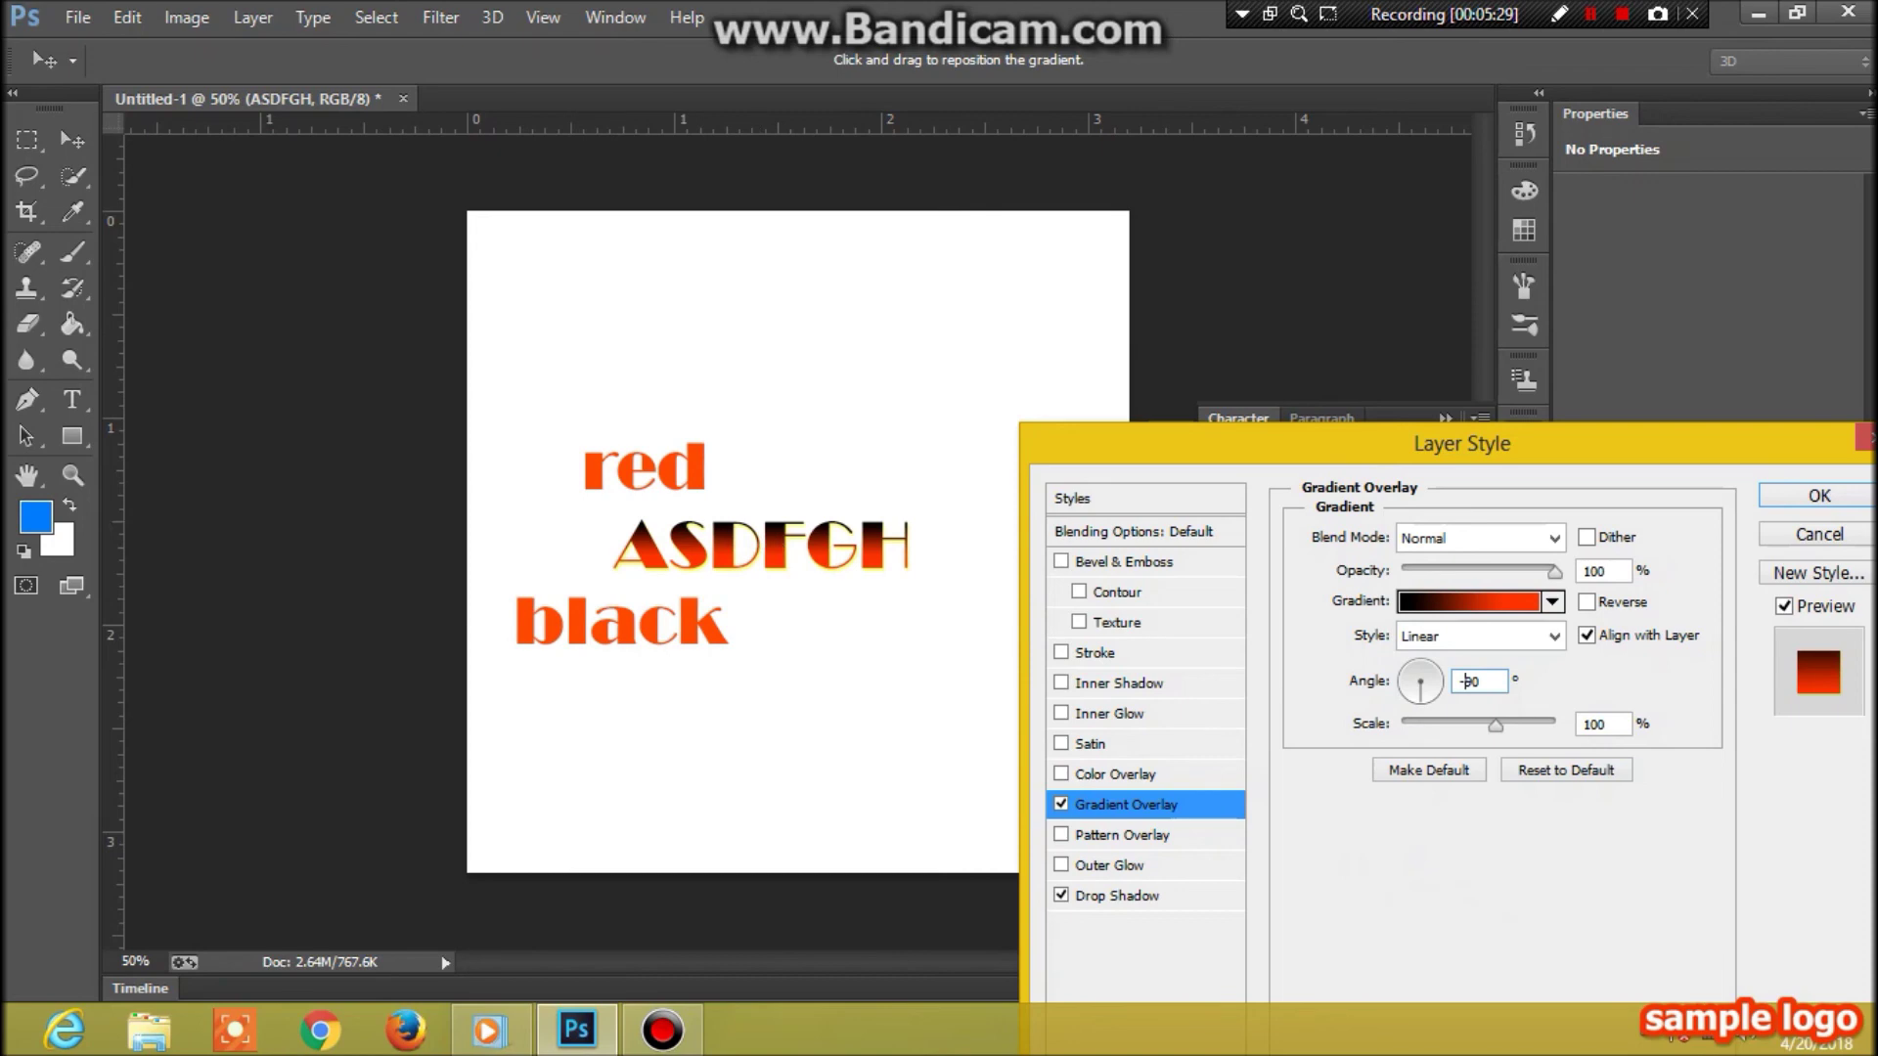
{"action": "key", "text": "BackSpace"}
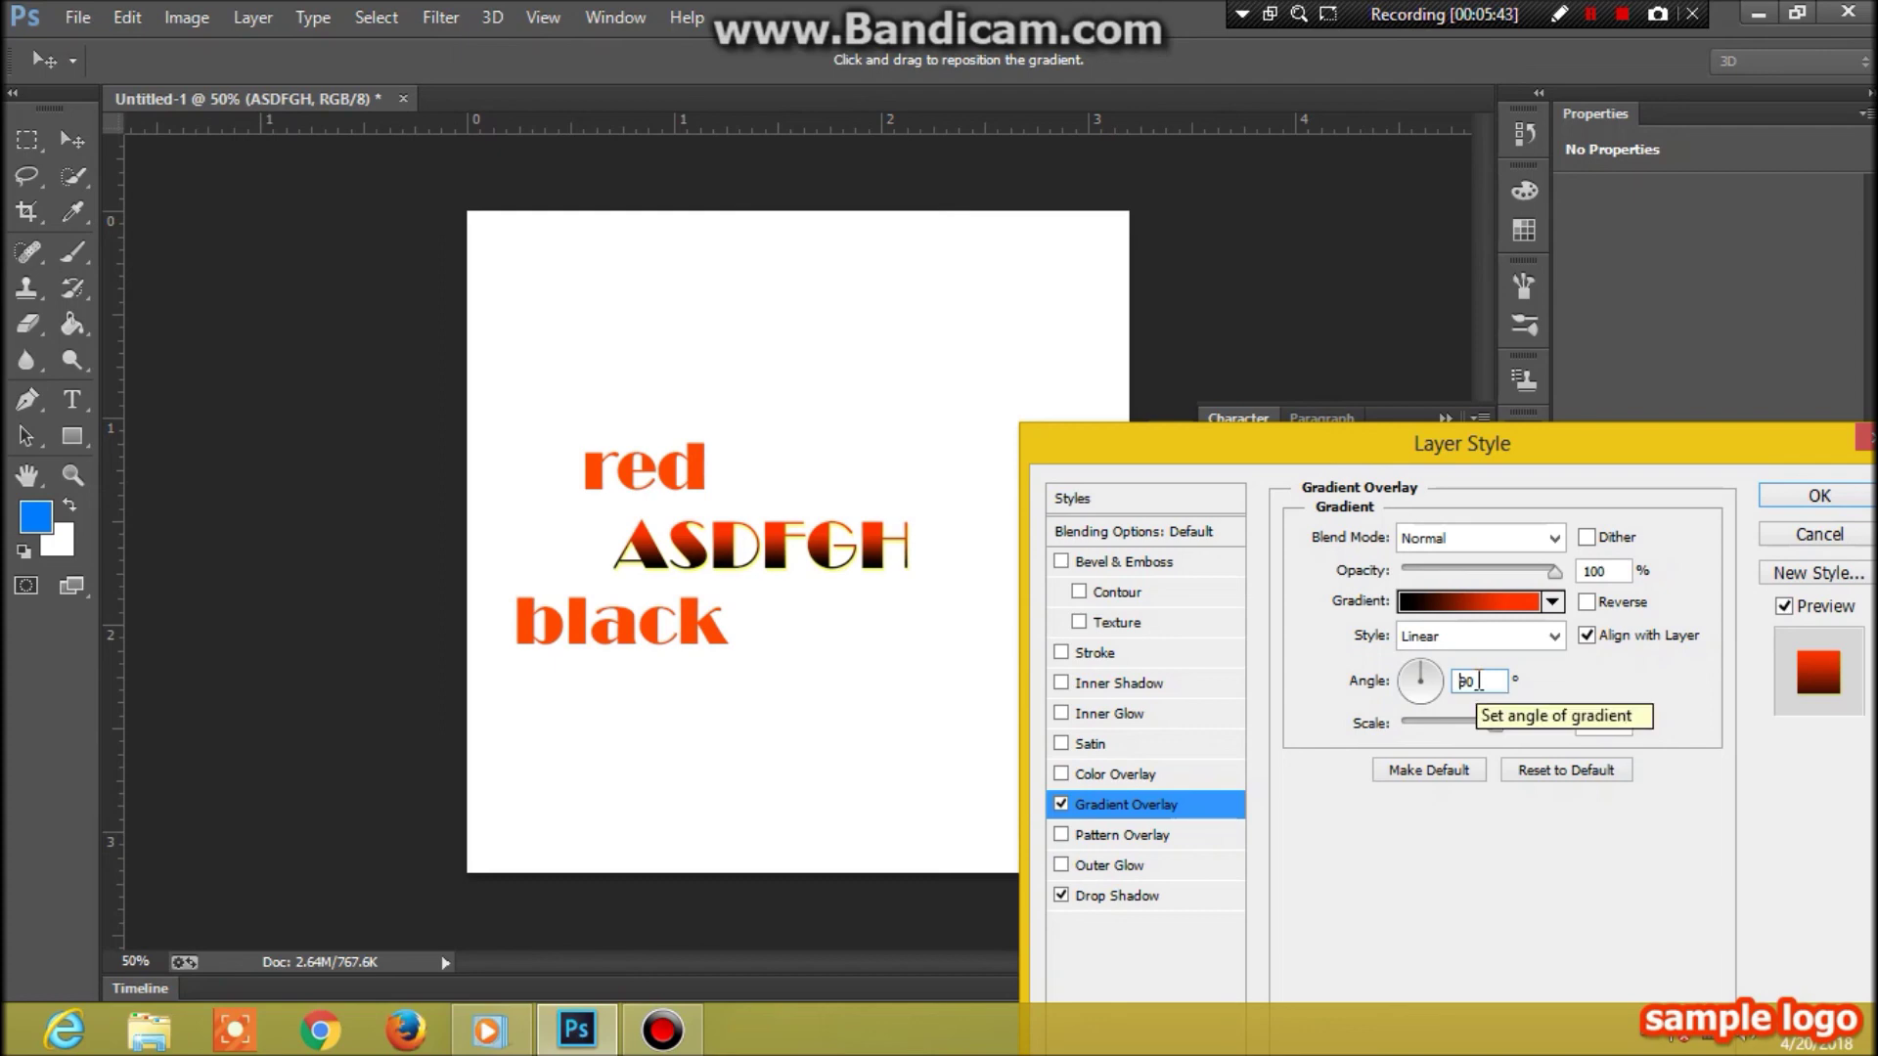
{"action": "type", "text": "-"}
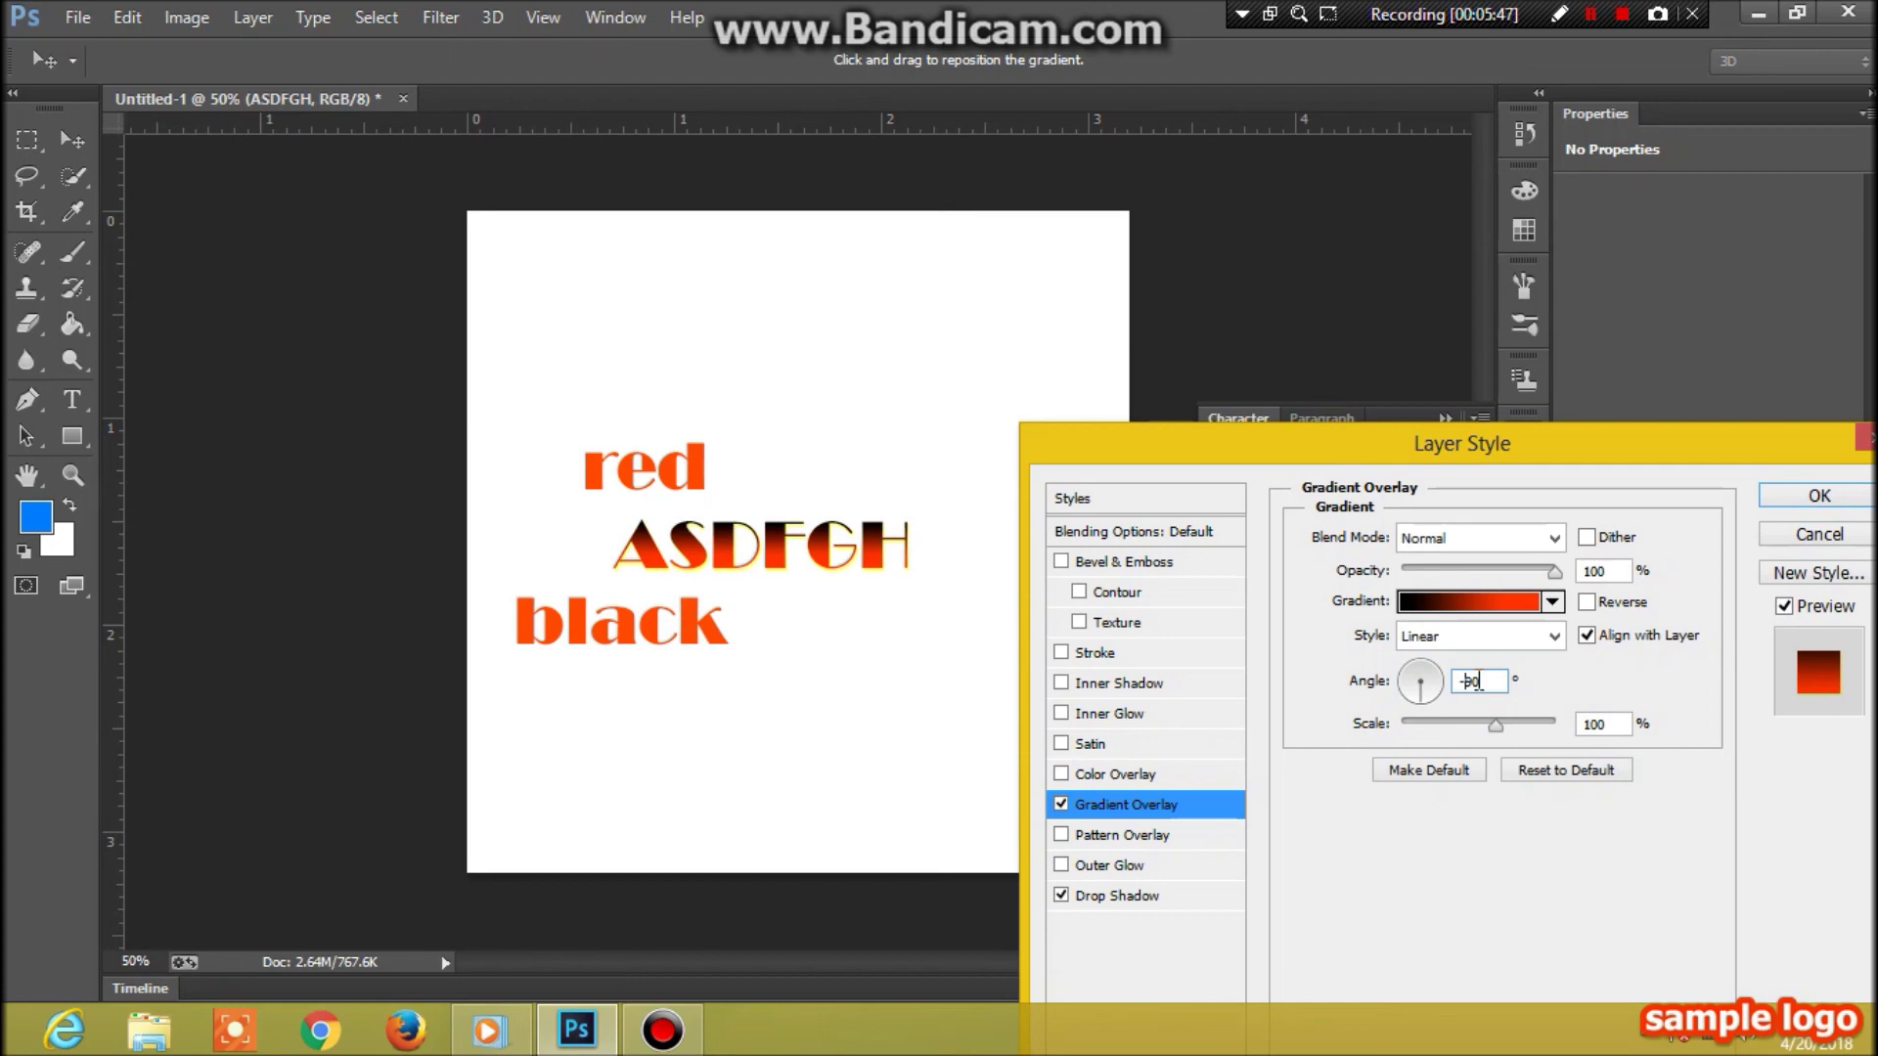
{"action": "key", "text": "BackSpace"}
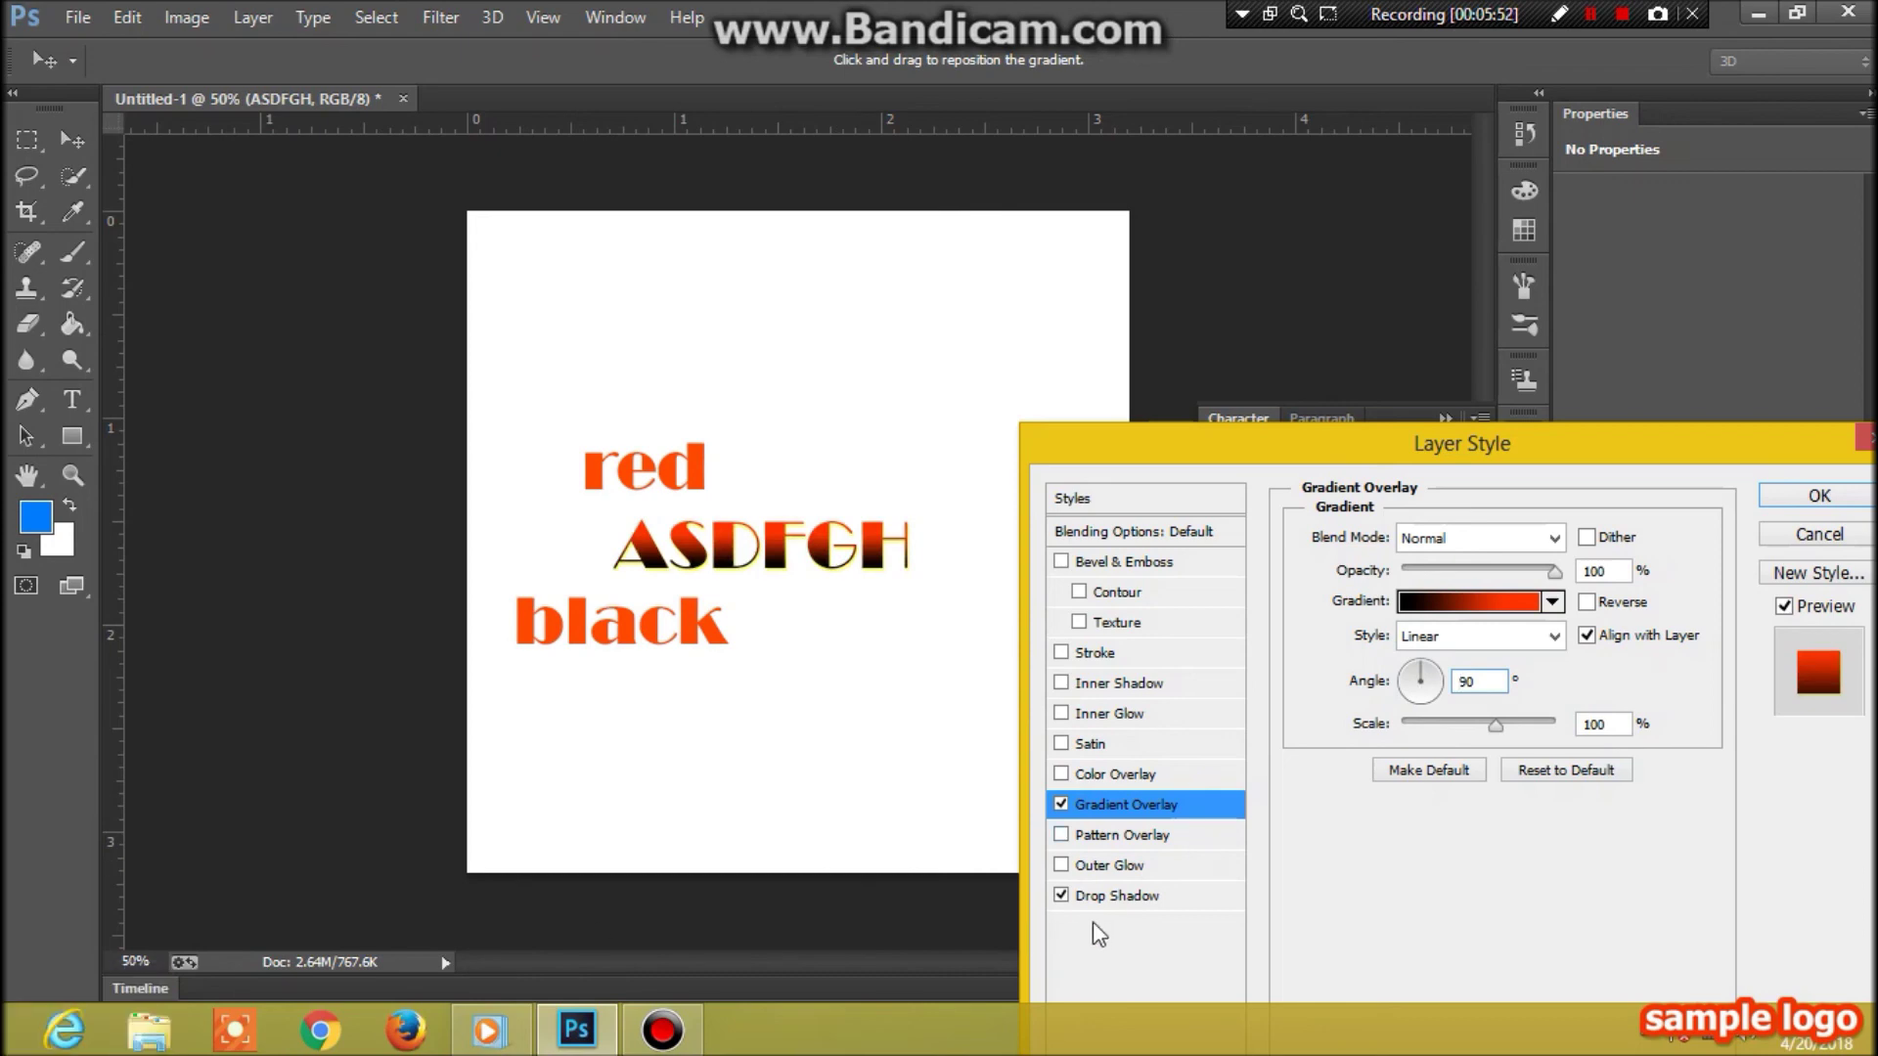
{"action": "left_click", "coordinate": [1819, 496]}
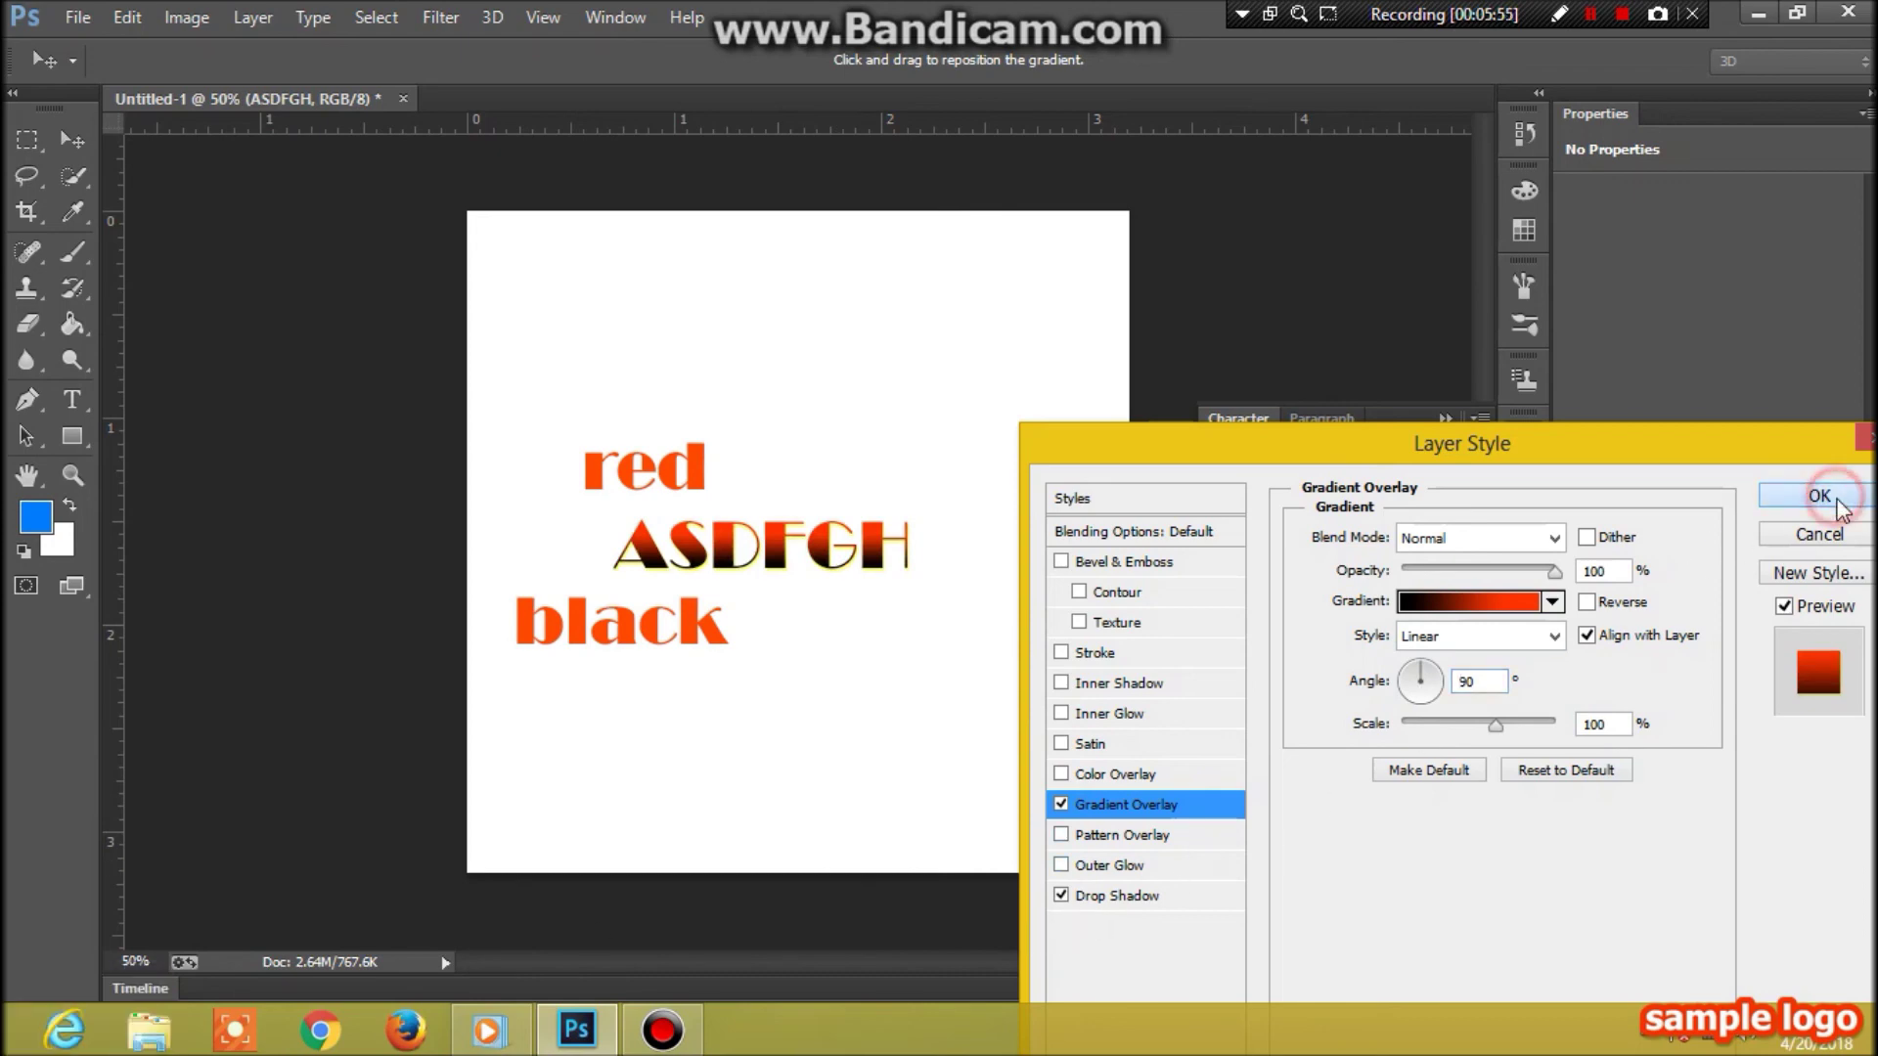